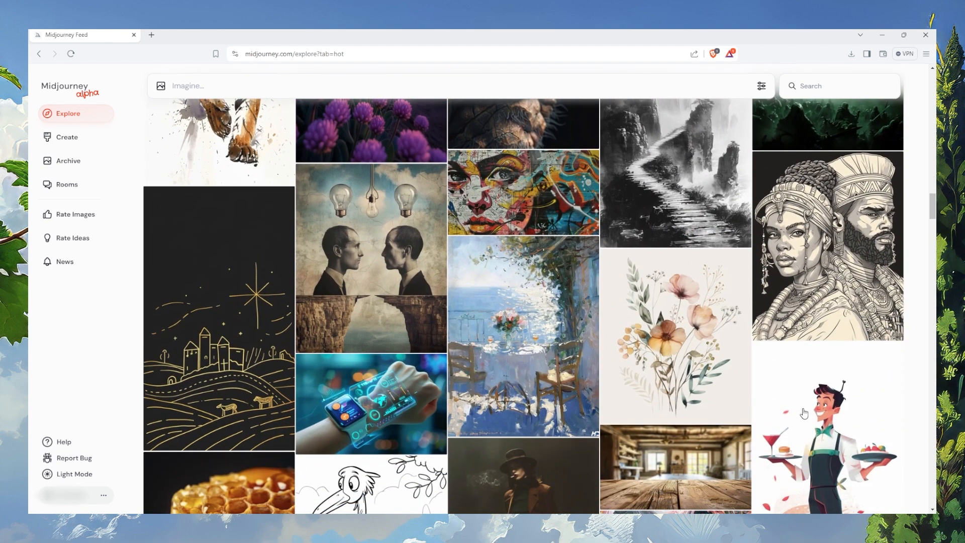
Scroll down through the page currently open in the browser.
{"action": "scroll", "coordinate": [803, 412], "scroll_direction": "down", "scroll_amount": 3}
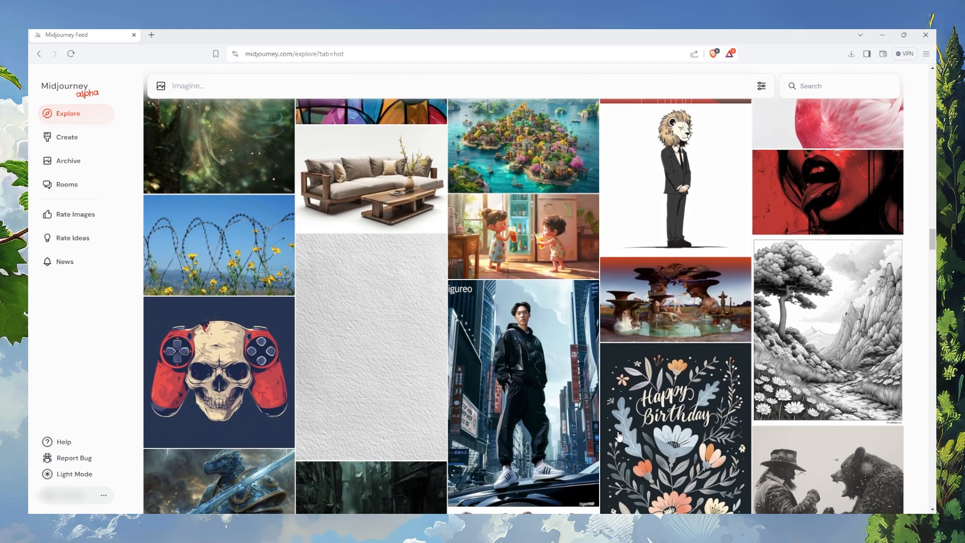
{"action": "scroll", "coordinate": [619, 437], "scroll_direction": "down", "scroll_amount": 1}
{"action": "scroll", "coordinate": [619, 437], "scroll_direction": "down", "scroll_amount": 2}
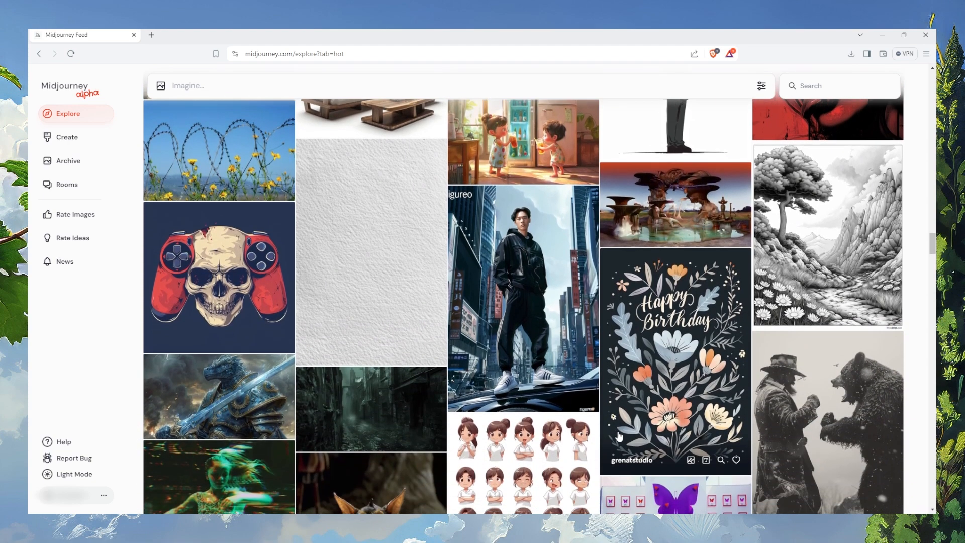
{"action": "scroll", "coordinate": [619, 437], "scroll_direction": "down", "scroll_amount": 1}
{"action": "scroll", "coordinate": [619, 437], "scroll_direction": "down", "scroll_amount": 5}
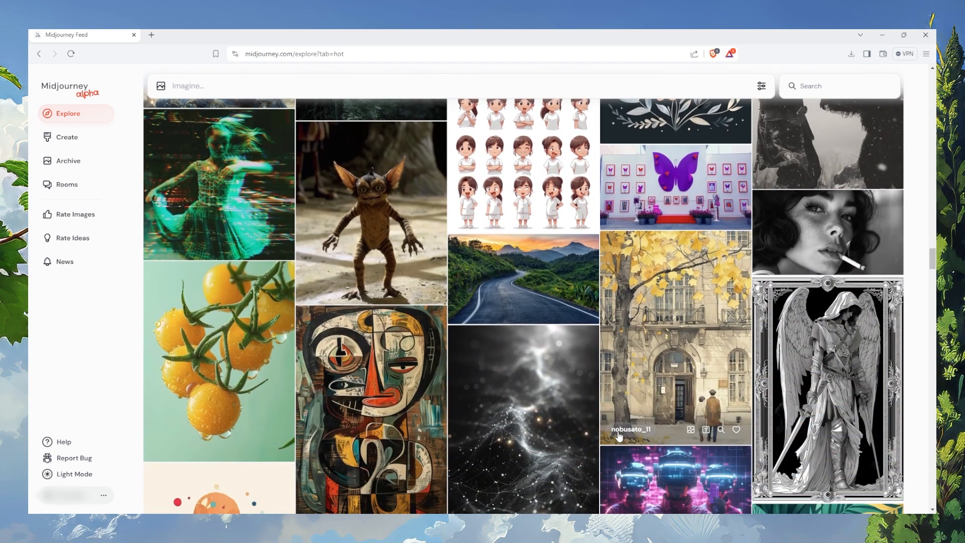
{"action": "scroll", "coordinate": [619, 436], "scroll_direction": "down", "scroll_amount": 4}
{"action": "scroll", "coordinate": [619, 436], "scroll_direction": "down", "scroll_amount": 5}
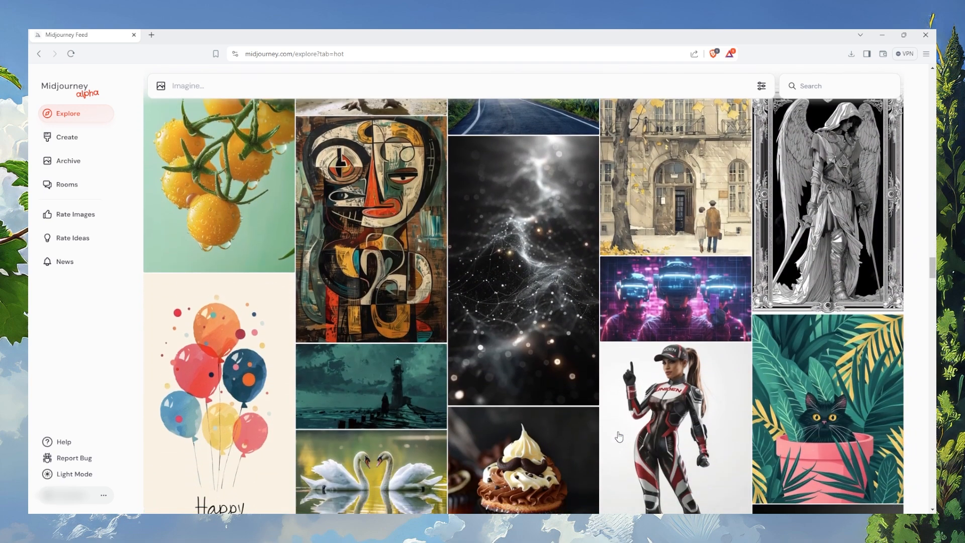
{"action": "scroll", "coordinate": [619, 437], "scroll_direction": "down", "scroll_amount": 5}
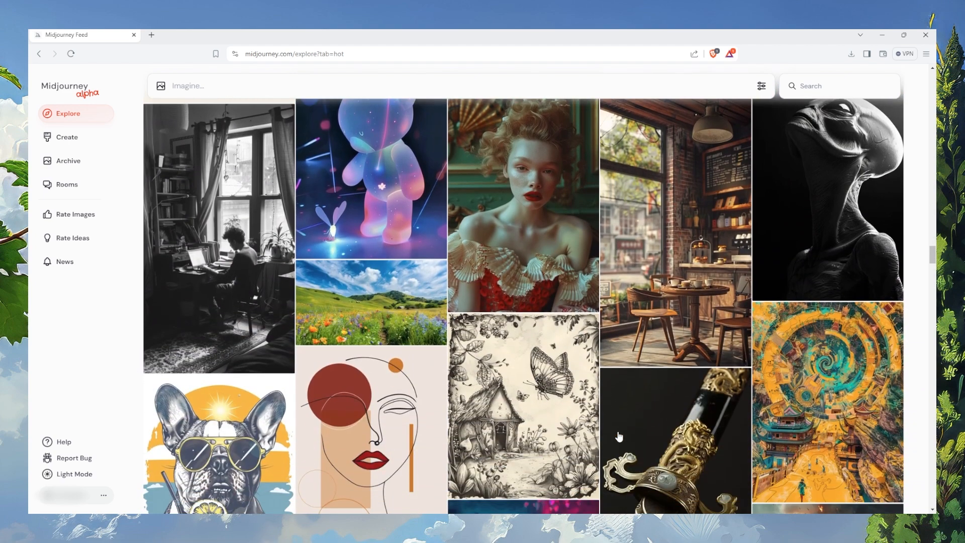
{"action": "scroll", "coordinate": [619, 436], "scroll_direction": "down", "scroll_amount": 5}
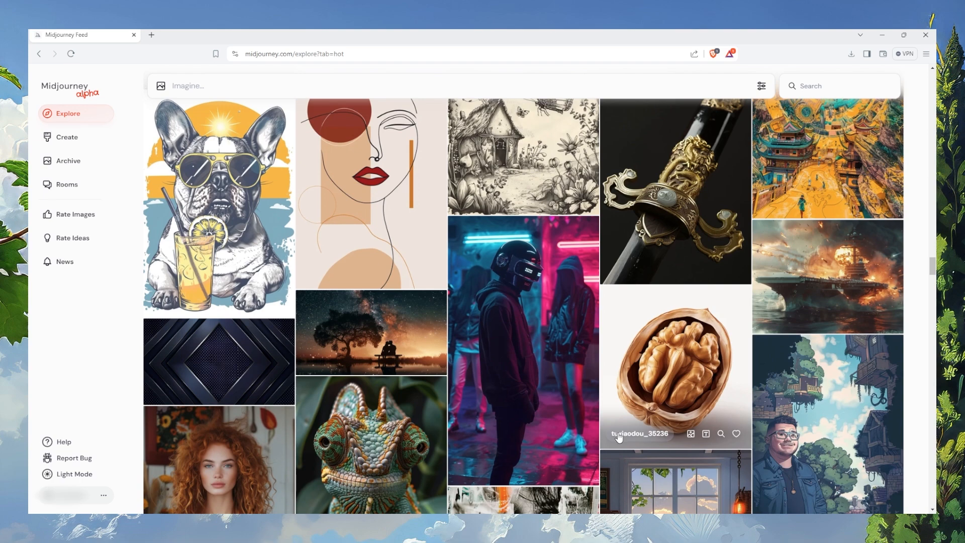
{"action": "scroll", "coordinate": [653, 434], "scroll_direction": "down", "scroll_amount": 2}
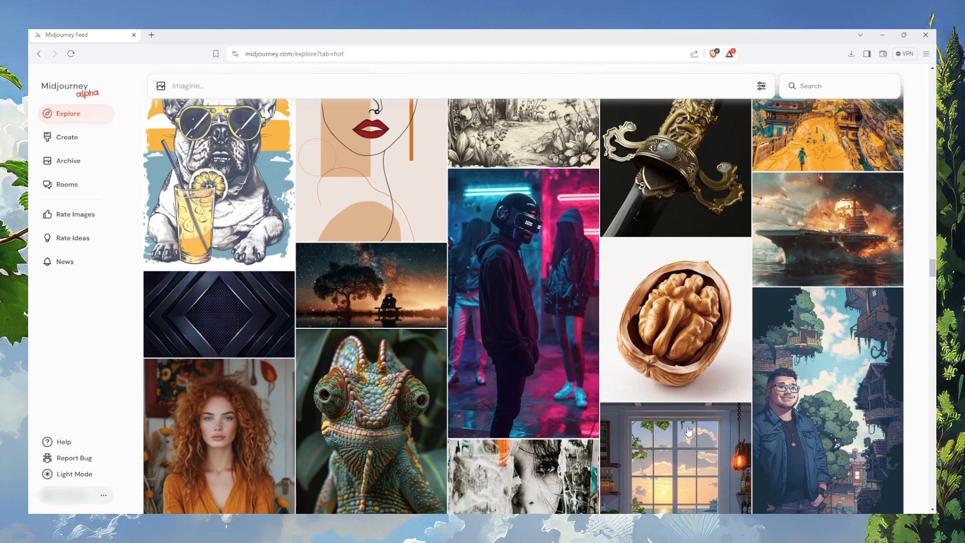
{"action": "scroll", "coordinate": [688, 431], "scroll_direction": "down", "scroll_amount": 5}
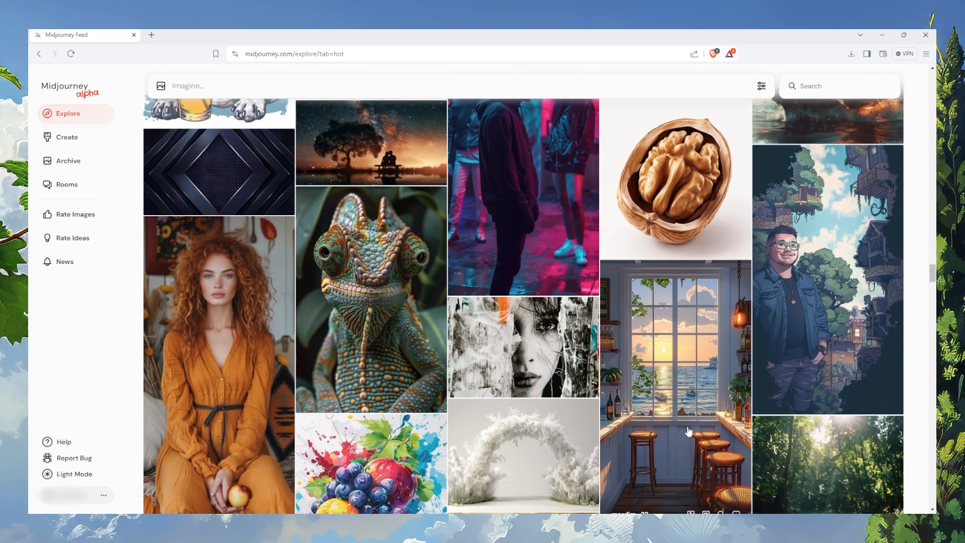
{"action": "scroll", "coordinate": [689, 431], "scroll_direction": "down", "scroll_amount": 2}
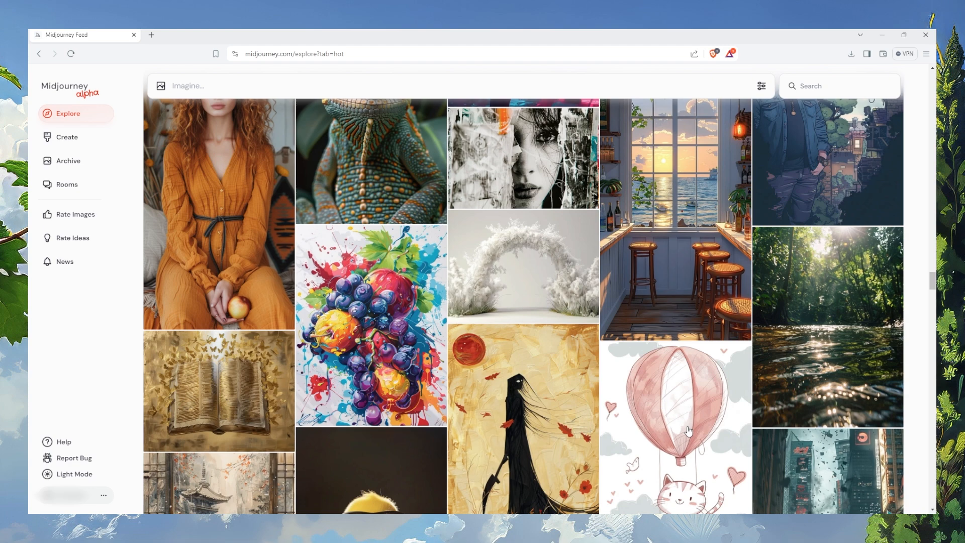
{"action": "scroll", "coordinate": [688, 431], "scroll_direction": "down", "scroll_amount": 3}
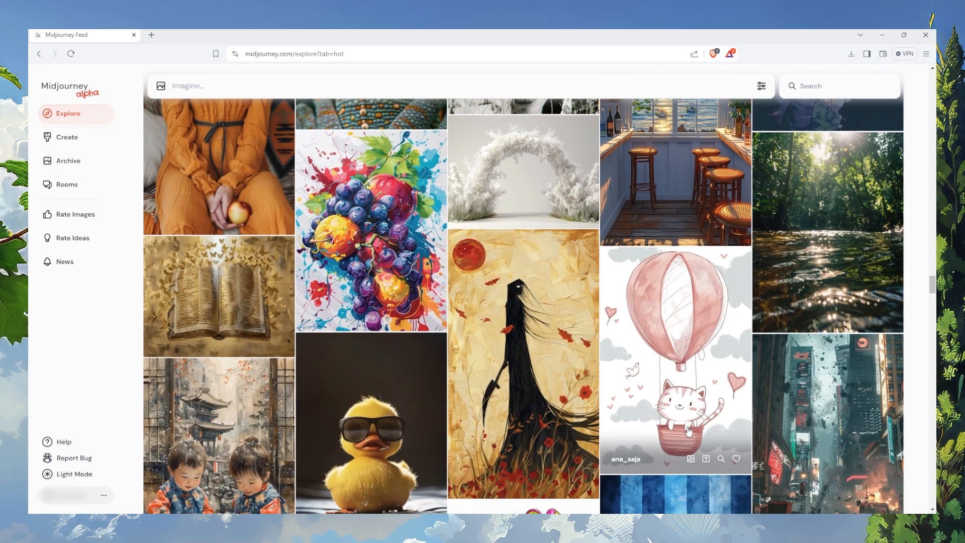
{"action": "scroll", "coordinate": [689, 431], "scroll_direction": "down", "scroll_amount": 6}
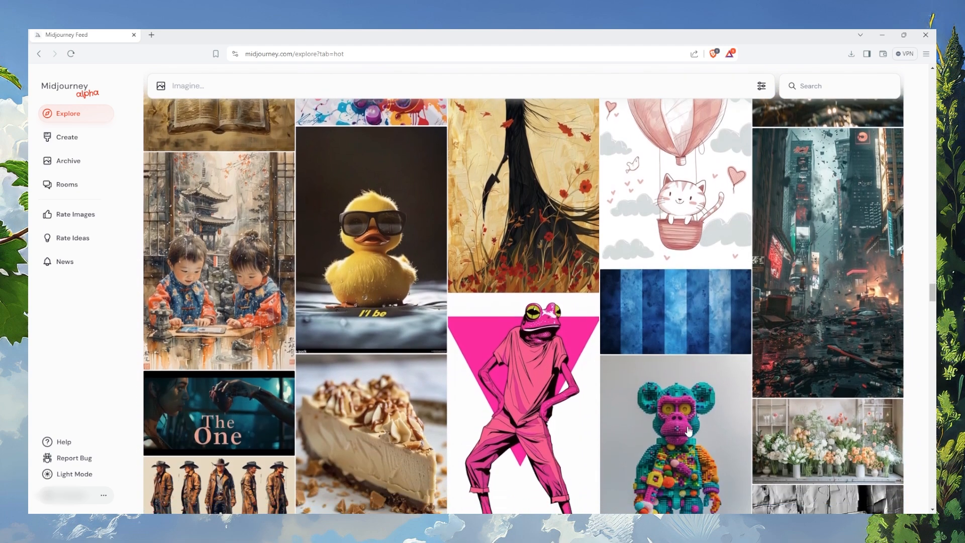
{"action": "scroll", "coordinate": [688, 431], "scroll_direction": "down", "scroll_amount": 4}
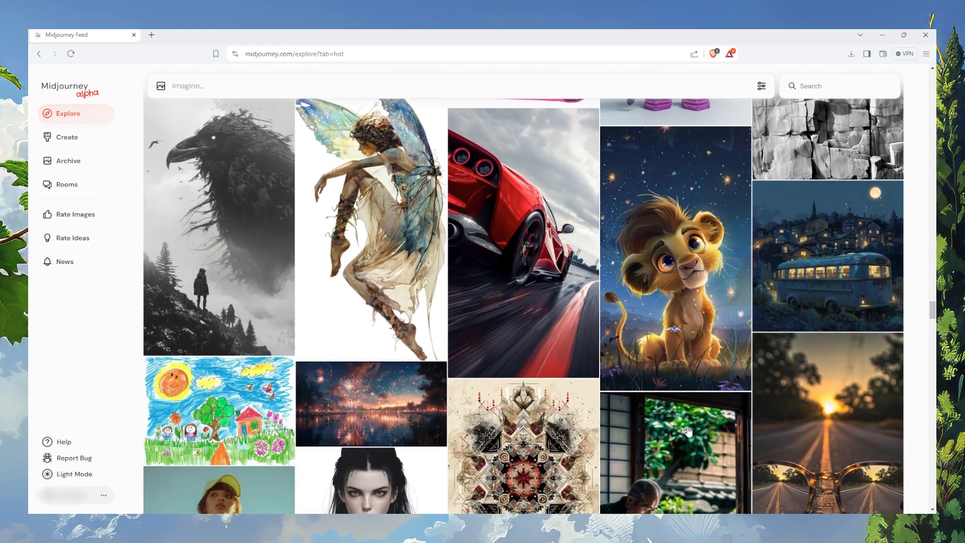
{"action": "scroll", "coordinate": [689, 431], "scroll_direction": "down", "scroll_amount": 3}
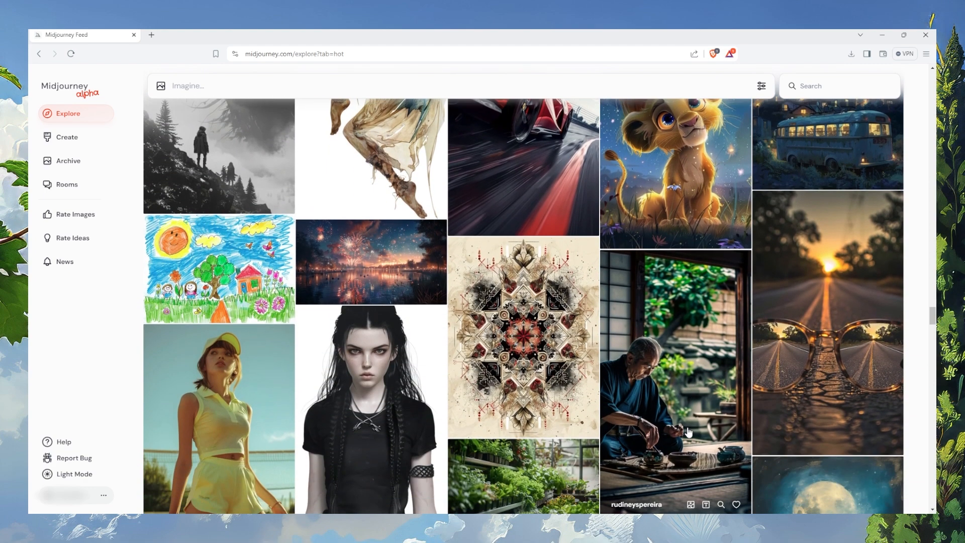
{"action": "scroll", "coordinate": [689, 431], "scroll_direction": "down", "scroll_amount": 6}
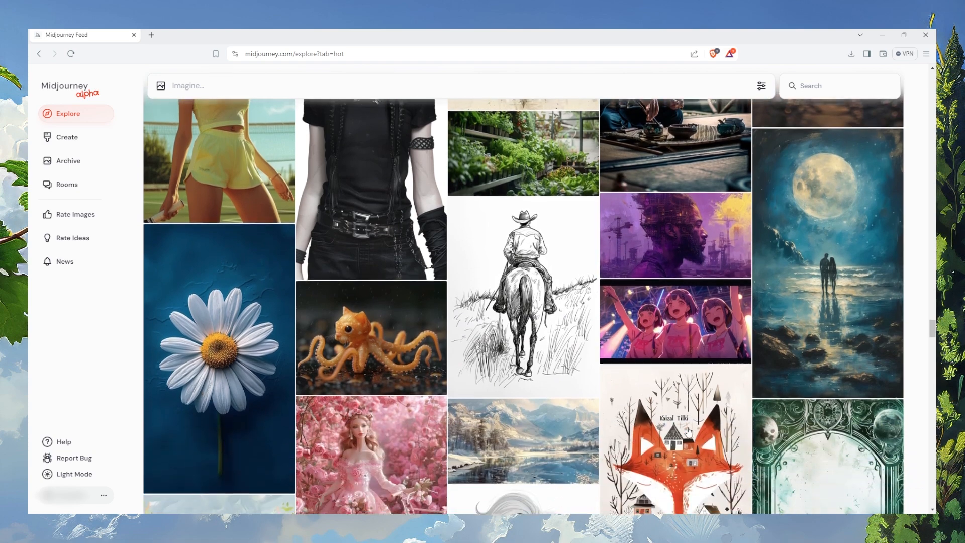
{"action": "scroll", "coordinate": [688, 432], "scroll_direction": "down", "scroll_amount": 1}
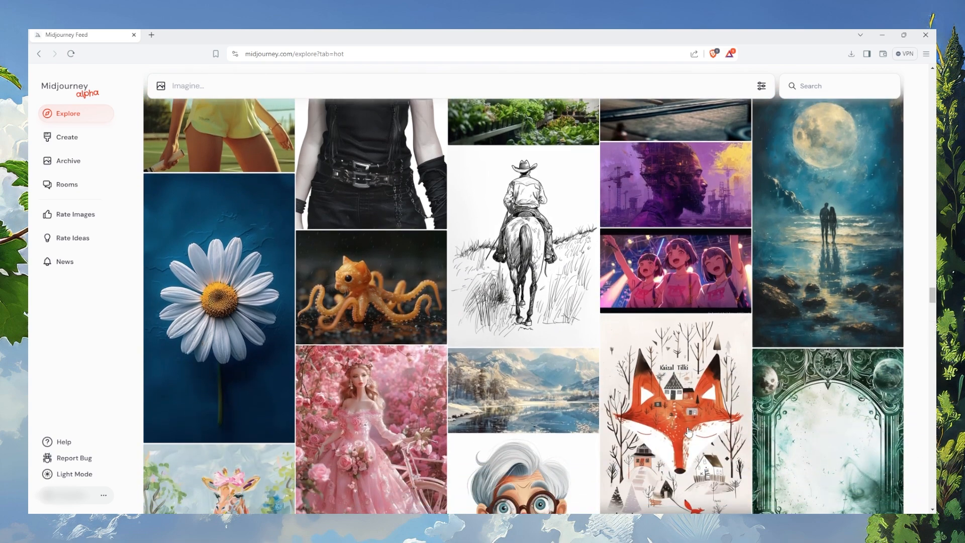
{"action": "scroll", "coordinate": [688, 431], "scroll_direction": "down", "scroll_amount": 4}
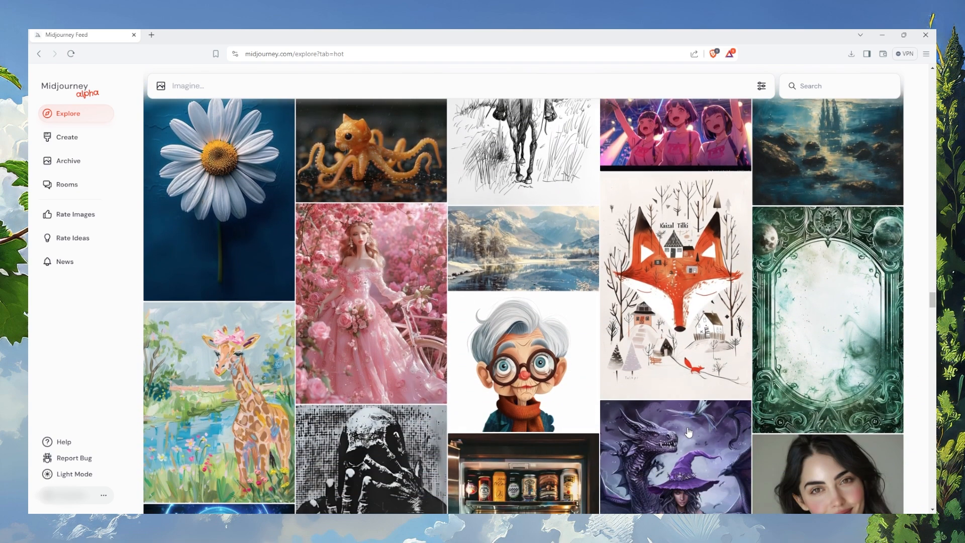
{"action": "scroll", "coordinate": [688, 431], "scroll_direction": "down", "scroll_amount": 1}
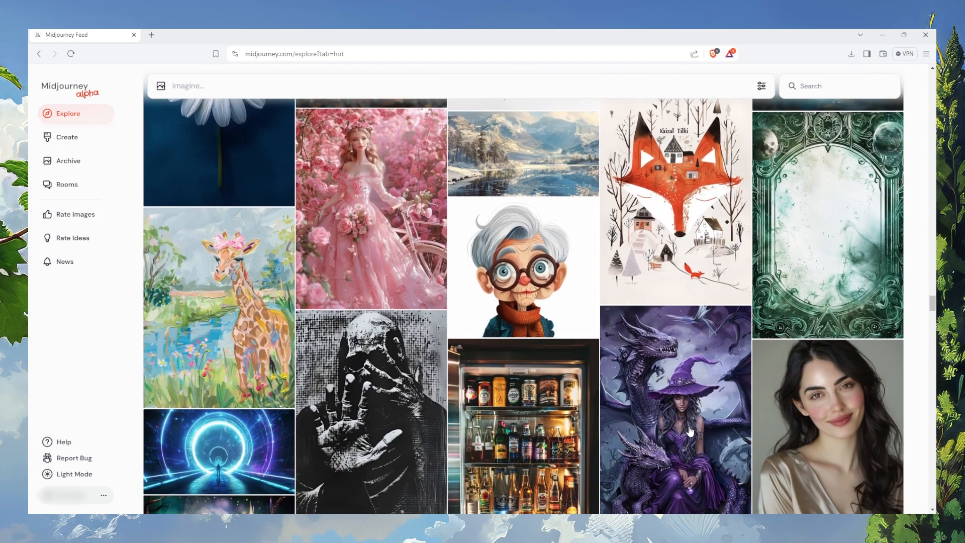
{"action": "scroll", "coordinate": [690, 431], "scroll_direction": "down", "scroll_amount": 4}
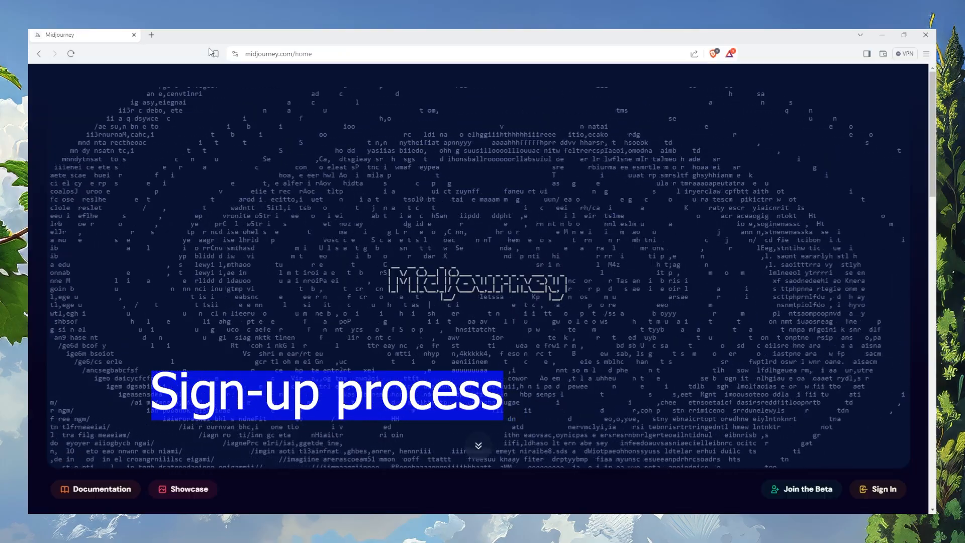
Load midjourney.com in the browser's address bar.
{"action": "left_click", "coordinate": [297, 53]}
{"action": "type", "text": "mid"}
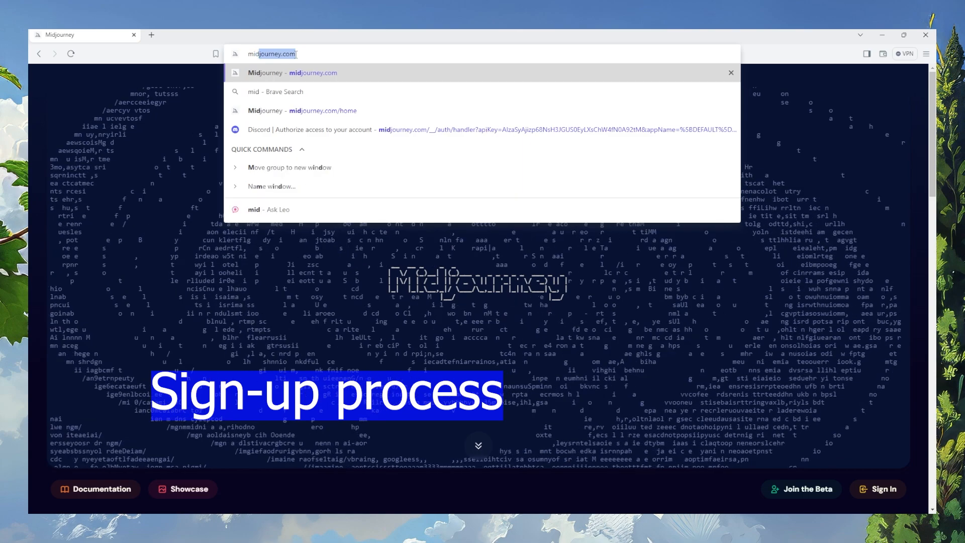
{"action": "key", "text": "Return"}
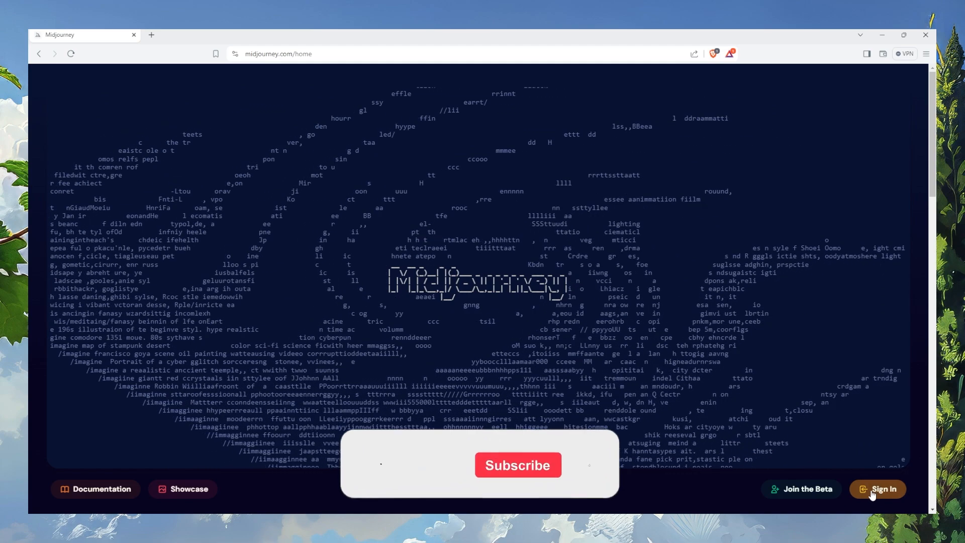
Sign in from the Midjourney home page, then switch the Discord login popup to Register.
{"action": "left_click", "coordinate": [872, 495]}
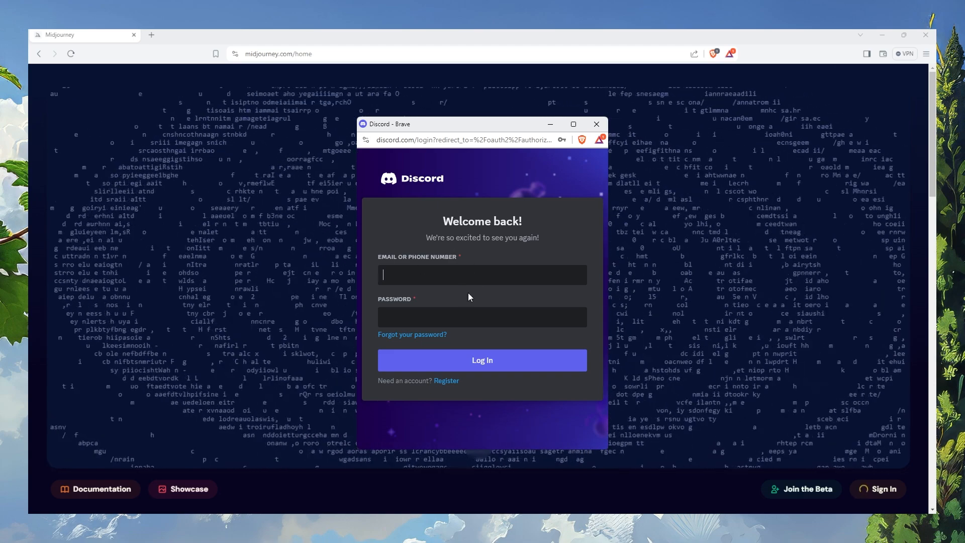
{"action": "left_click", "coordinate": [442, 271]}
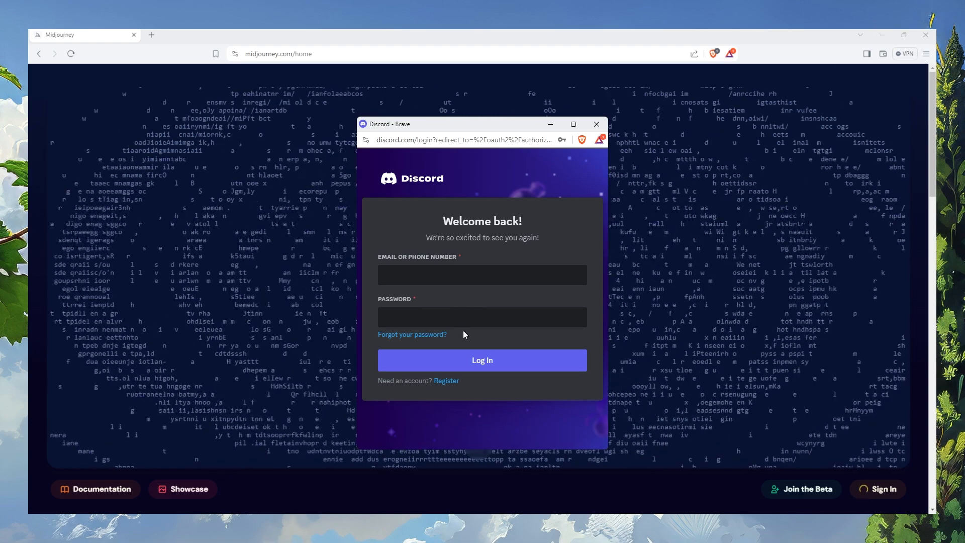
{"action": "left_click", "coordinate": [452, 382]}
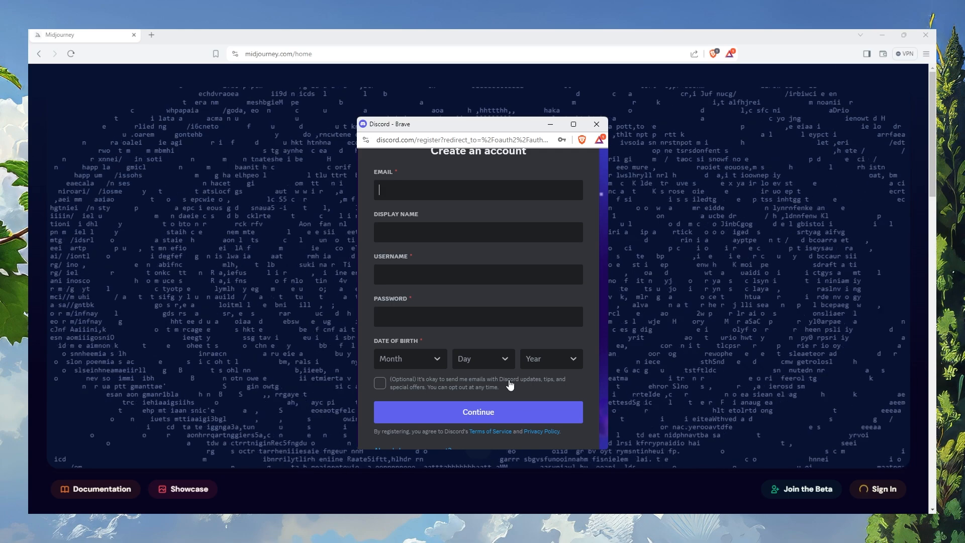
Return to the Discord login form and submit the account's email and password.
{"action": "scroll", "coordinate": [502, 387], "scroll_direction": "down", "scroll_amount": 1}
{"action": "left_click", "coordinate": [485, 391]}
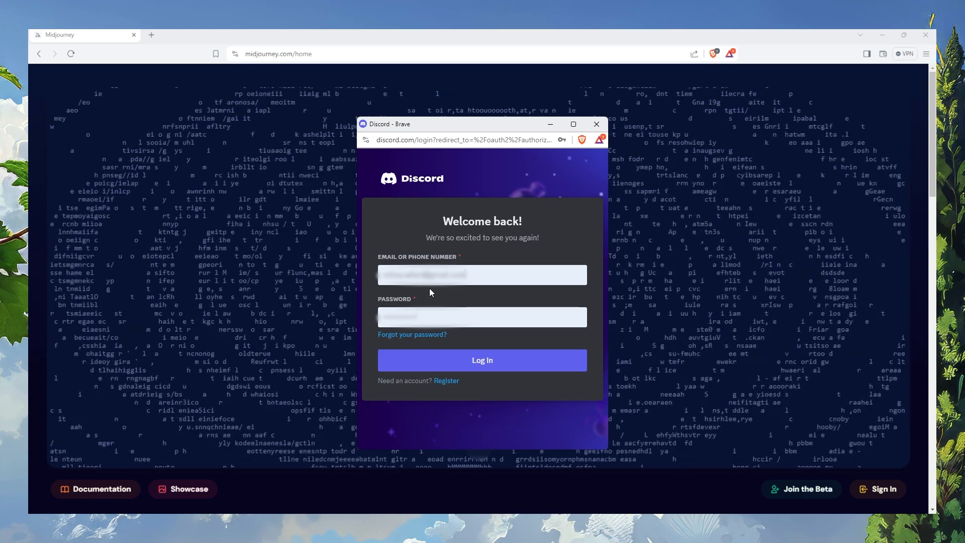
{"action": "left_click", "coordinate": [477, 360]}
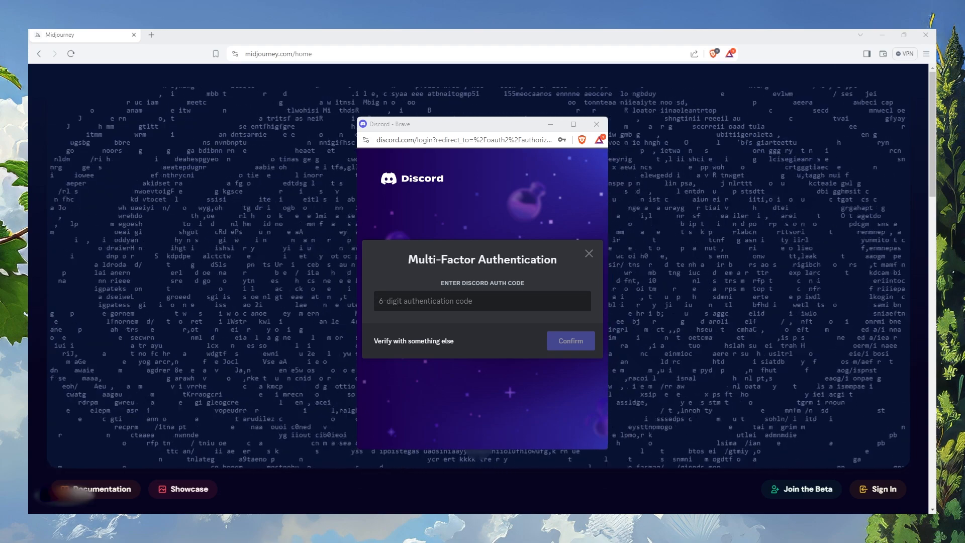
Enter and confirm the six-digit multi-factor authentication code.
{"action": "left_click", "coordinate": [456, 301]}
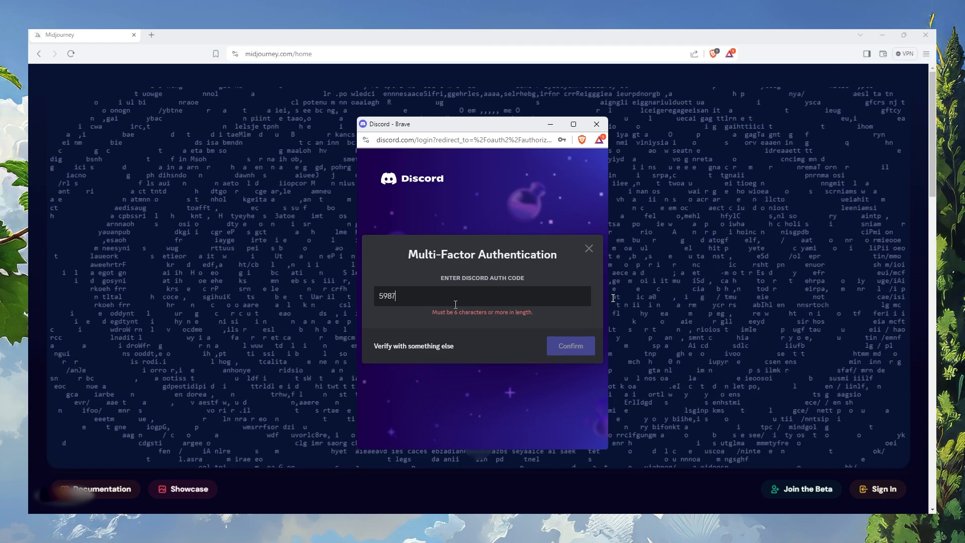
{"action": "left_click", "coordinate": [580, 339]}
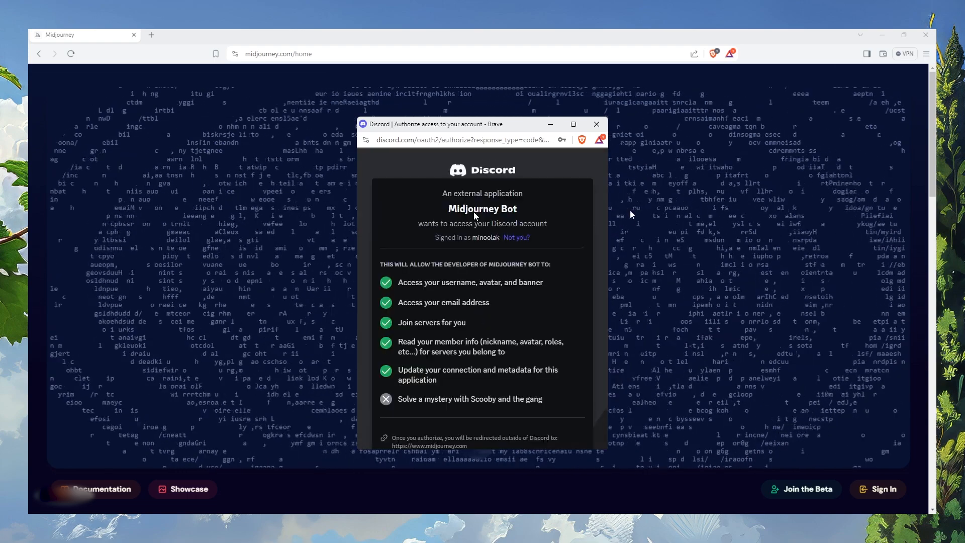
Authorize the Midjourney Bot to access the Discord account.
{"action": "scroll", "coordinate": [523, 333], "scroll_direction": "down", "scroll_amount": 1}
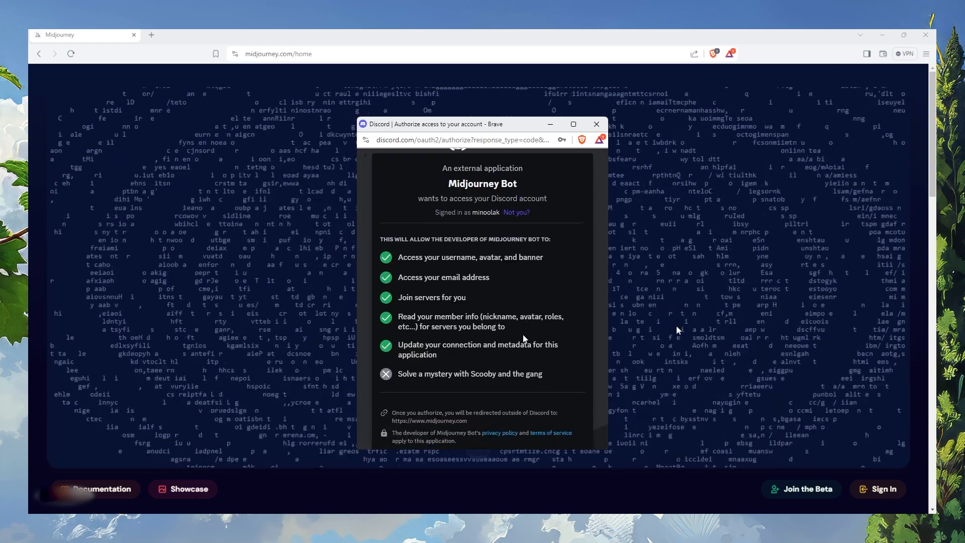
{"action": "scroll", "coordinate": [522, 335], "scroll_direction": "down", "scroll_amount": 3}
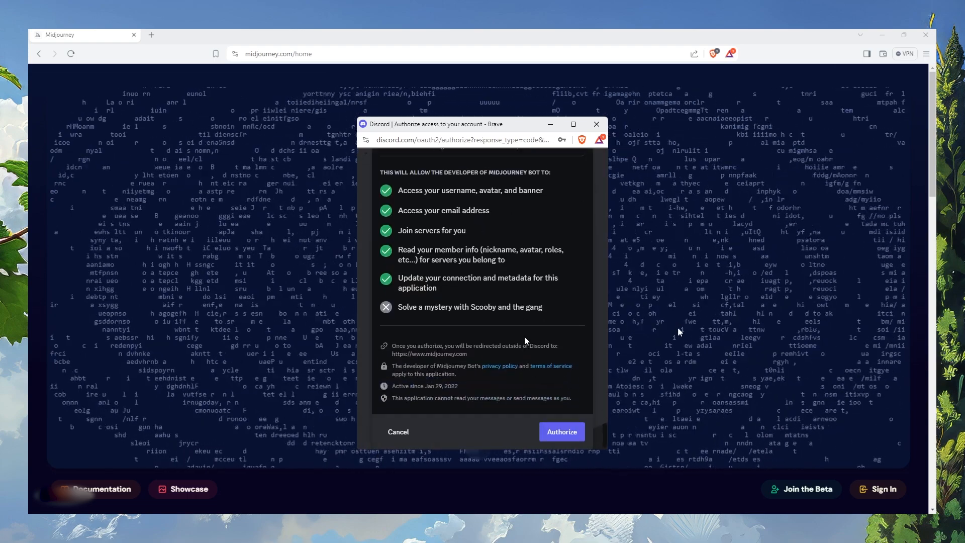
{"action": "left_click", "coordinate": [563, 432]}
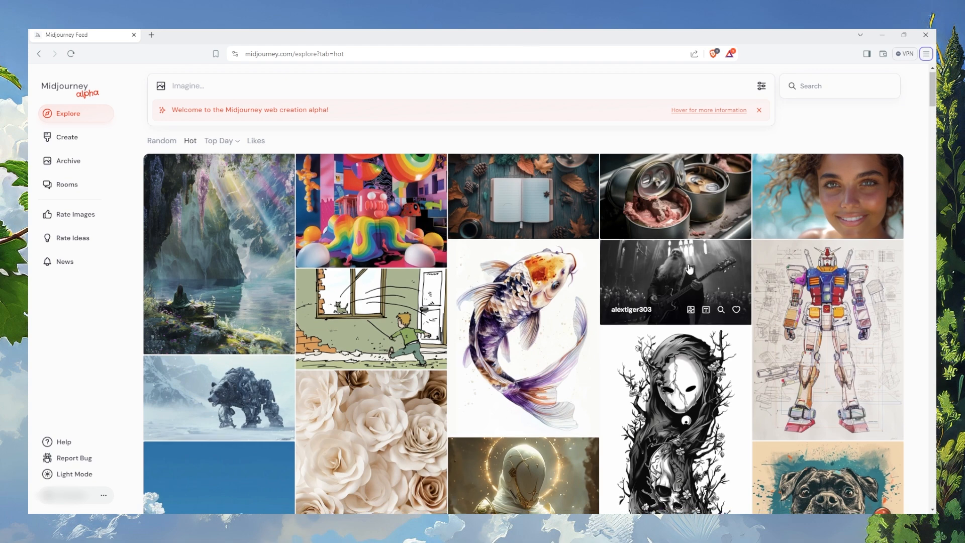
Browse the Explore feed, then switch it to Random images and scroll through them.
{"action": "scroll", "coordinate": [687, 216], "scroll_direction": "down", "scroll_amount": 5}
{"action": "scroll", "coordinate": [689, 268], "scroll_direction": "down", "scroll_amount": 3}
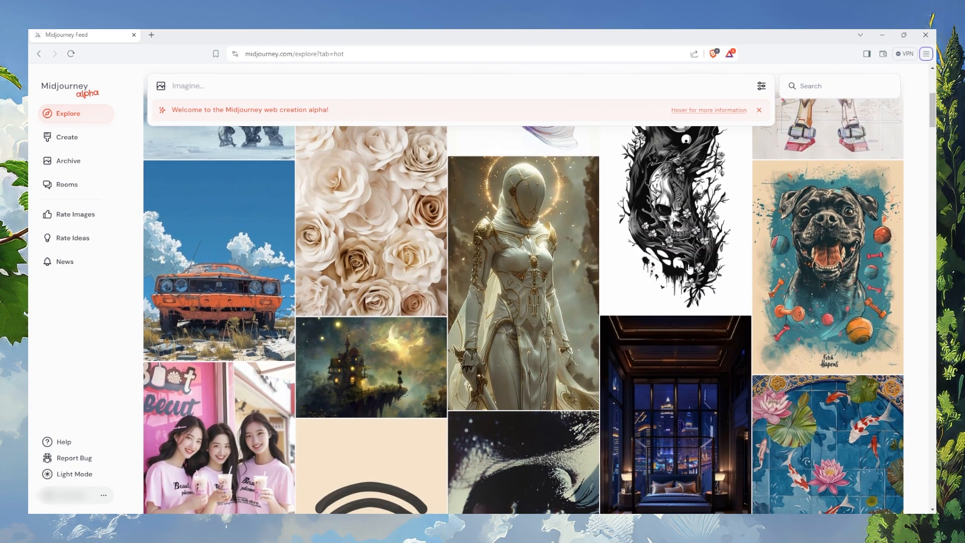
{"action": "scroll", "coordinate": [689, 271], "scroll_direction": "down", "scroll_amount": 4}
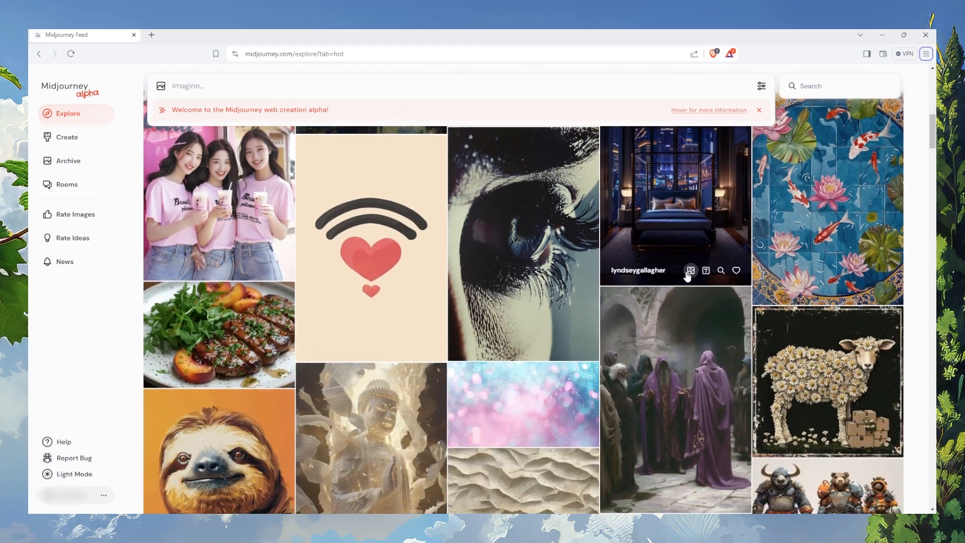
{"action": "scroll", "coordinate": [687, 274], "scroll_direction": "down", "scroll_amount": 2}
{"action": "scroll", "coordinate": [684, 282], "scroll_direction": "up", "scroll_amount": 1}
{"action": "scroll", "coordinate": [685, 281], "scroll_direction": "up", "scroll_amount": 10}
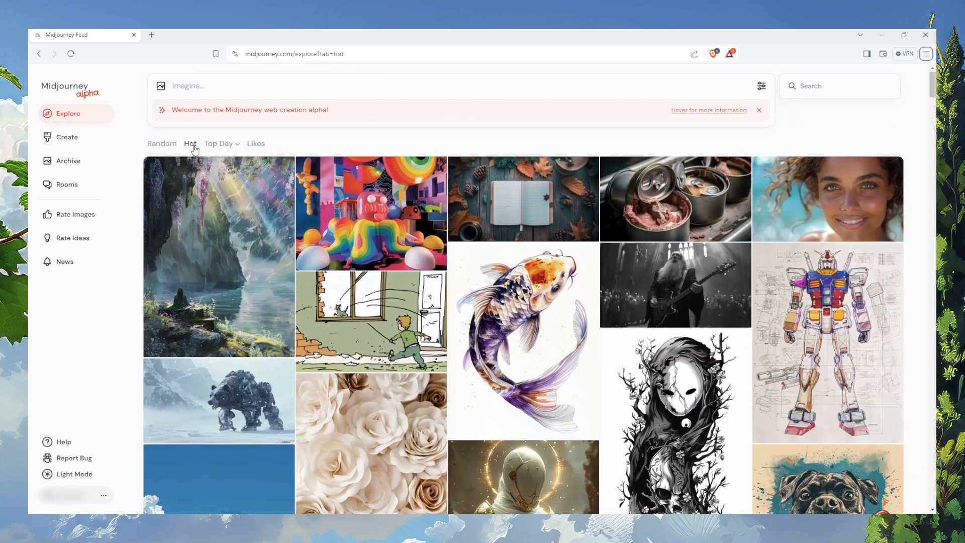
{"action": "left_click", "coordinate": [164, 145]}
{"action": "scroll", "coordinate": [221, 162], "scroll_direction": "down", "scroll_amount": 4}
{"action": "scroll", "coordinate": [221, 162], "scroll_direction": "up", "scroll_amount": 4}
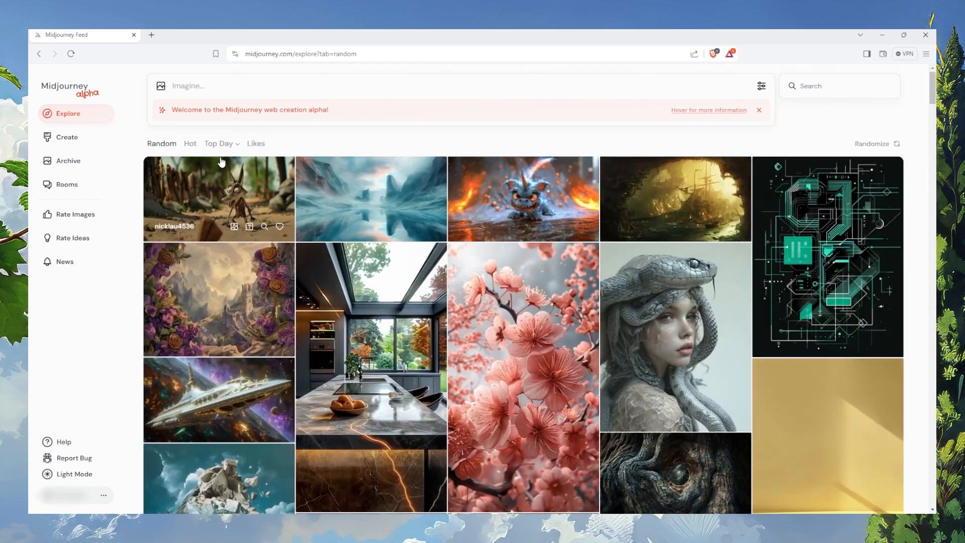
{"action": "scroll", "coordinate": [329, 306], "scroll_direction": "down", "scroll_amount": 10}
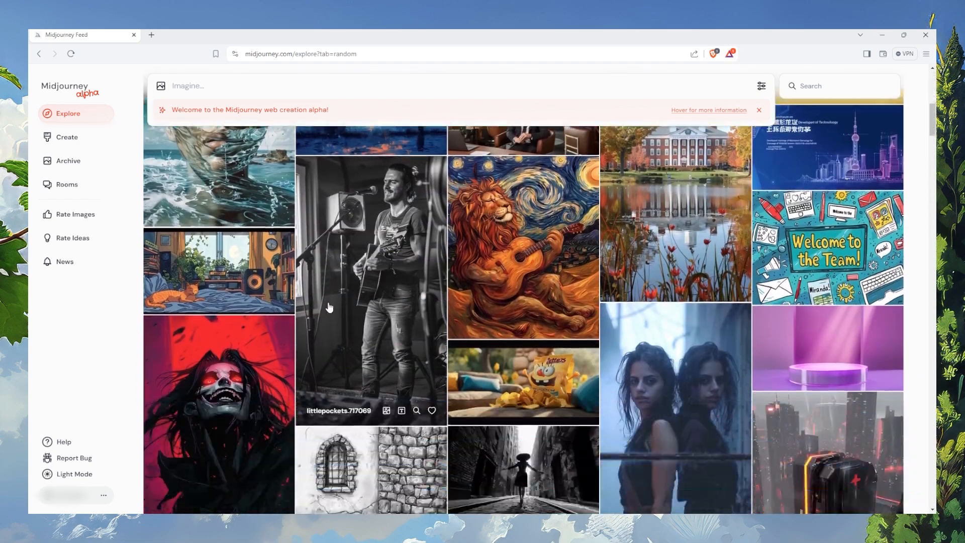
{"action": "scroll", "coordinate": [329, 306], "scroll_direction": "down", "scroll_amount": 6}
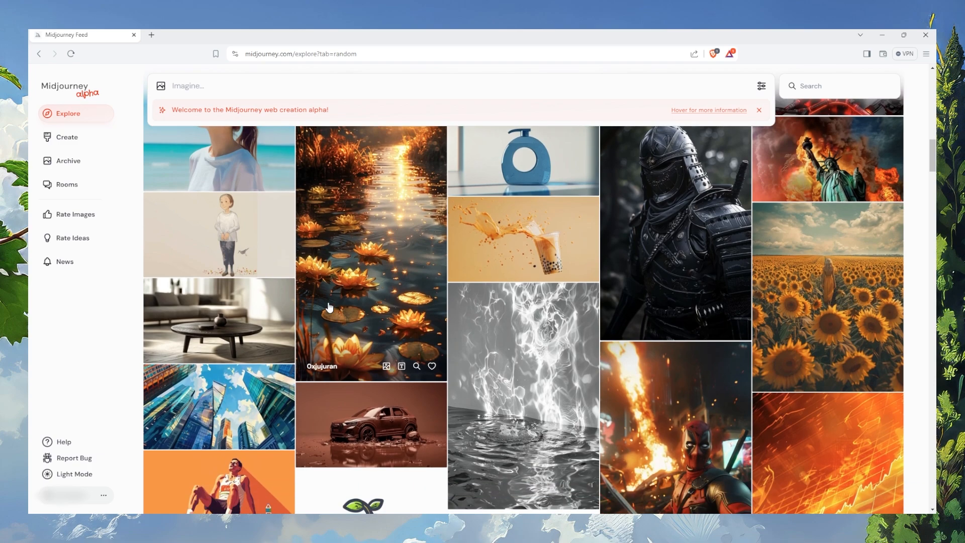
{"action": "scroll", "coordinate": [329, 306], "scroll_direction": "up", "scroll_amount": 1}
{"action": "scroll", "coordinate": [330, 306], "scroll_direction": "up", "scroll_amount": 15}
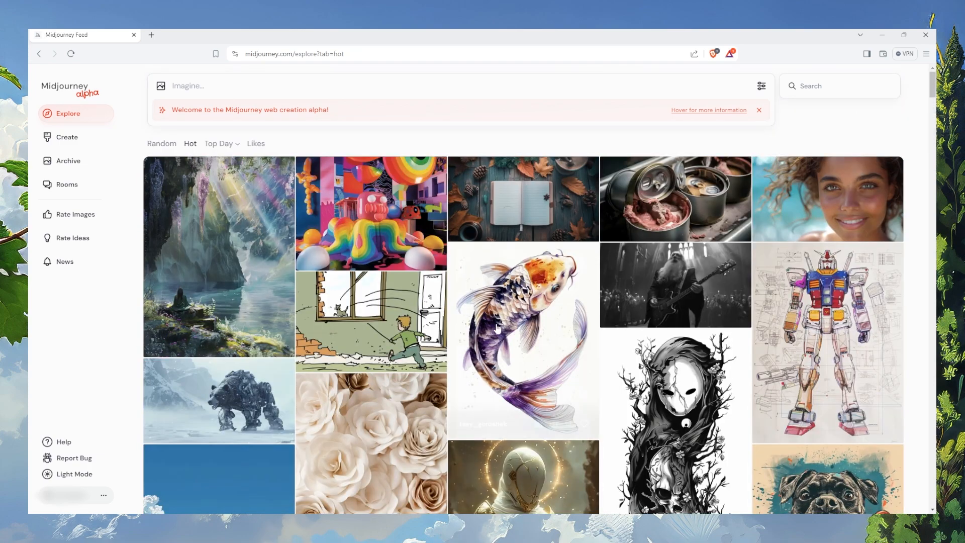
{"action": "scroll", "coordinate": [520, 346], "scroll_direction": "down", "scroll_amount": 8}
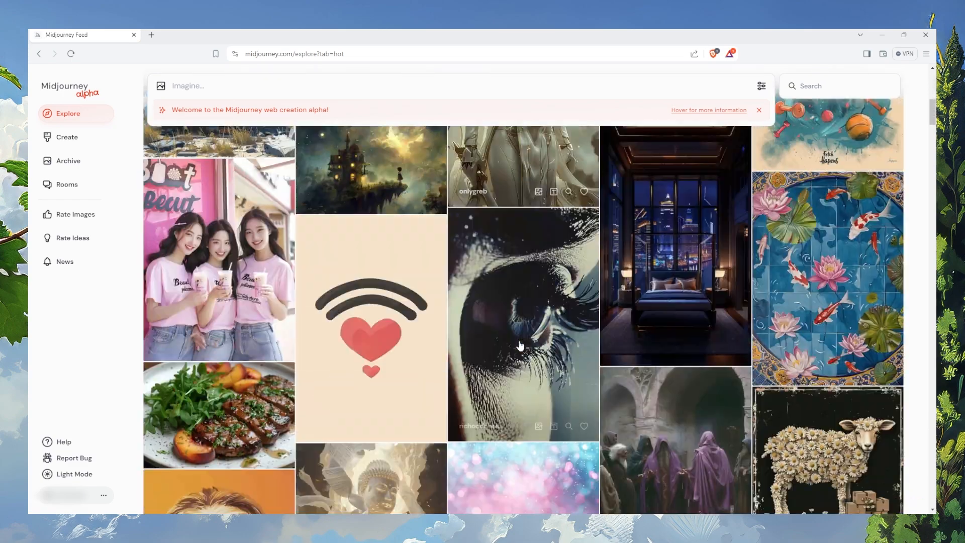
{"action": "scroll", "coordinate": [520, 346], "scroll_direction": "down", "scroll_amount": 10}
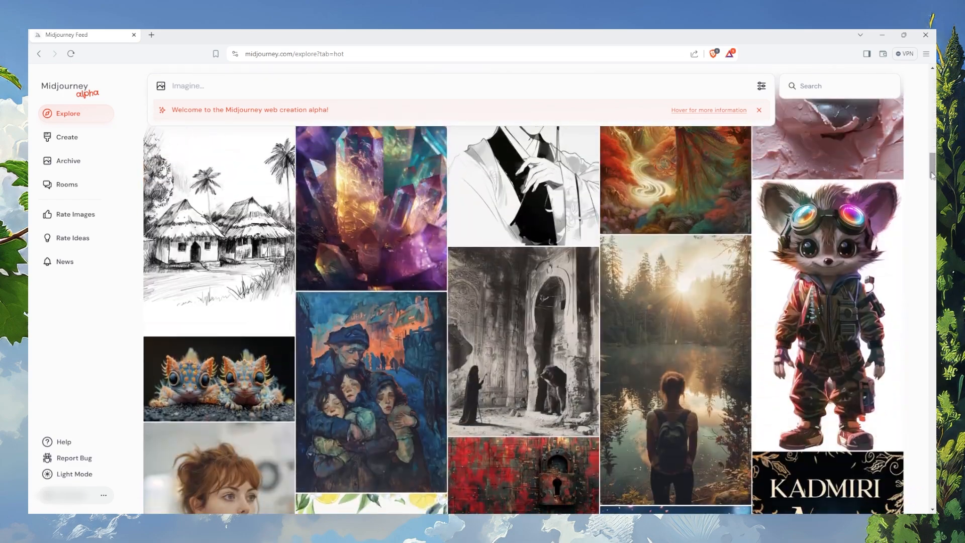
{"action": "left_click_drag", "start_coordinate": [931, 173], "coordinate": [931, 80]}
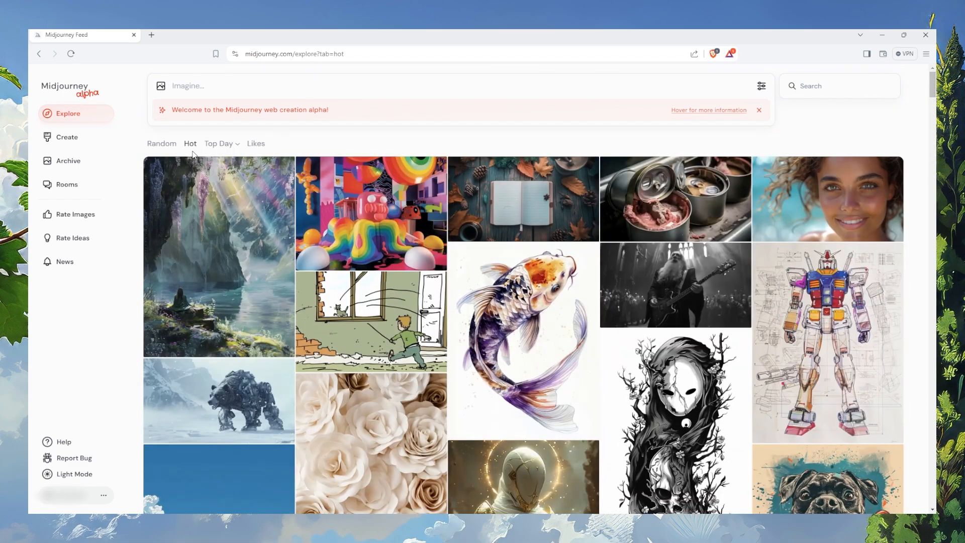
Show the Top Day images, then the Top Week images, scrolling through each.
{"action": "left_click", "coordinate": [213, 144]}
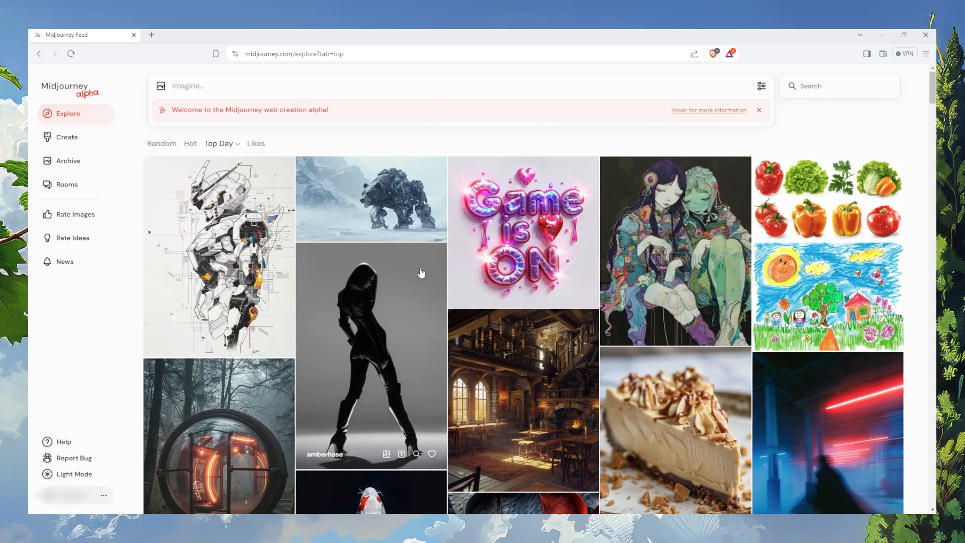
{"action": "scroll", "coordinate": [421, 272], "scroll_direction": "down", "scroll_amount": 7}
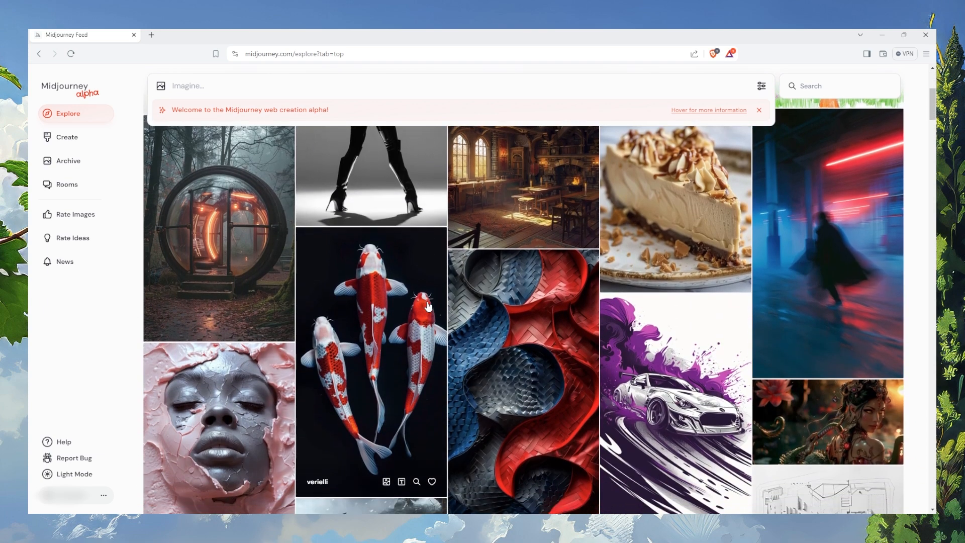
{"action": "scroll", "coordinate": [428, 307], "scroll_direction": "down", "scroll_amount": 6}
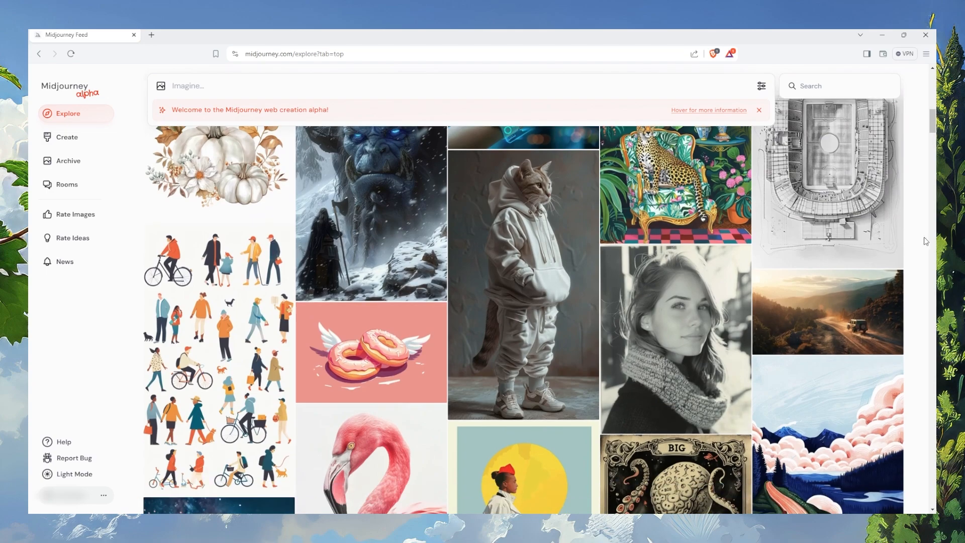
{"action": "left_click_drag", "start_coordinate": [933, 131], "coordinate": [933, 83]}
{"action": "left_click", "coordinate": [219, 144]}
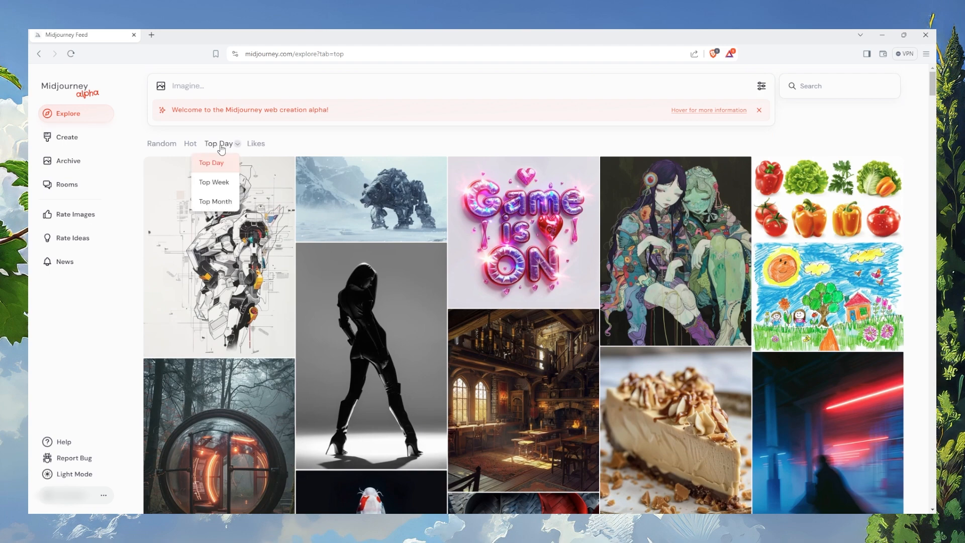
{"action": "left_click", "coordinate": [225, 184]}
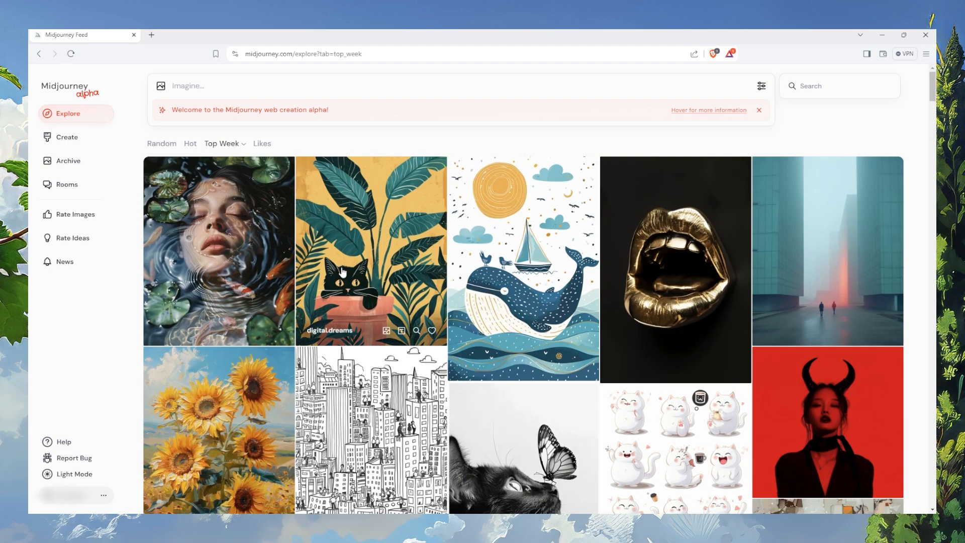
{"action": "scroll", "coordinate": [302, 276], "scroll_direction": "down", "scroll_amount": 2}
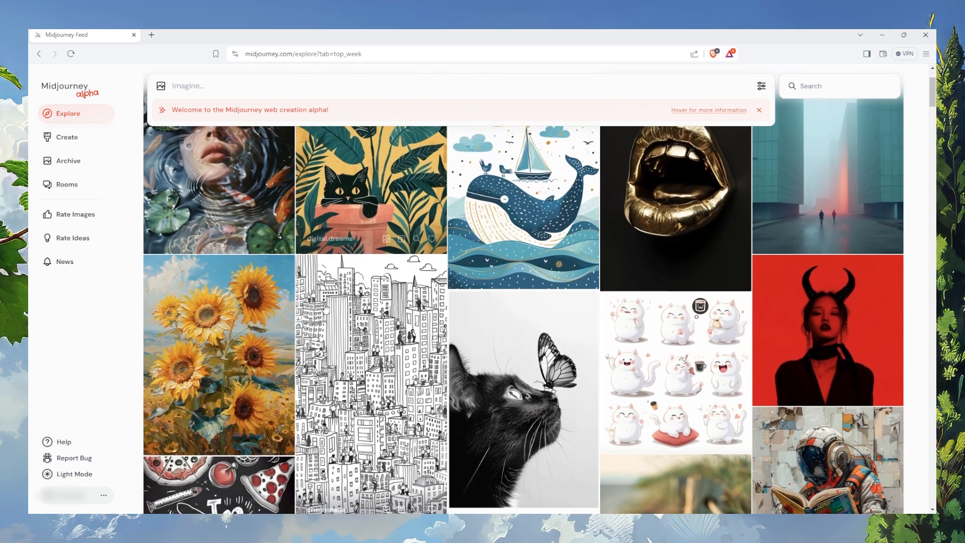
{"action": "scroll", "coordinate": [330, 317], "scroll_direction": "down", "scroll_amount": 2}
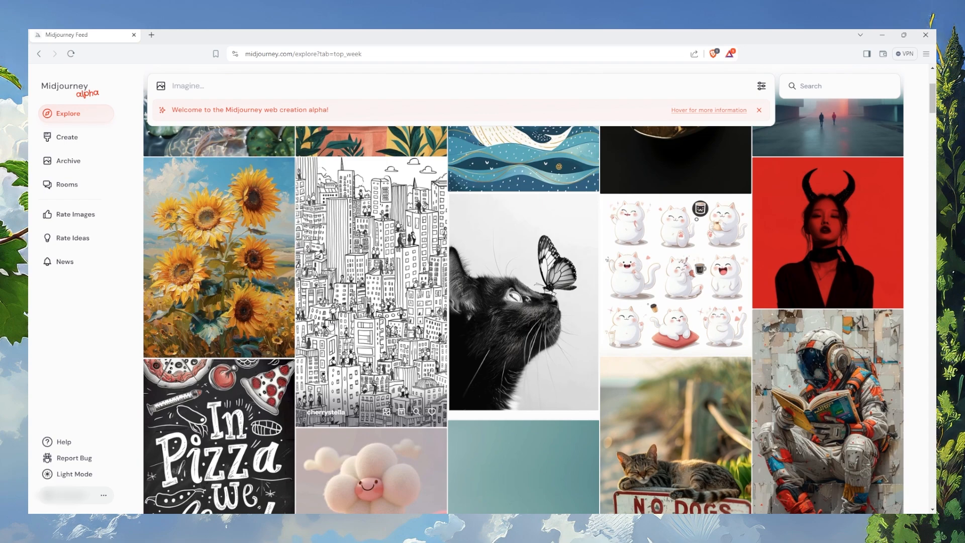
{"action": "scroll", "coordinate": [330, 324], "scroll_direction": "down", "scroll_amount": 4}
{"action": "scroll", "coordinate": [330, 324], "scroll_direction": "up", "scroll_amount": 8}
Switch the ranking to Top Month and scroll through those images.
{"action": "left_click", "coordinate": [221, 144]}
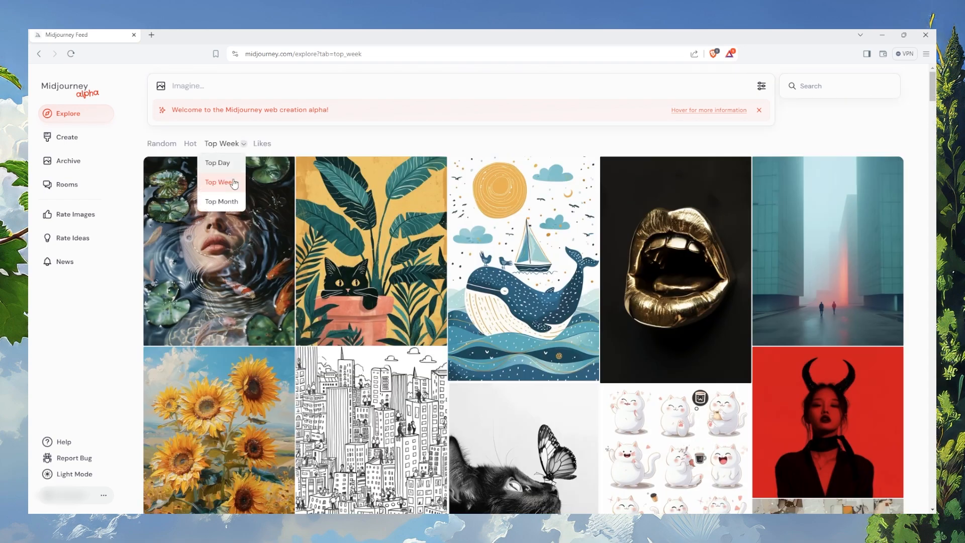
{"action": "left_click", "coordinate": [221, 201]}
{"action": "scroll", "coordinate": [520, 304], "scroll_direction": "down", "scroll_amount": 1}
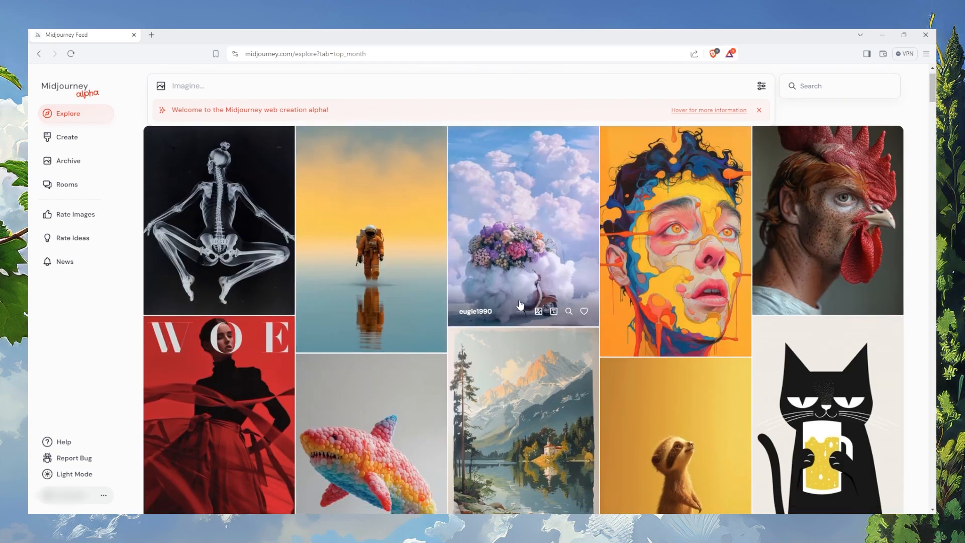
{"action": "scroll", "coordinate": [520, 304], "scroll_direction": "down", "scroll_amount": 10}
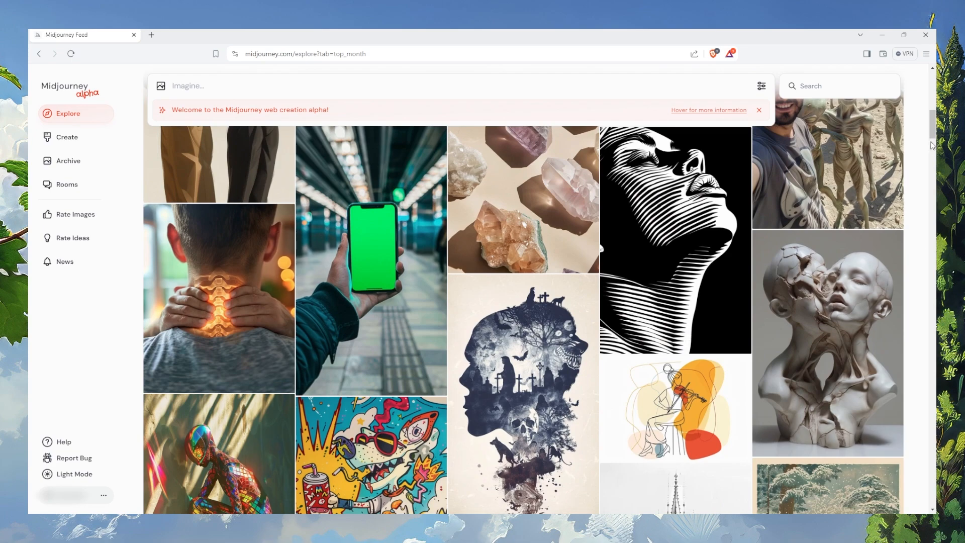
{"action": "left_click_drag", "start_coordinate": [932, 128], "coordinate": [934, 77]}
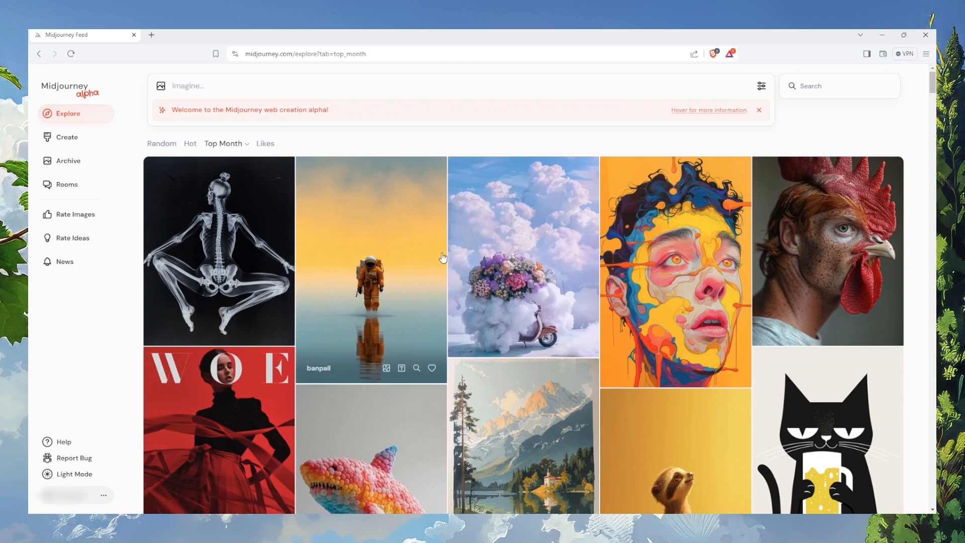
{"action": "scroll", "coordinate": [442, 261], "scroll_direction": "down", "scroll_amount": 5}
{"action": "scroll", "coordinate": [478, 302], "scroll_direction": "down", "scroll_amount": 1}
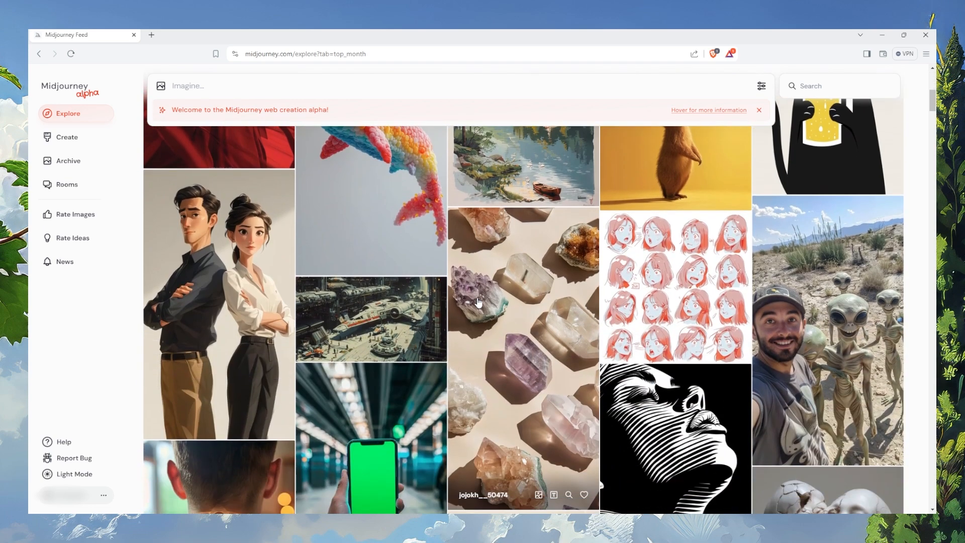
{"action": "scroll", "coordinate": [478, 302], "scroll_direction": "down", "scroll_amount": 5}
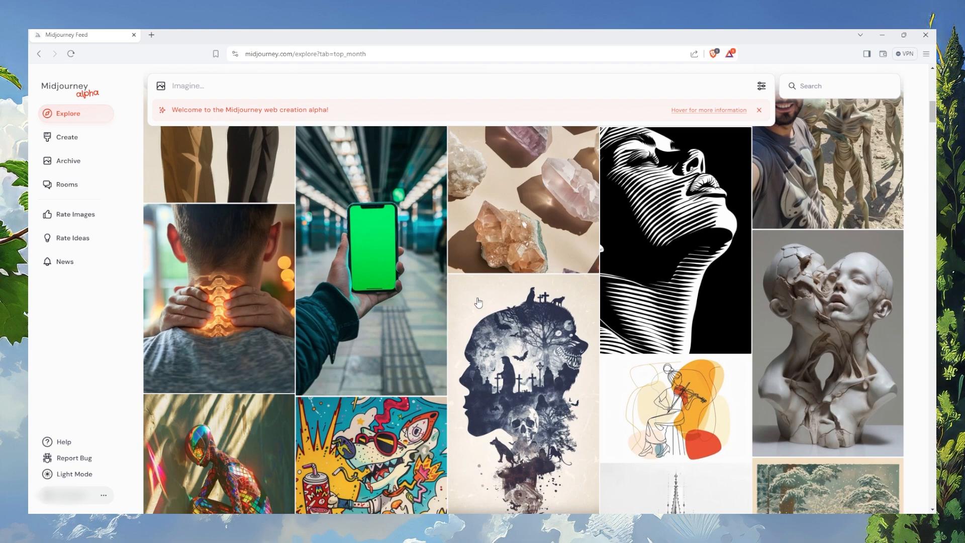
{"action": "scroll", "coordinate": [484, 304], "scroll_direction": "down", "scroll_amount": 4}
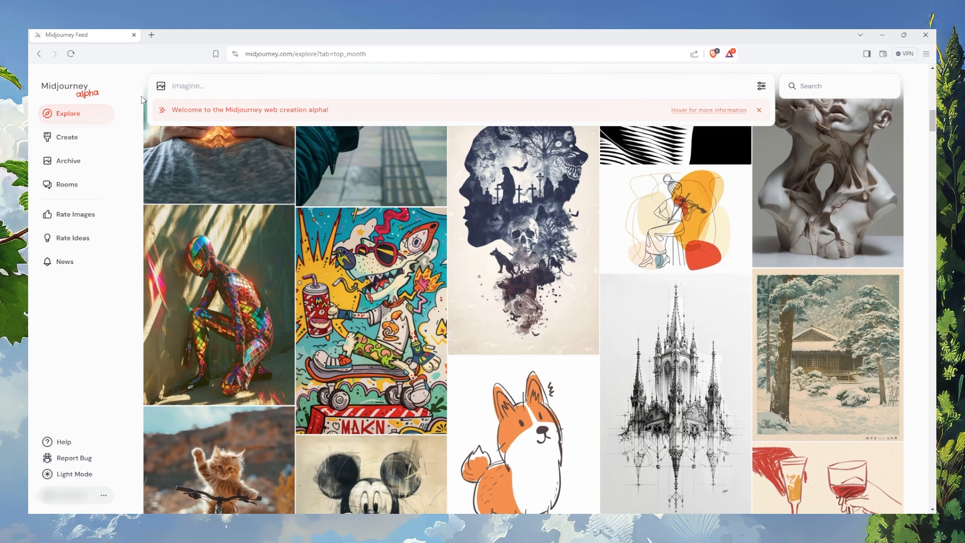
{"action": "scroll", "coordinate": [309, 175], "scroll_direction": "up", "scroll_amount": 6}
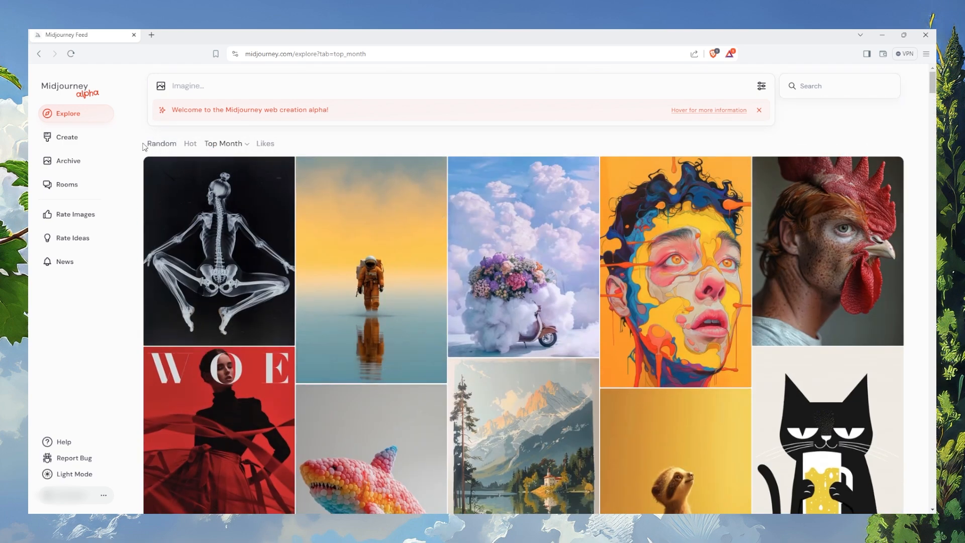
{"action": "left_click", "coordinate": [76, 146]}
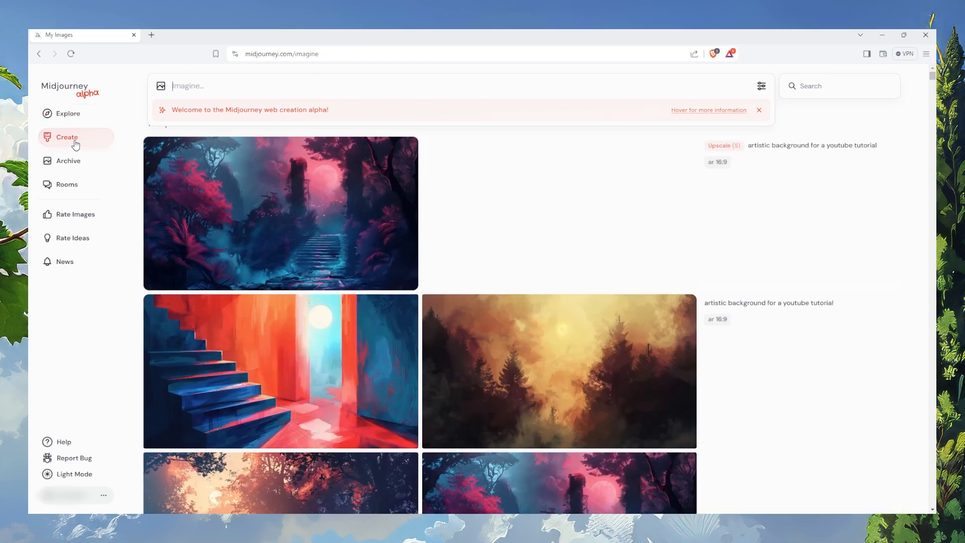
{"action": "left_click", "coordinate": [67, 114]}
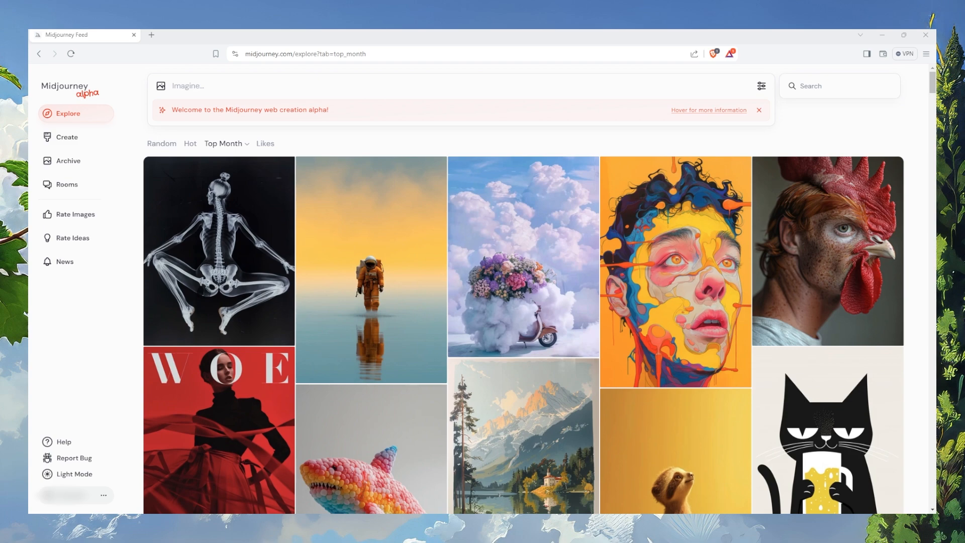
{"action": "scroll", "coordinate": [522, 321], "scroll_direction": "down", "scroll_amount": 10}
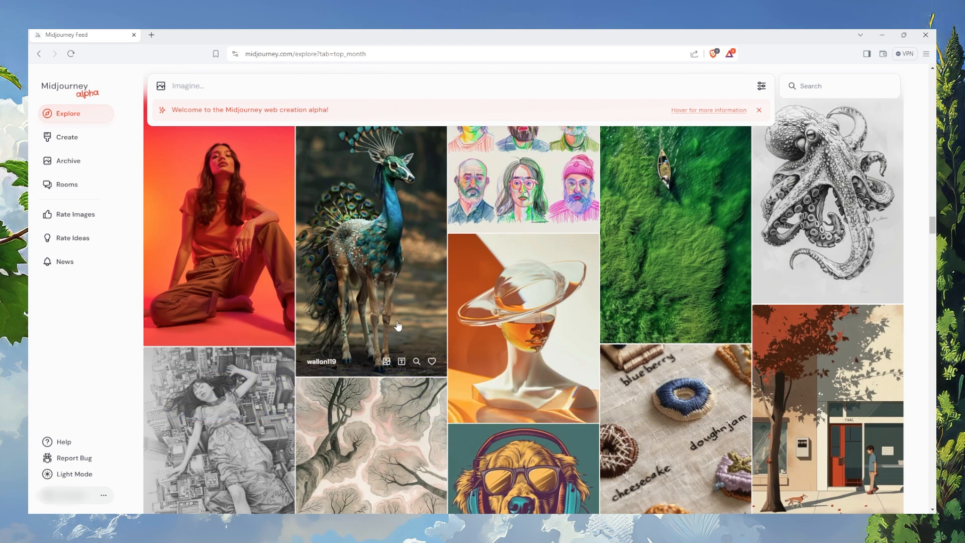
{"action": "scroll", "coordinate": [397, 325], "scroll_direction": "down", "scroll_amount": 10}
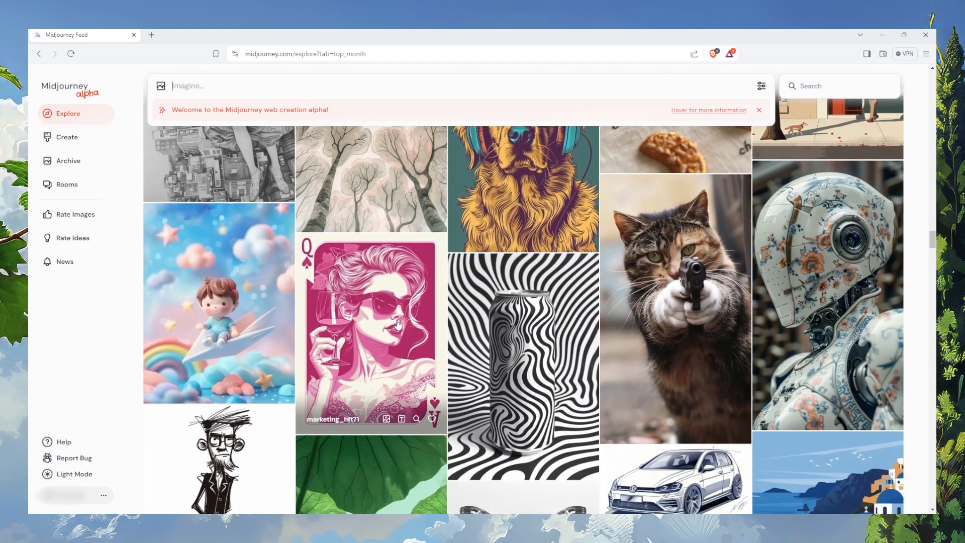
{"action": "scroll", "coordinate": [398, 325], "scroll_direction": "down", "scroll_amount": 1}
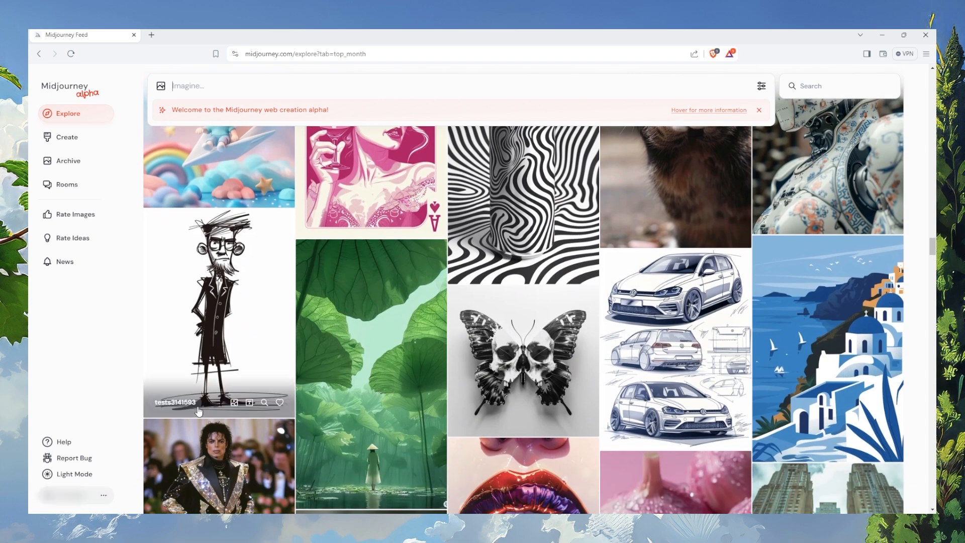
{"action": "scroll", "coordinate": [200, 410], "scroll_direction": "down", "scroll_amount": 4}
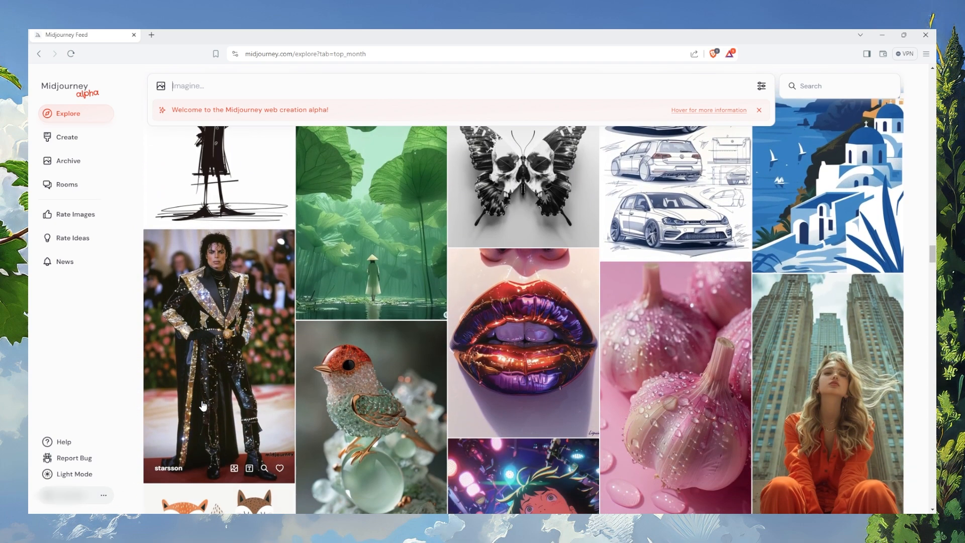
{"action": "scroll", "coordinate": [203, 405], "scroll_direction": "down", "scroll_amount": 3}
{"action": "scroll", "coordinate": [203, 405], "scroll_direction": "down", "scroll_amount": 3}
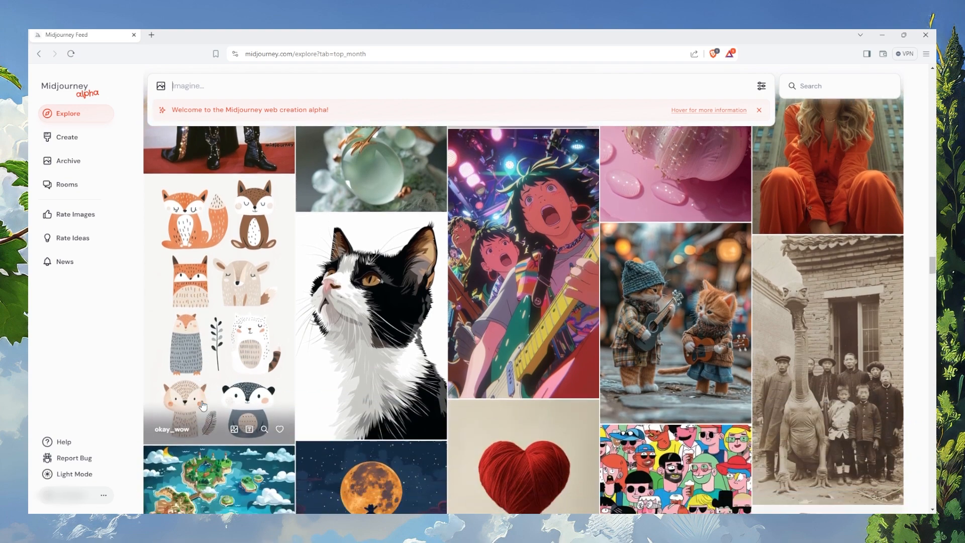
{"action": "scroll", "coordinate": [204, 400], "scroll_direction": "down", "scroll_amount": 2}
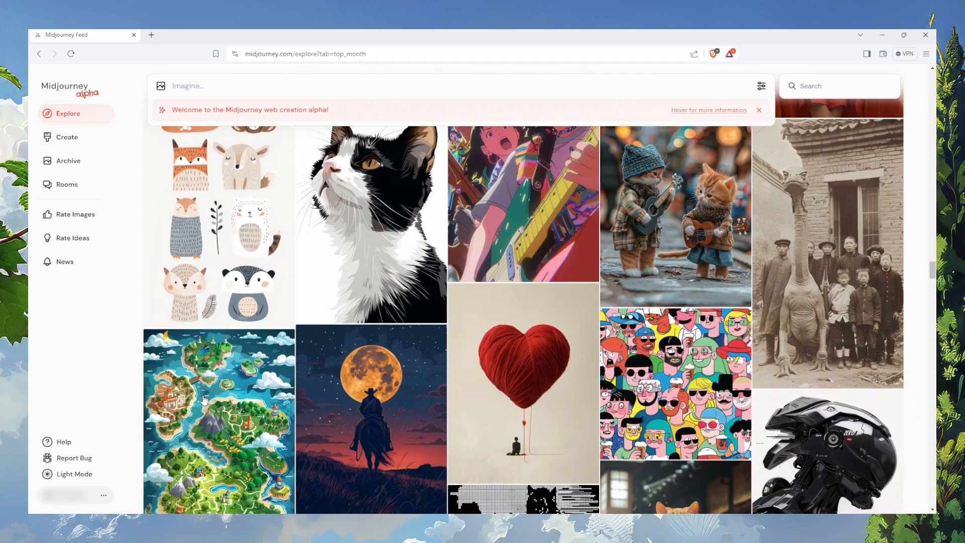
{"action": "scroll", "coordinate": [204, 399], "scroll_direction": "down", "scroll_amount": 4}
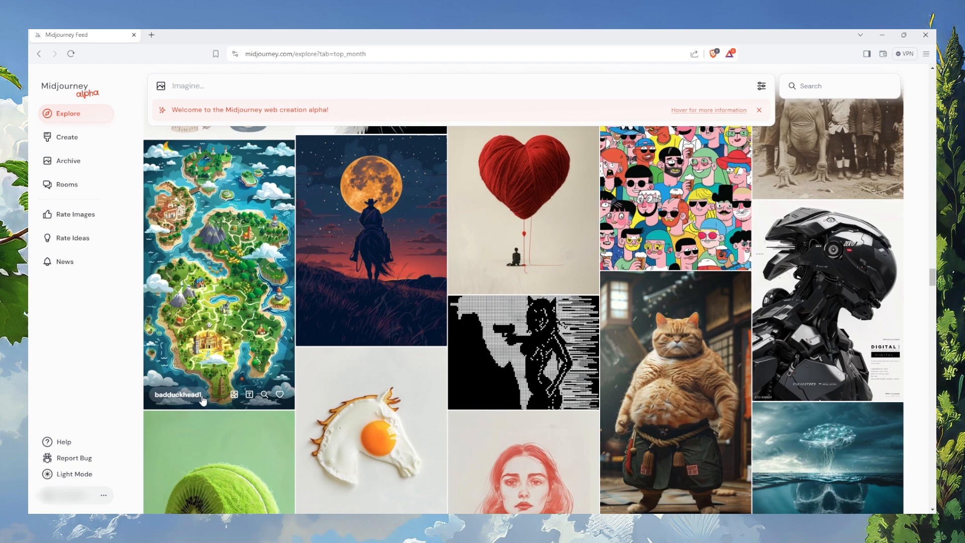
{"action": "scroll", "coordinate": [330, 355], "scroll_direction": "down", "scroll_amount": 5}
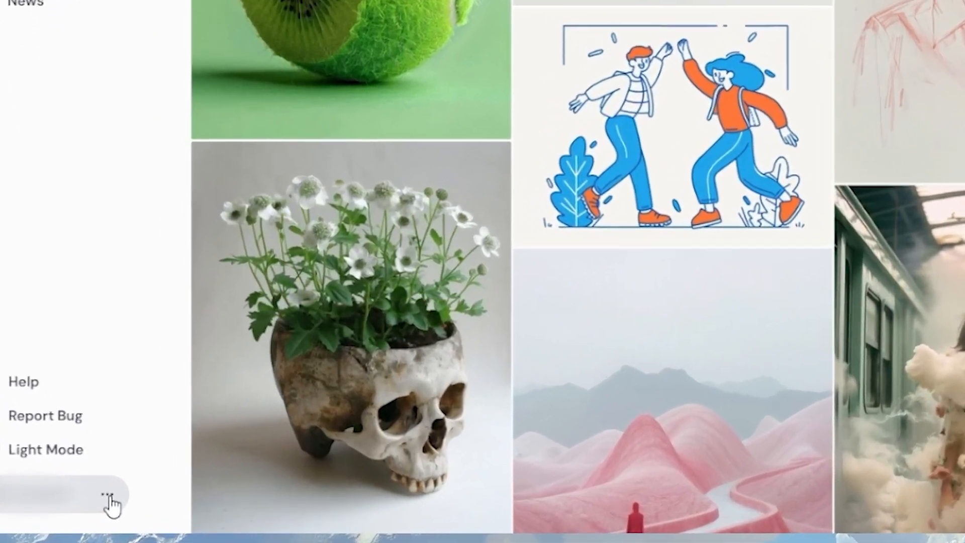
Open Manage Subscription from the account menu and scroll to the active $10 Basic Plan.
{"action": "left_click", "coordinate": [104, 497]}
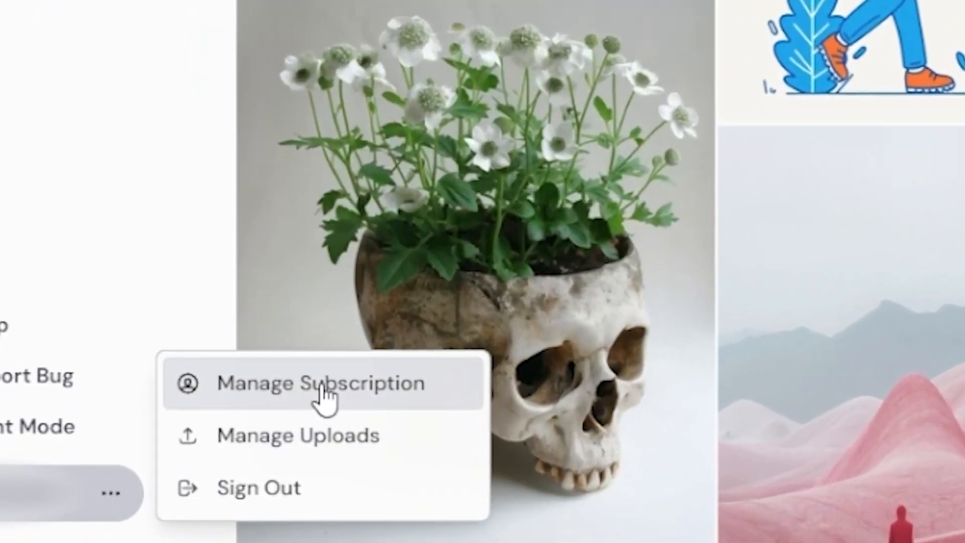
{"action": "left_click", "coordinate": [324, 394]}
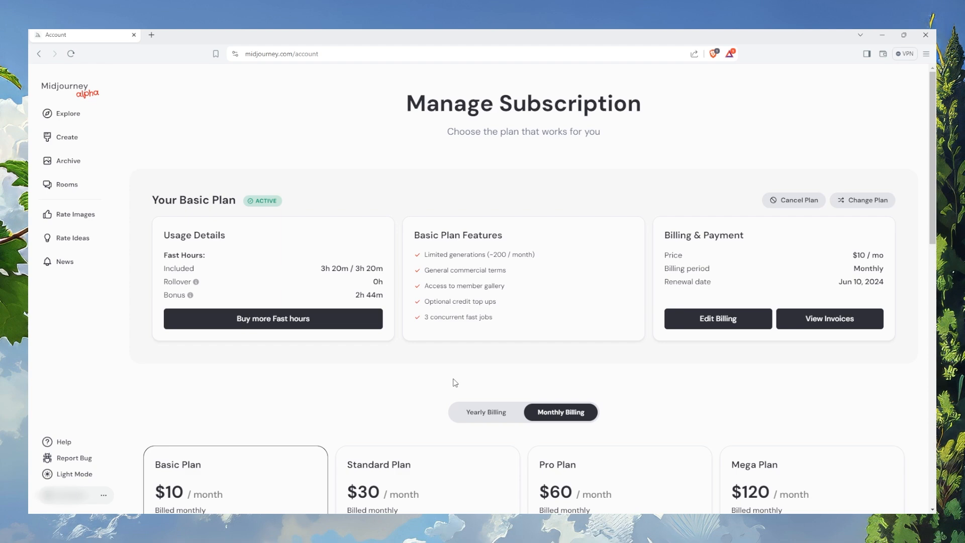
{"action": "scroll", "coordinate": [726, 284], "scroll_direction": "down", "scroll_amount": 4}
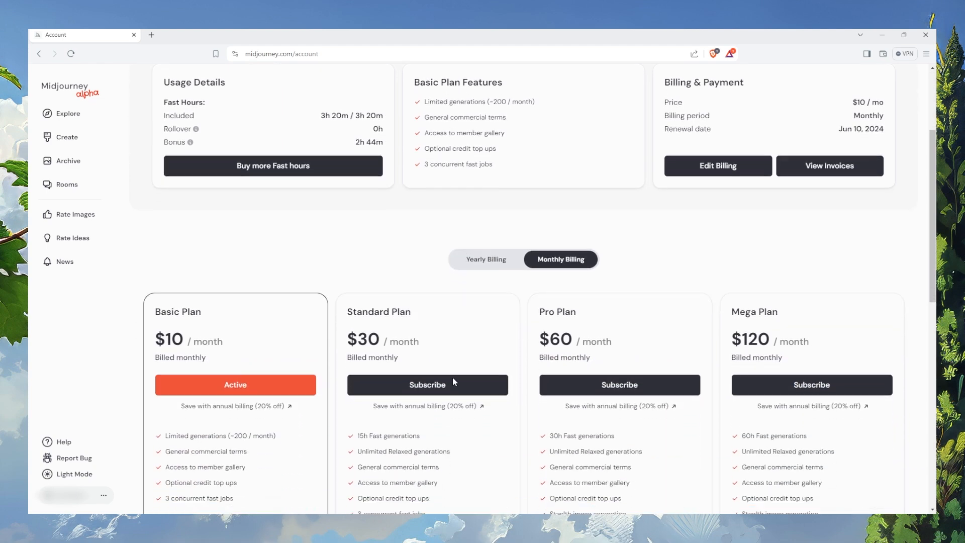
{"action": "scroll", "coordinate": [726, 284], "scroll_direction": "up", "scroll_amount": 4}
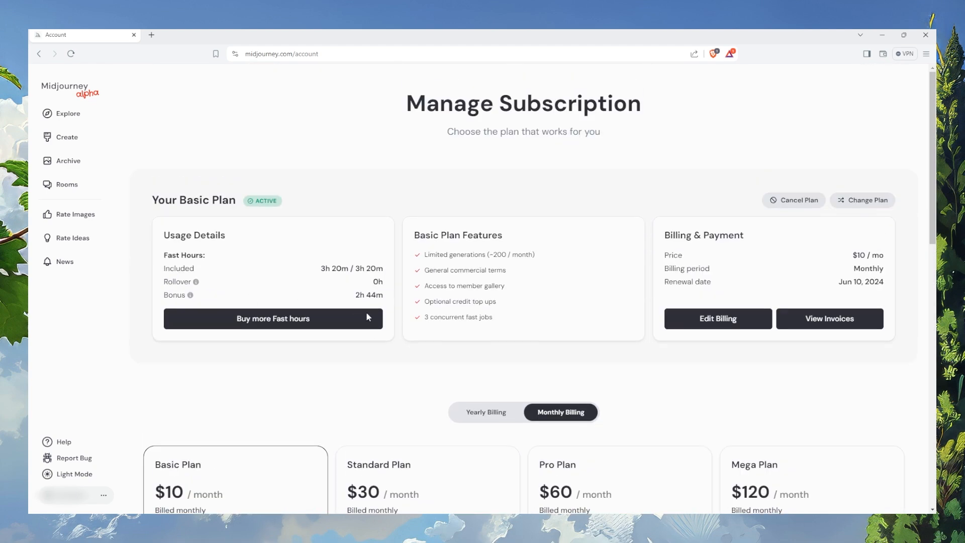
{"action": "scroll", "coordinate": [452, 356], "scroll_direction": "down", "scroll_amount": 5}
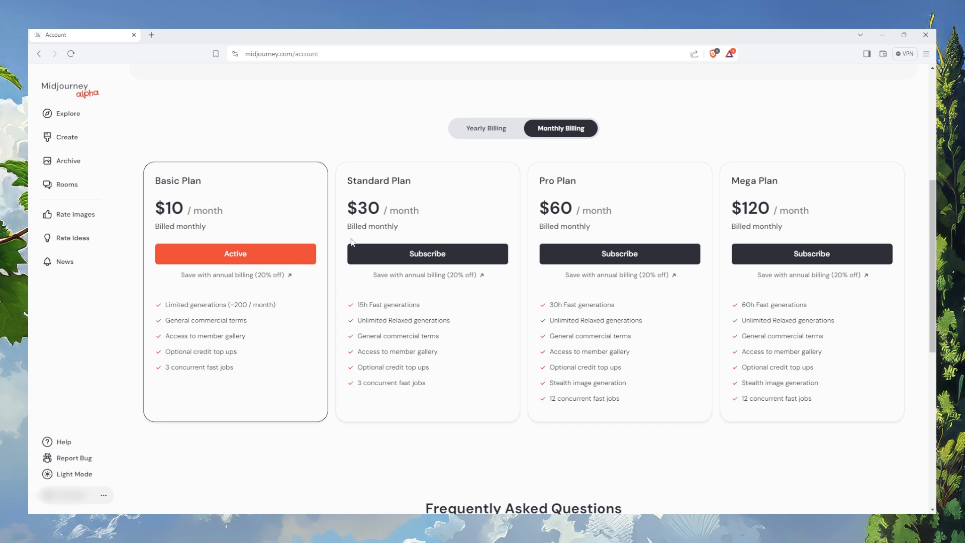
{"action": "scroll", "coordinate": [351, 242], "scroll_direction": "down", "scroll_amount": 1}
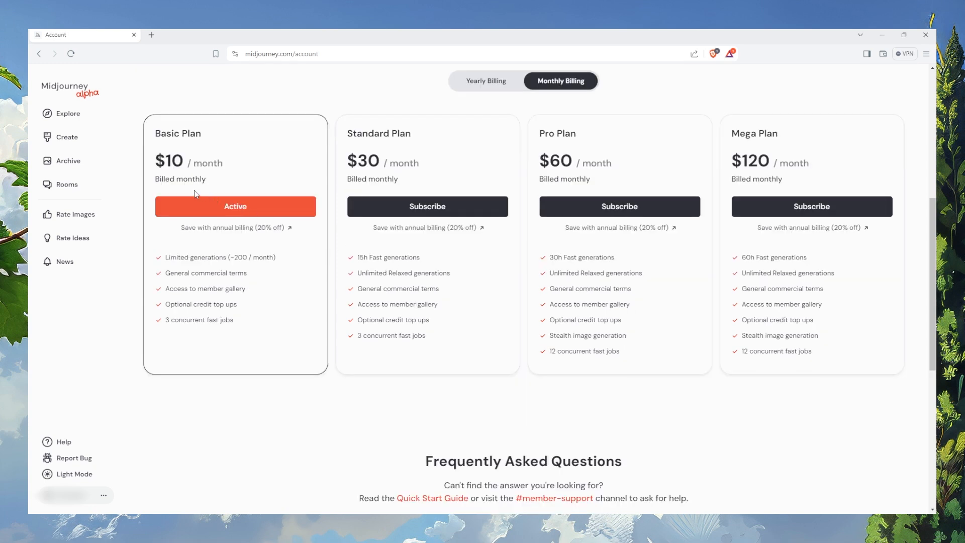
Return to Explore, scroll the hot feed, then go back up to the Imagine prompt bar.
{"action": "left_click", "coordinate": [70, 117]}
{"action": "scroll", "coordinate": [530, 199], "scroll_direction": "down", "scroll_amount": 4}
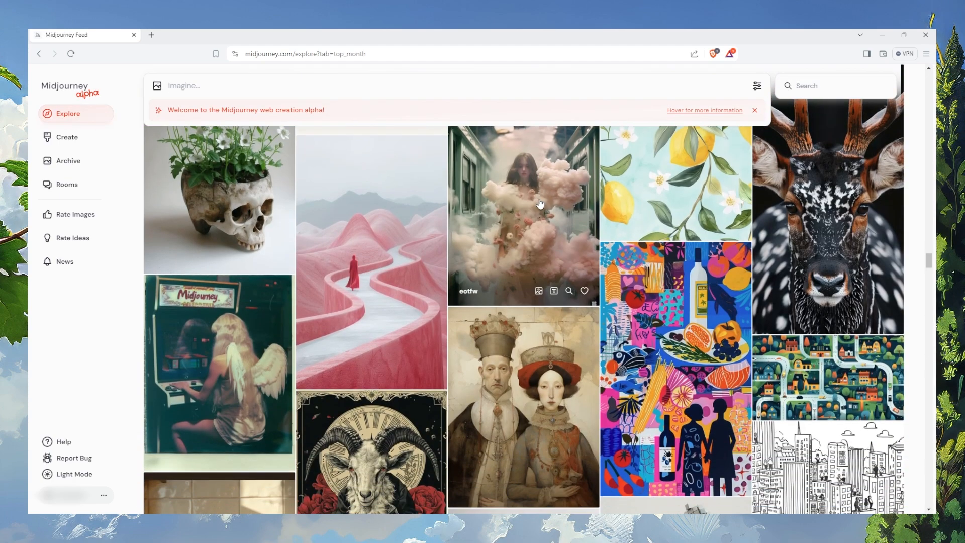
{"action": "scroll", "coordinate": [539, 203], "scroll_direction": "down", "scroll_amount": 12}
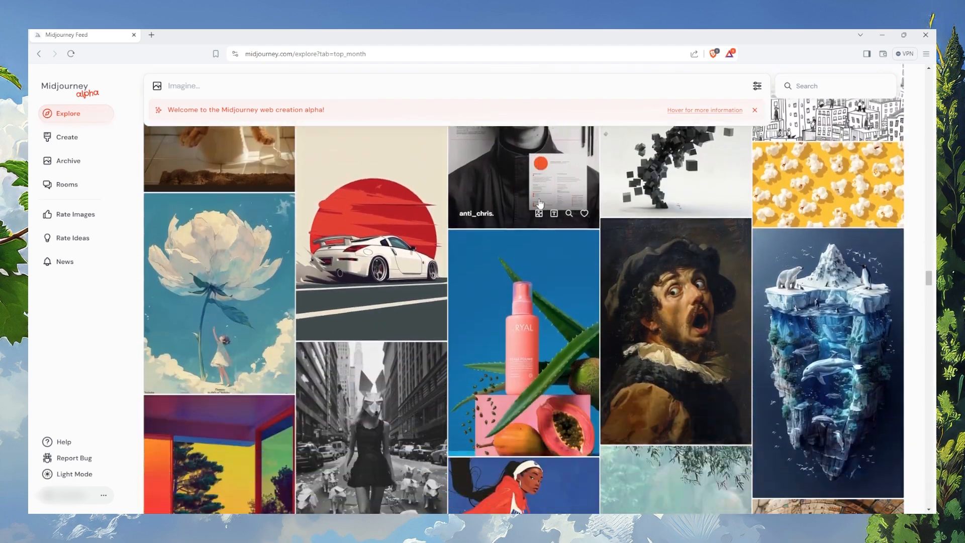
{"action": "scroll", "coordinate": [539, 203], "scroll_direction": "down", "scroll_amount": 2}
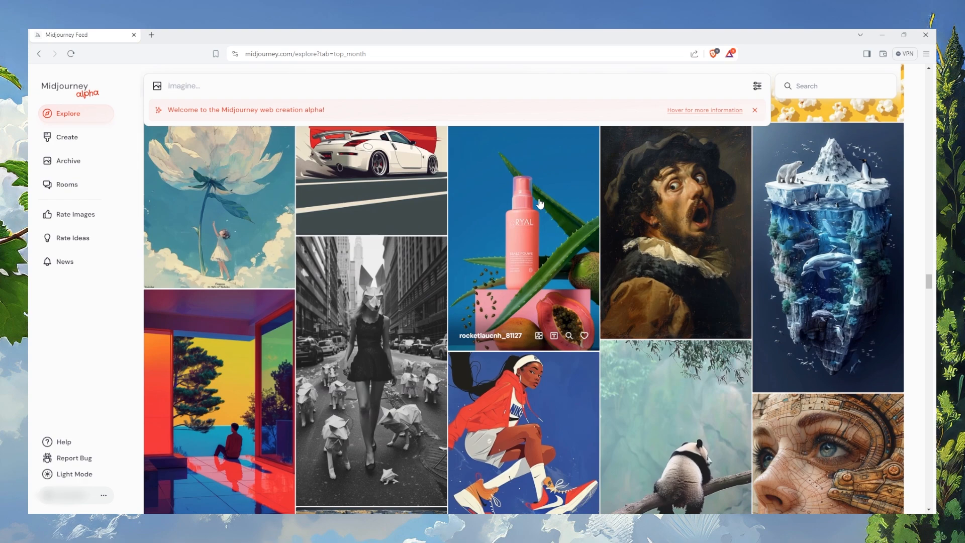
{"action": "scroll", "coordinate": [540, 204], "scroll_direction": "down", "scroll_amount": 6}
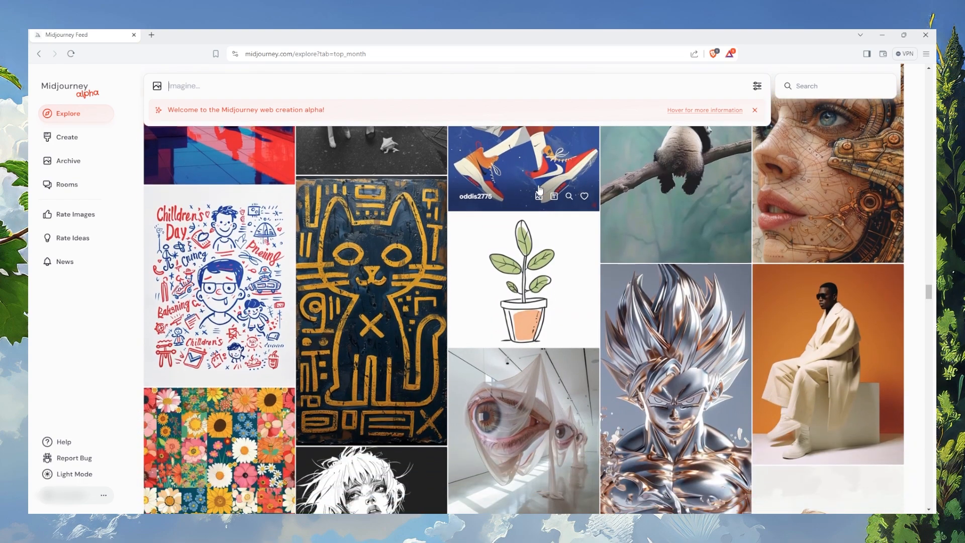
{"action": "scroll", "coordinate": [539, 190], "scroll_direction": "down", "scroll_amount": 3}
{"action": "left_click_drag", "start_coordinate": [929, 292], "coordinate": [922, 55]}
{"action": "left_click", "coordinate": [401, 87]}
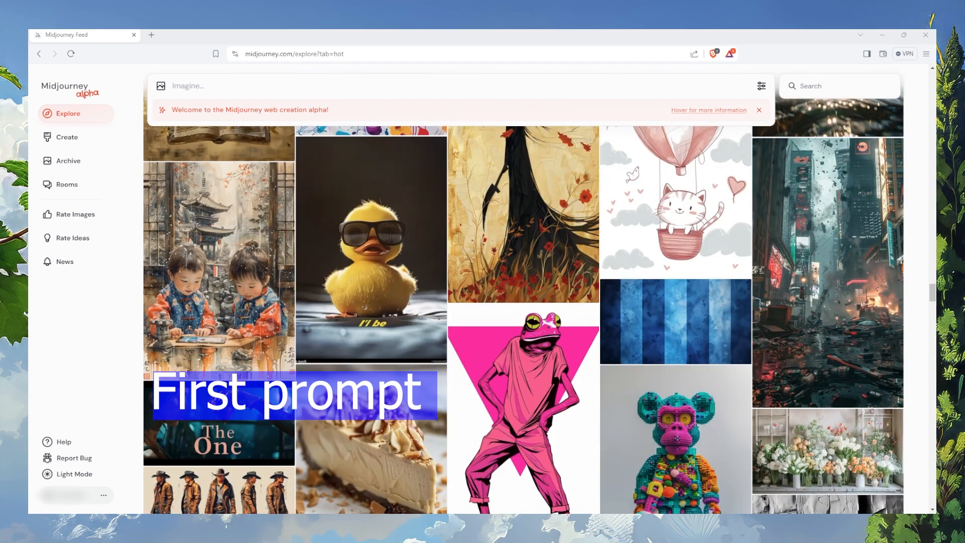
{"action": "mouse_move", "coordinate": [764, 299]}
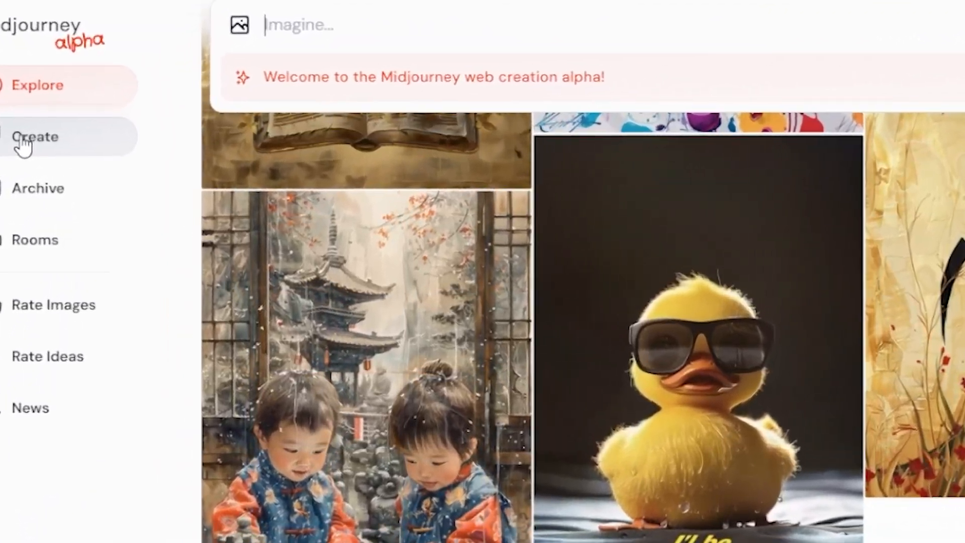
On the Create page, draft the prompt 'a happy monkey paling in the forest'.
{"action": "left_click", "coordinate": [22, 143]}
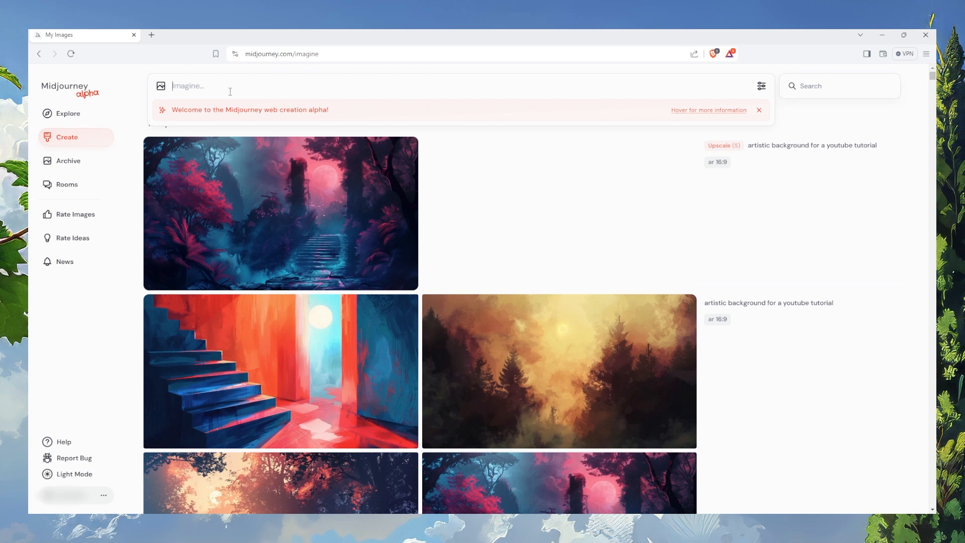
{"action": "type", "text": "a happy "}
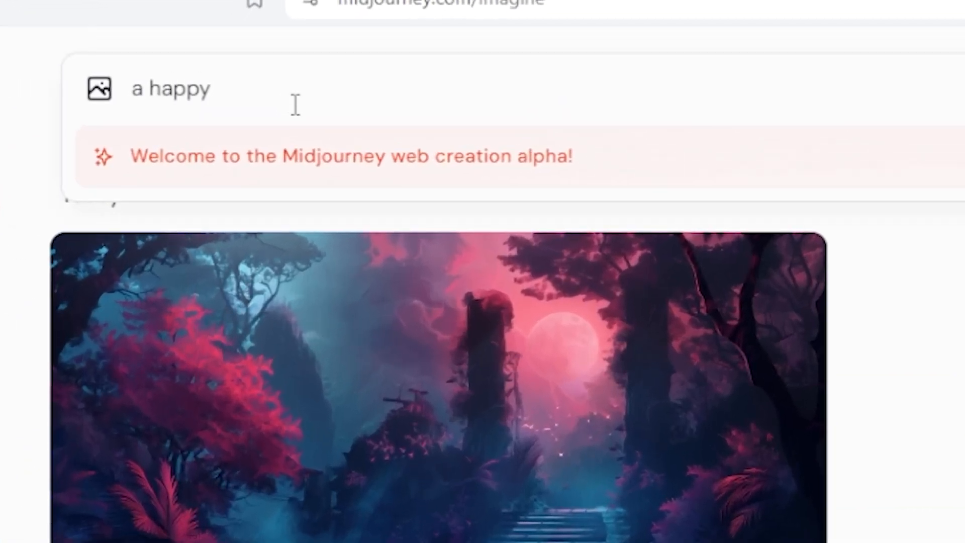
{"action": "type", "text": "monkey paling in th"}
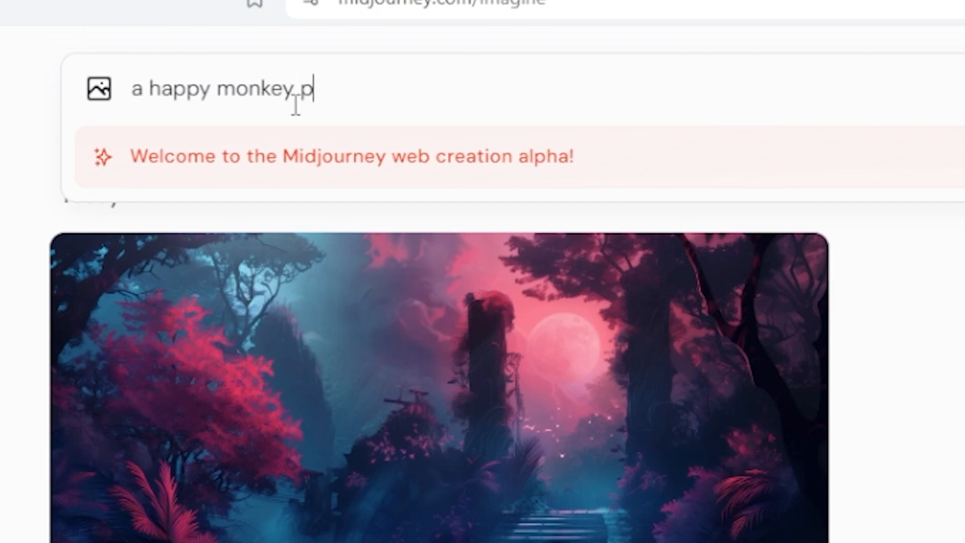
{"action": "type", "text": "e foresty"}
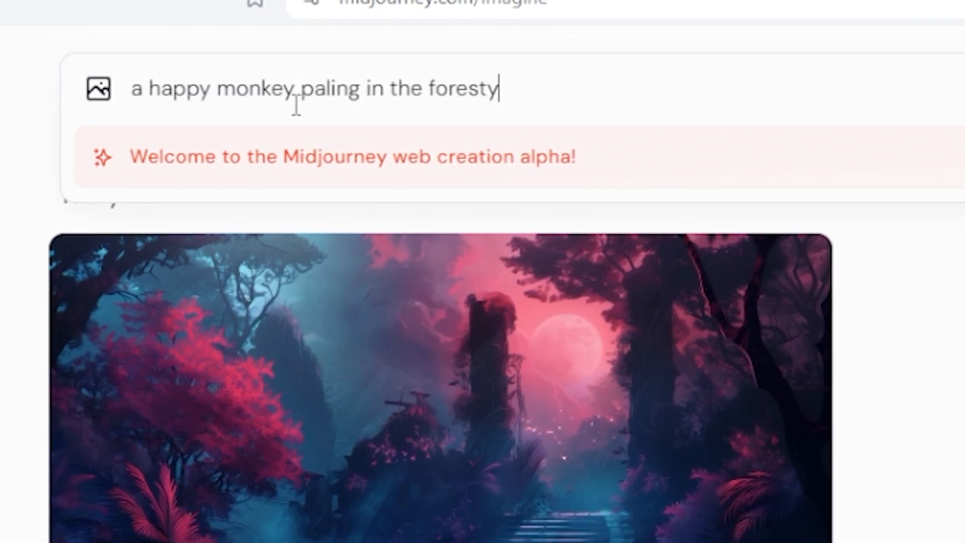
{"action": "key", "text": "BackSpace"}
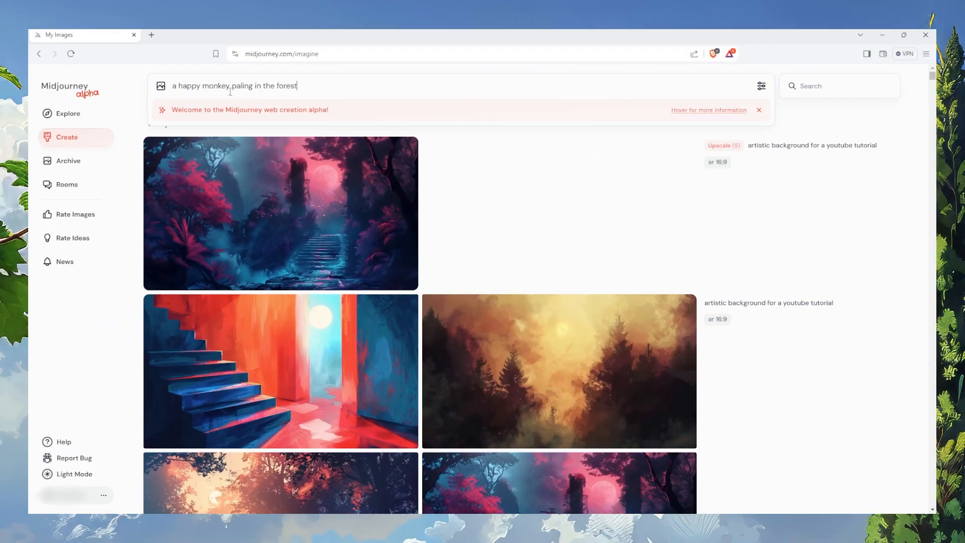
Submit the monkey prompt and open the fourth, photorealistic laughing monkey in large view.
{"action": "key", "text": "Return"}
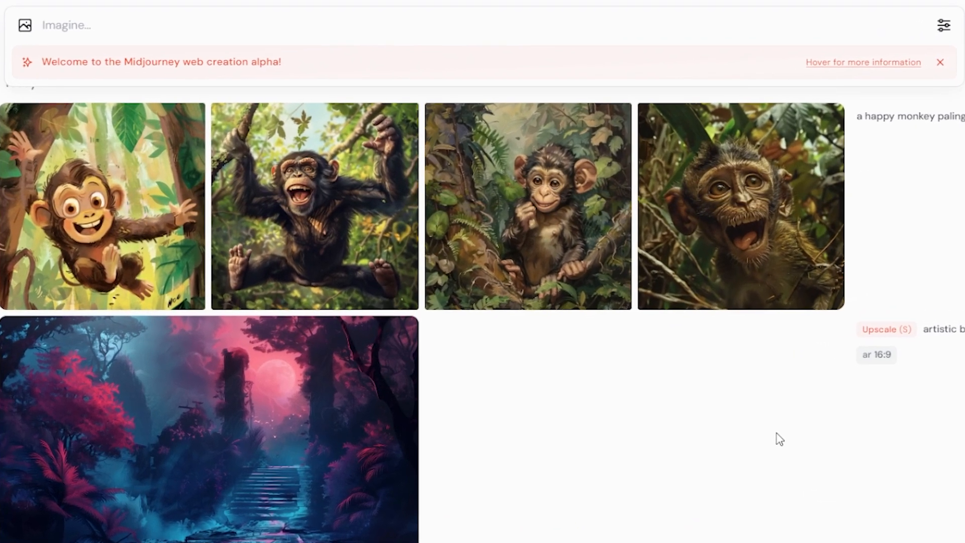
{"action": "mouse_move", "coordinate": [136, 234]}
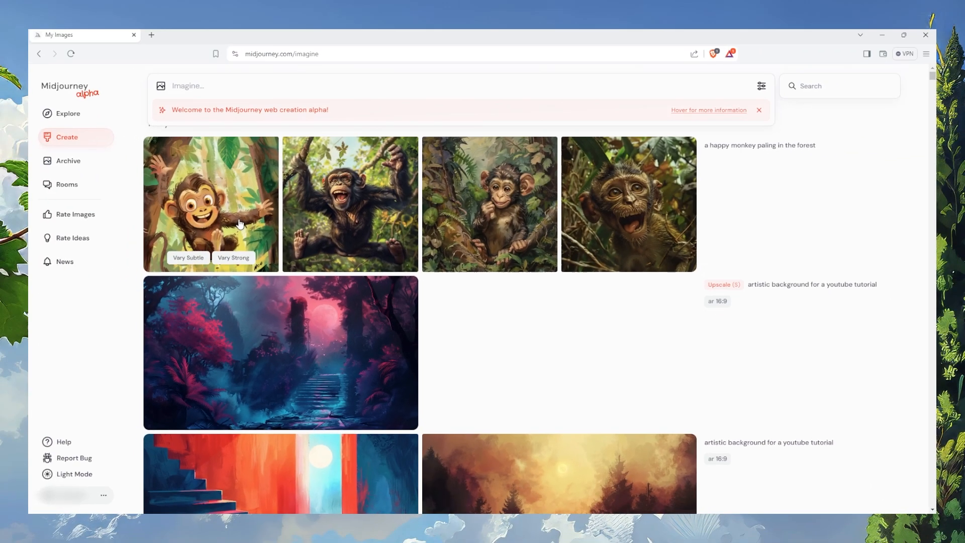
{"action": "left_click", "coordinate": [150, 233]}
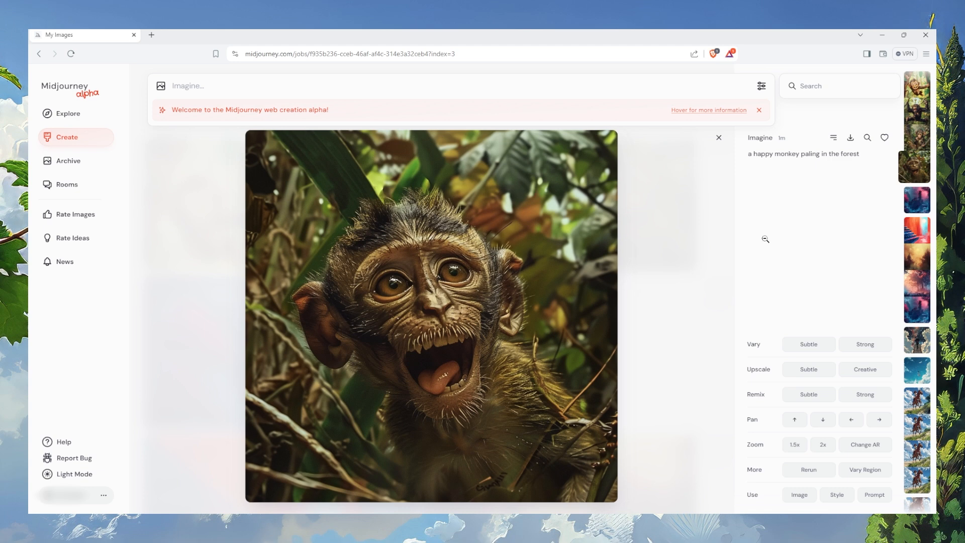
Step through the batch thumbnails to the painterly cartoon monkey swinging through trees.
{"action": "left_click", "coordinate": [923, 135]}
{"action": "left_click", "coordinate": [911, 96]}
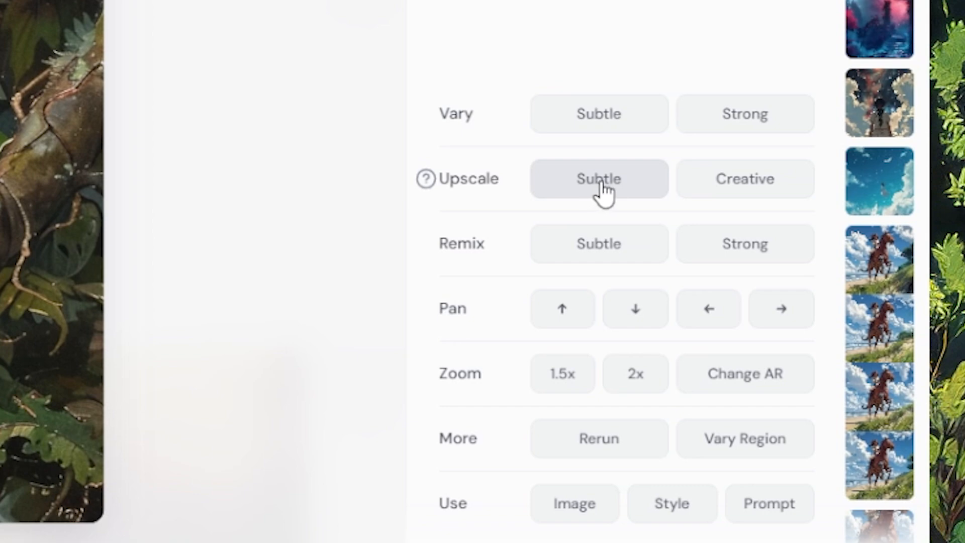
Queue Upscale Subtle and Upscale Creative for the painted chimp-in-the-forest image.
{"action": "left_click", "coordinate": [619, 194]}
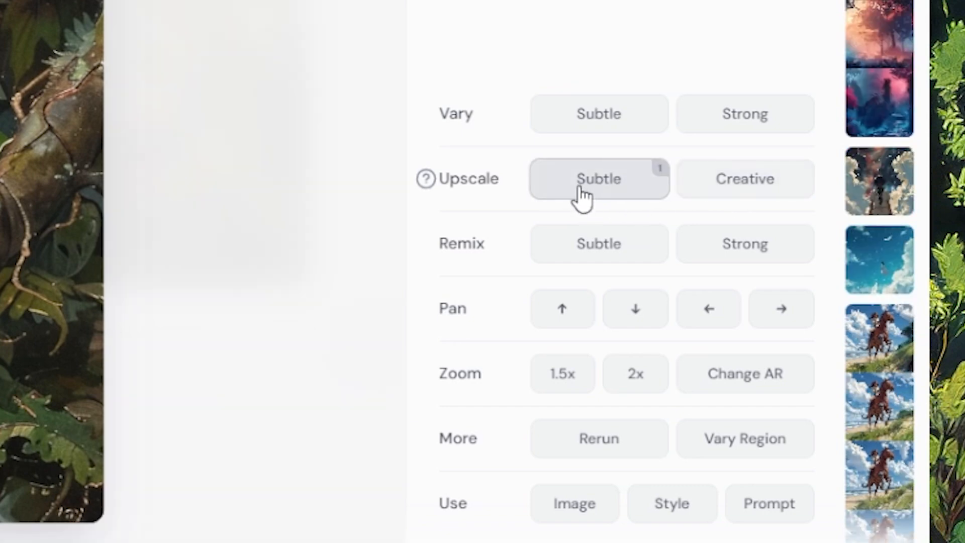
{"action": "left_click", "coordinate": [727, 190]}
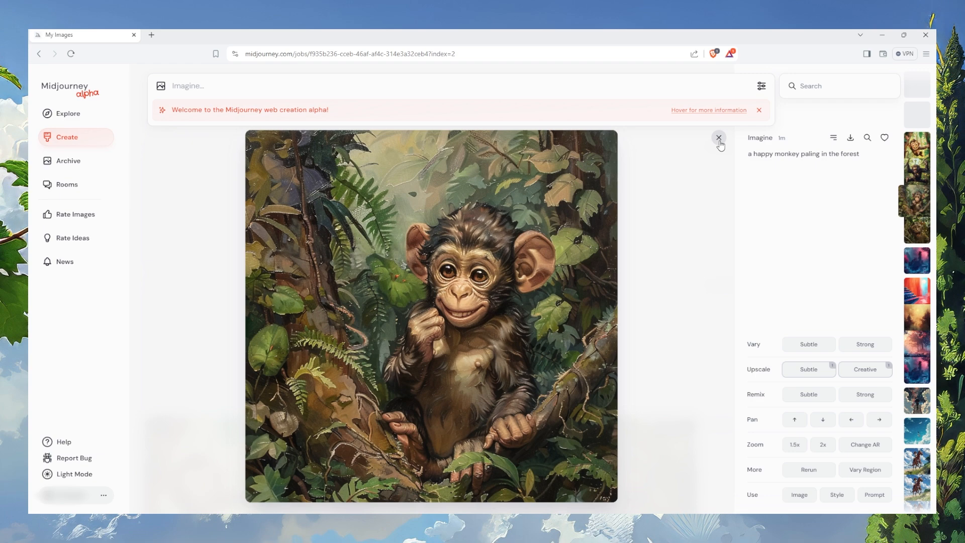
Close the chimp painting's detail view to see both finished upscales in the Create feed.
{"action": "left_click", "coordinate": [718, 137]}
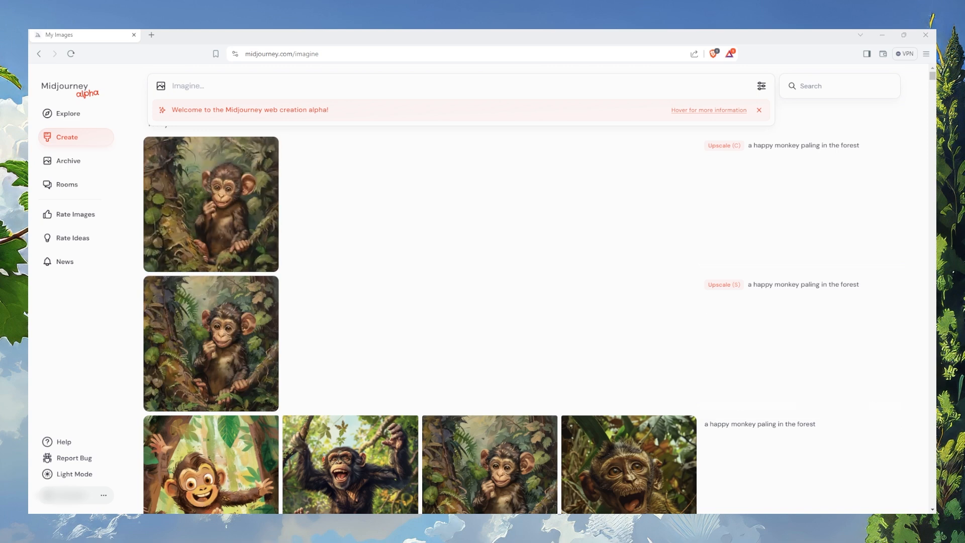
{"action": "mouse_move", "coordinate": [856, 425]}
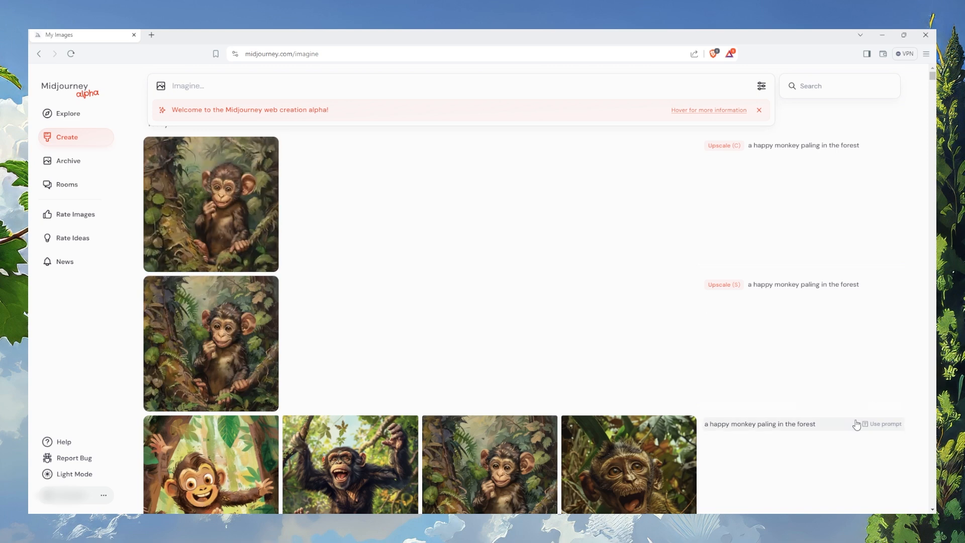
{"action": "mouse_move", "coordinate": [279, 347]}
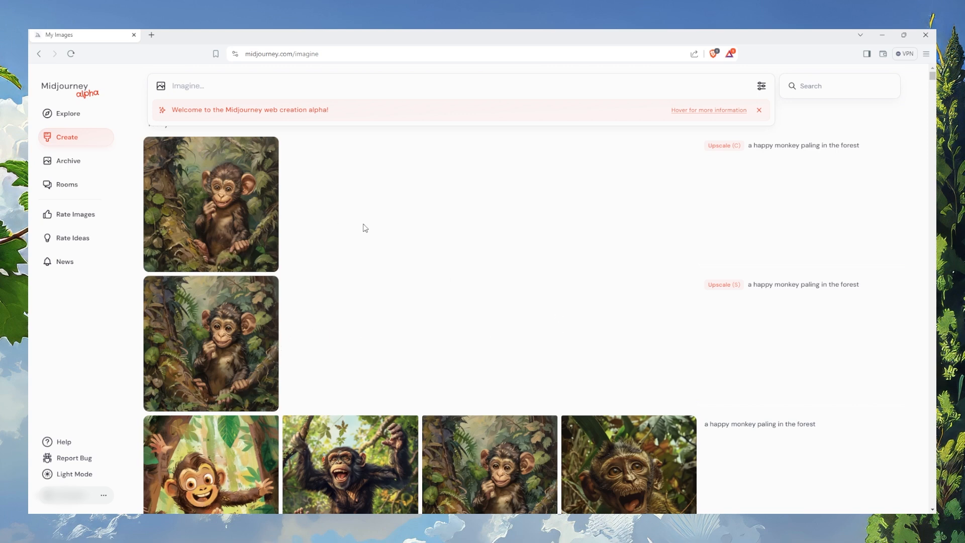
{"action": "mouse_move", "coordinate": [257, 299]}
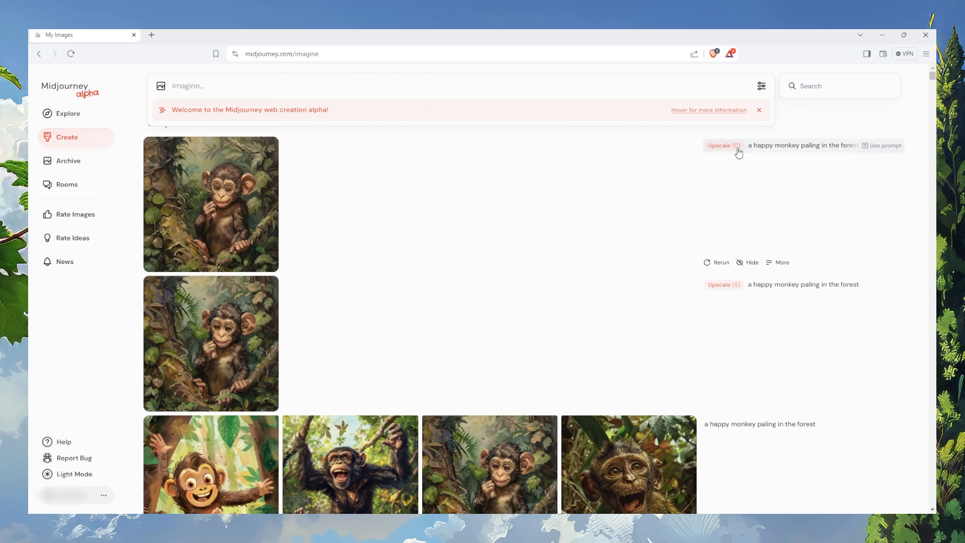
{"action": "left_click", "coordinate": [235, 324]}
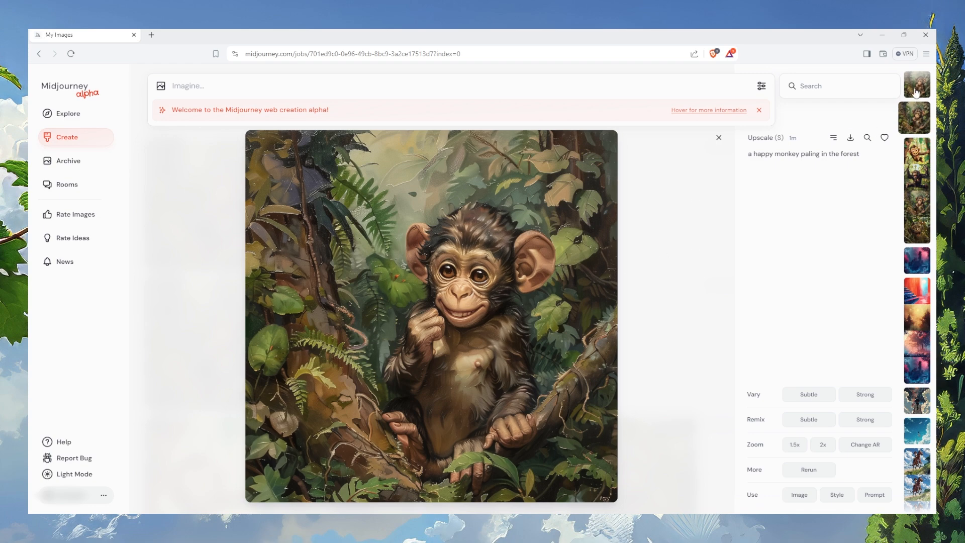
{"action": "left_click", "coordinate": [915, 90]}
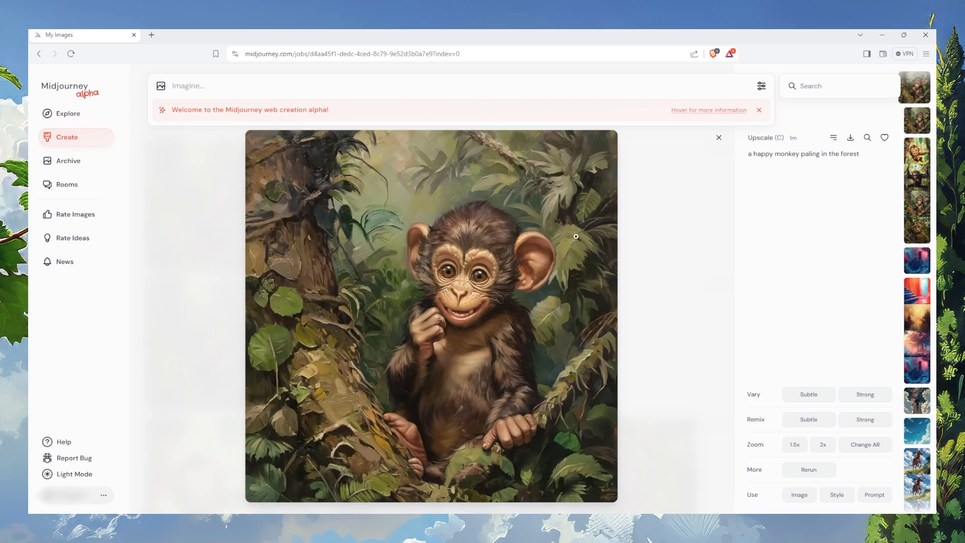
{"action": "left_click", "coordinate": [920, 211]}
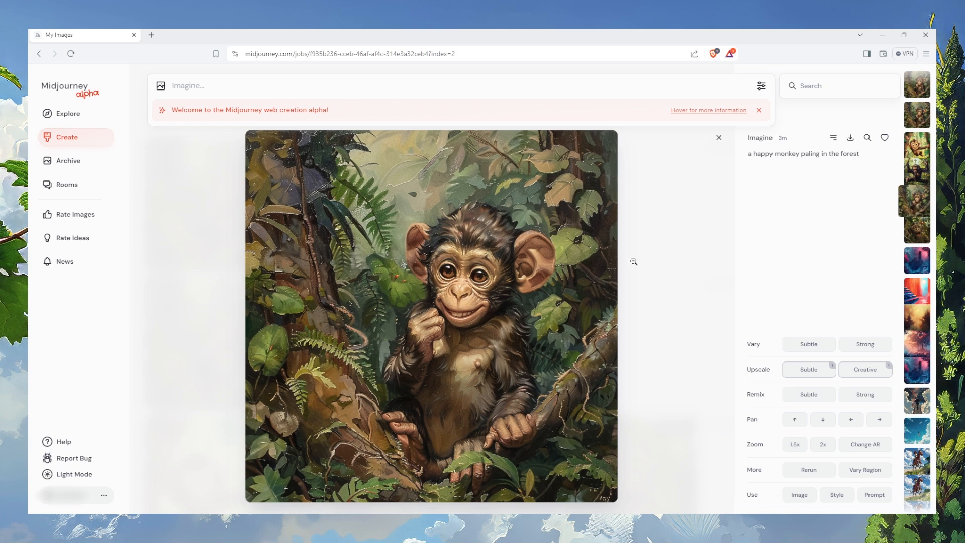
{"action": "left_click", "coordinate": [916, 115]}
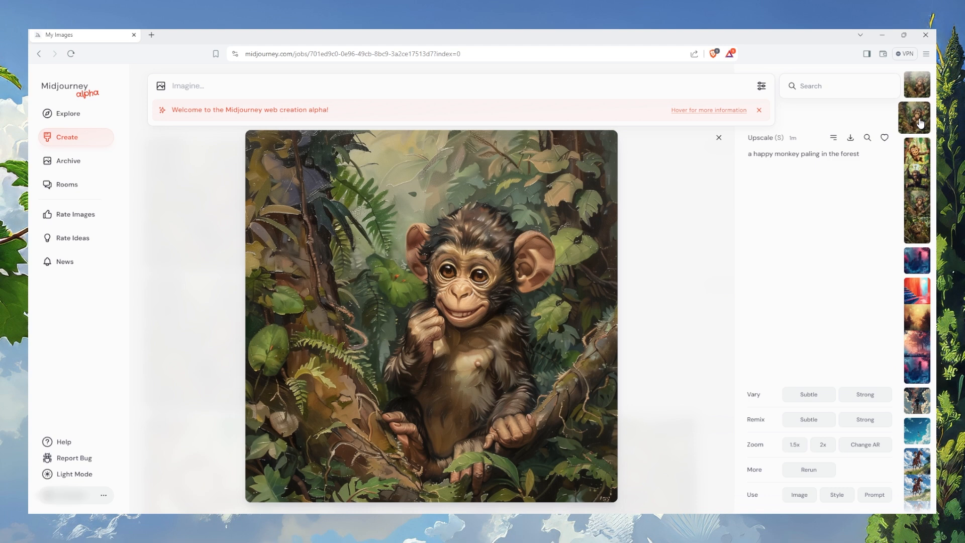
{"action": "left_click", "coordinate": [919, 204]}
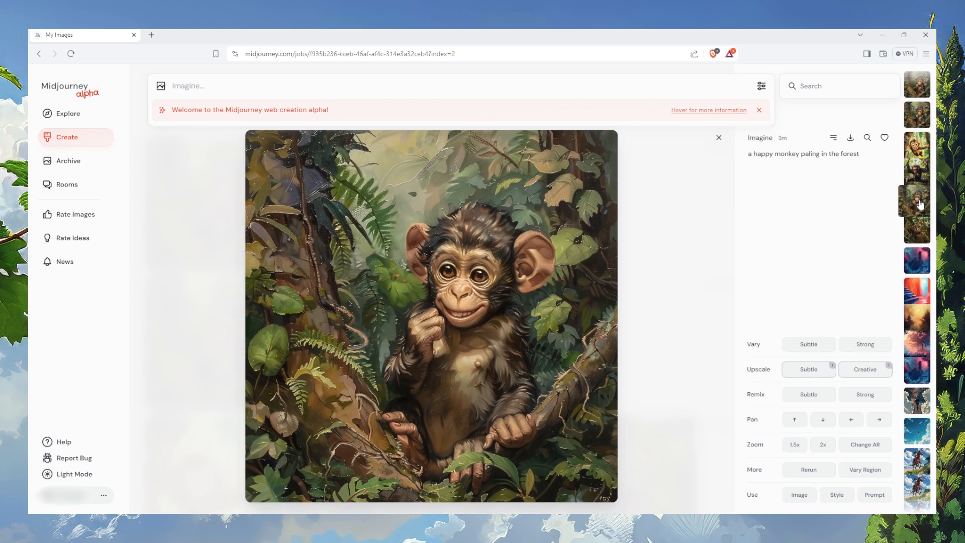
{"action": "left_click", "coordinate": [923, 125]}
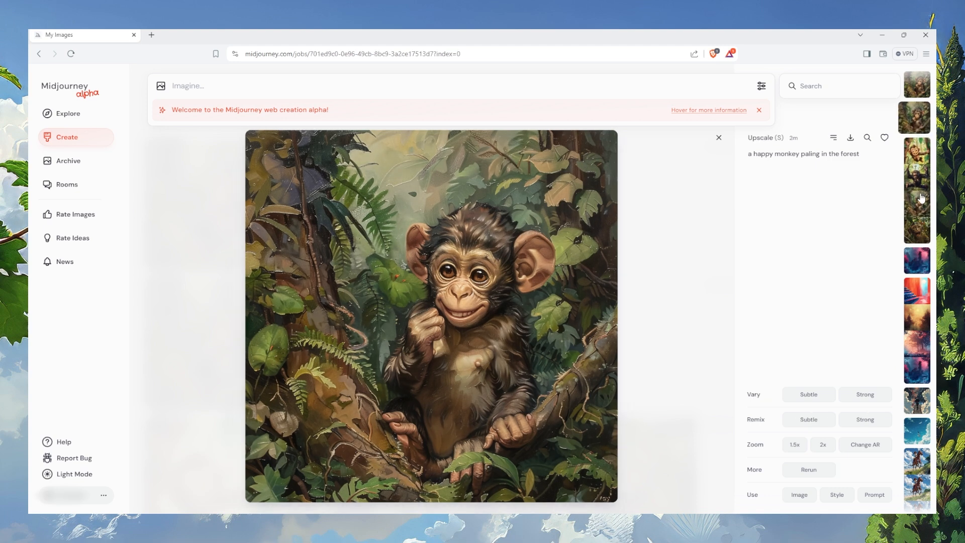
{"action": "left_click", "coordinate": [916, 213]}
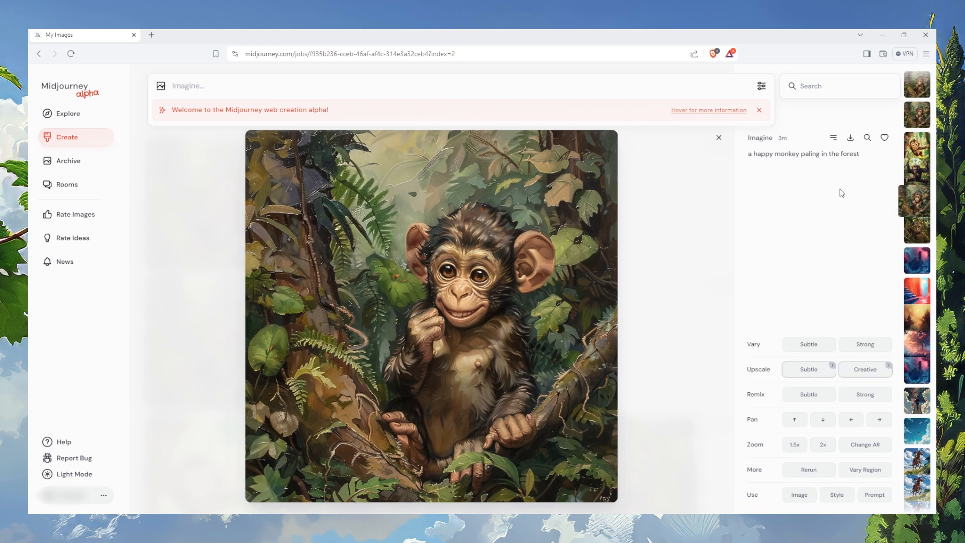
{"action": "key", "text": "Up"}
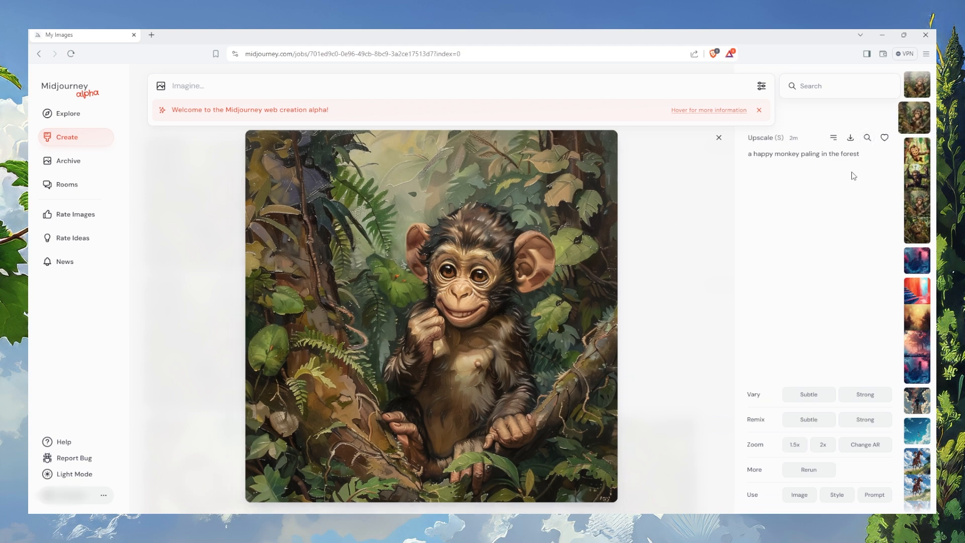
{"action": "left_click", "coordinate": [916, 93]}
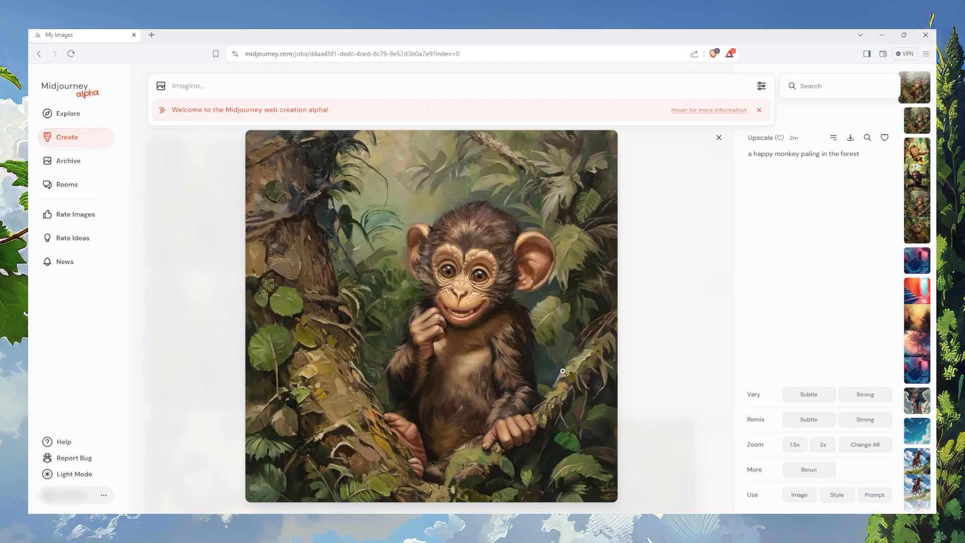
{"action": "left_click", "coordinate": [921, 125]}
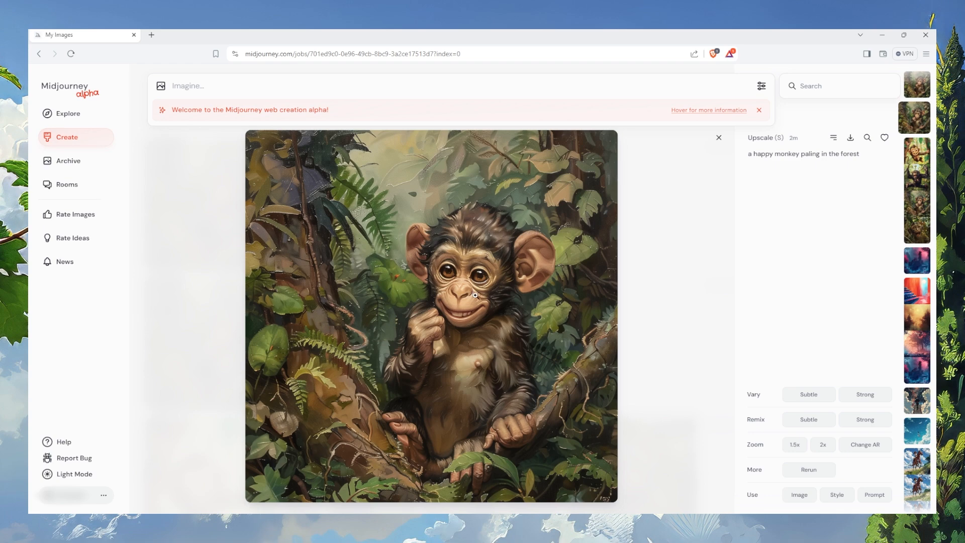
{"action": "left_click", "coordinate": [921, 93]}
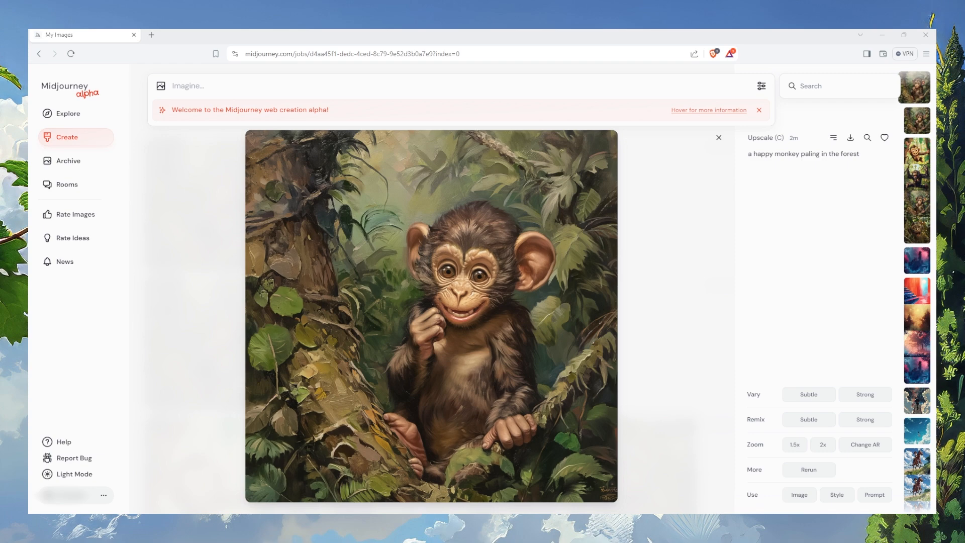
{"action": "key", "text": "Escape"}
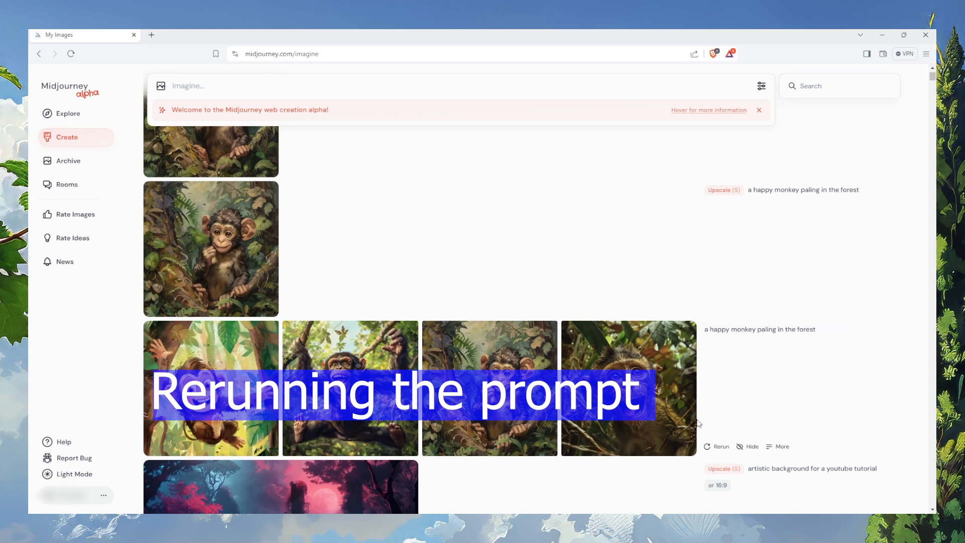
Rerun the four-image happy-monkey-in-the-forest job to start a fresh batch.
{"action": "mouse_move", "coordinate": [737, 390]}
{"action": "mouse_move", "coordinate": [706, 332]}
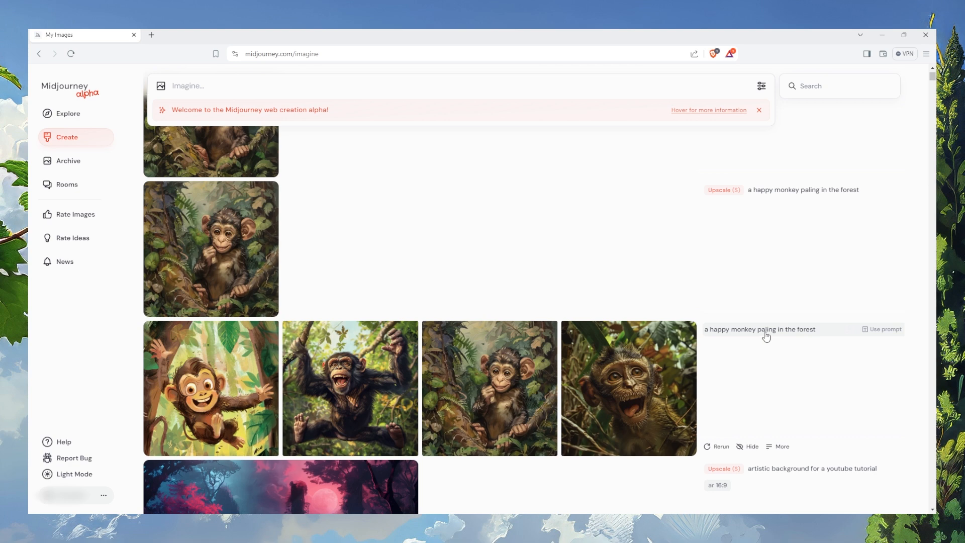
{"action": "mouse_move", "coordinate": [249, 403]}
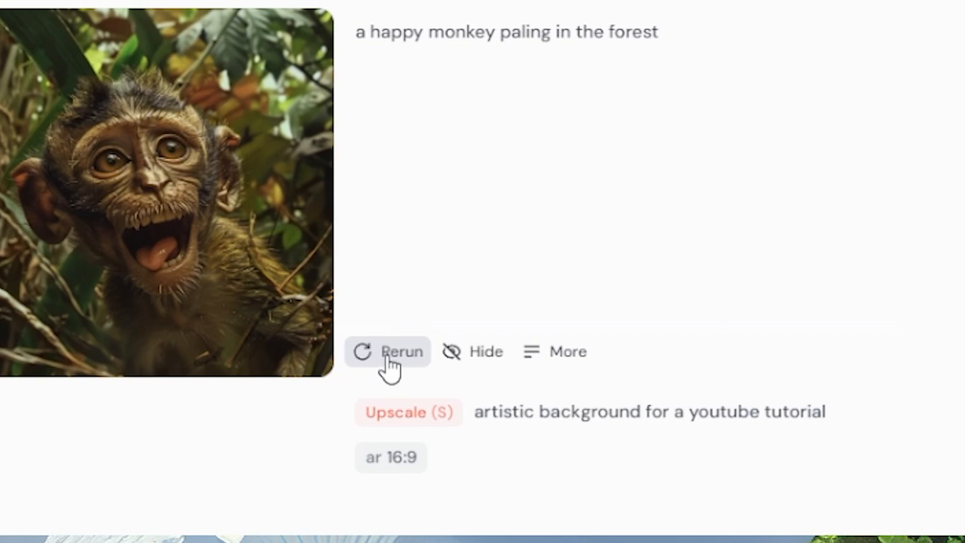
{"action": "left_click", "coordinate": [385, 349]}
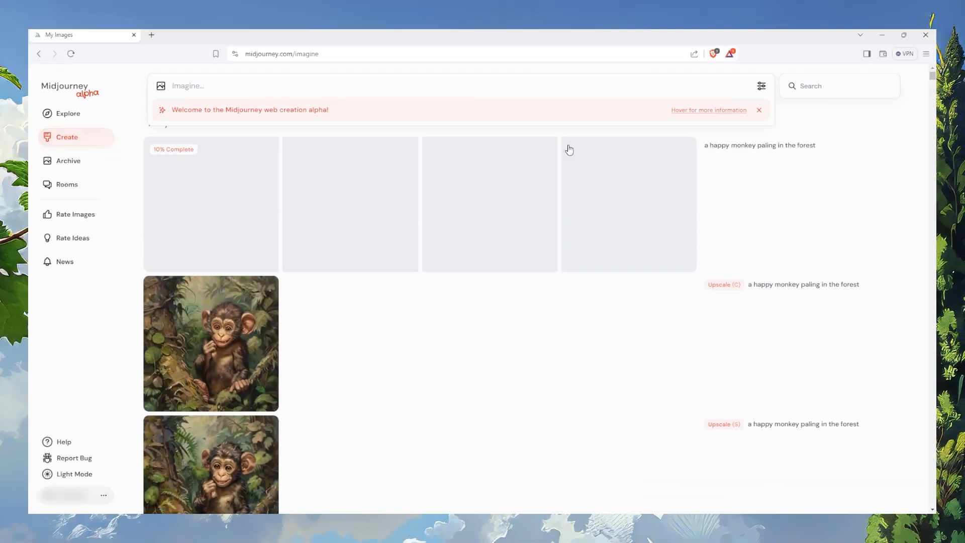
{"action": "mouse_move", "coordinate": [711, 156]}
{"action": "scroll", "coordinate": [696, 280], "scroll_direction": "down", "scroll_amount": 3}
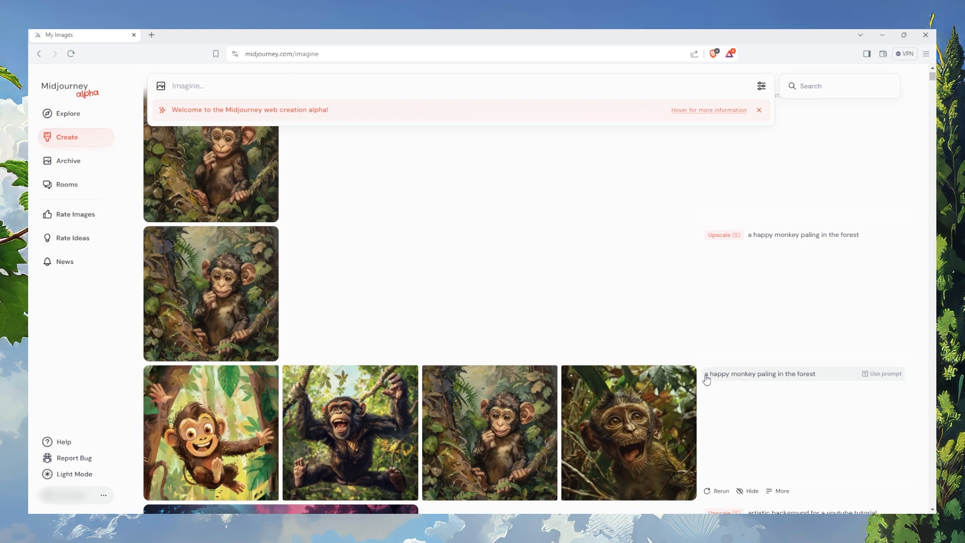
Submit the corrected prompt 'a happy monkey playing in the forest' from the Imagine bar.
{"action": "left_click", "coordinate": [351, 91]}
{"action": "type", "text": "happy"}
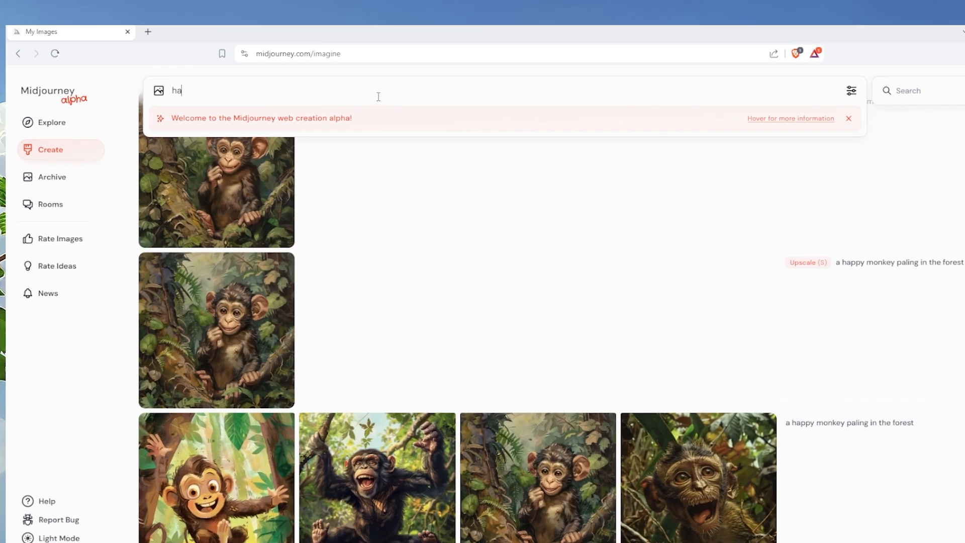
{"action": "key", "text": "Left"}
{"action": "key", "text": "Left"}
{"action": "key", "text": "Left"}
{"action": "key", "text": "Left"}
{"action": "key", "text": "Left"}
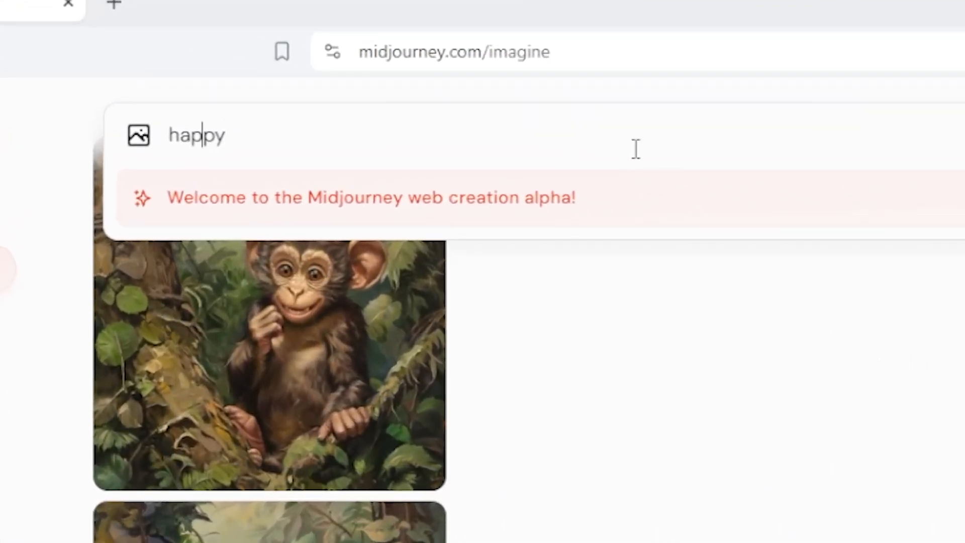
{"action": "type", "text": "a"}
{"action": "key", "text": "Right"}
{"action": "key", "text": "Right"}
{"action": "key", "text": "Right"}
{"action": "key", "text": "Right"}
{"action": "key", "text": "Right"}
{"action": "type", "text": "monkey"}
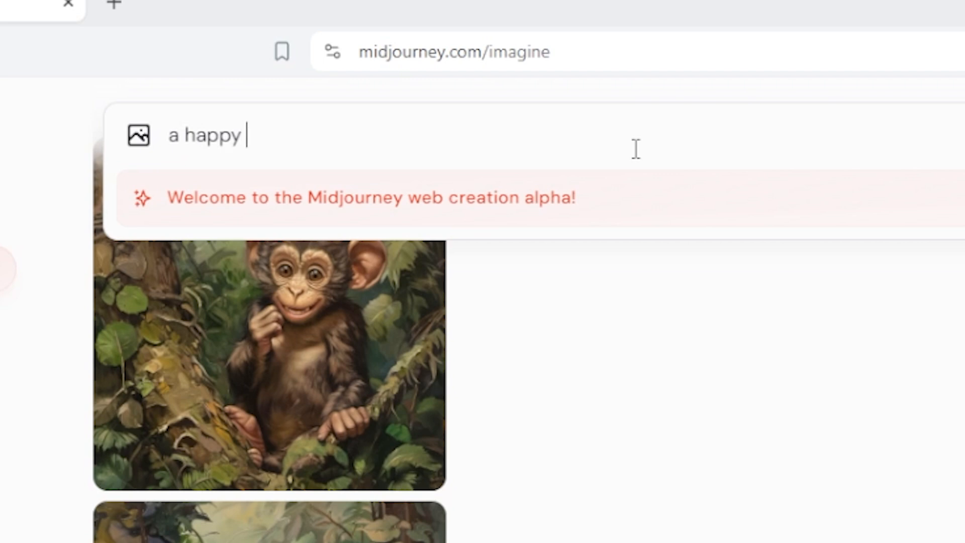
{"action": "type", "text": " p"}
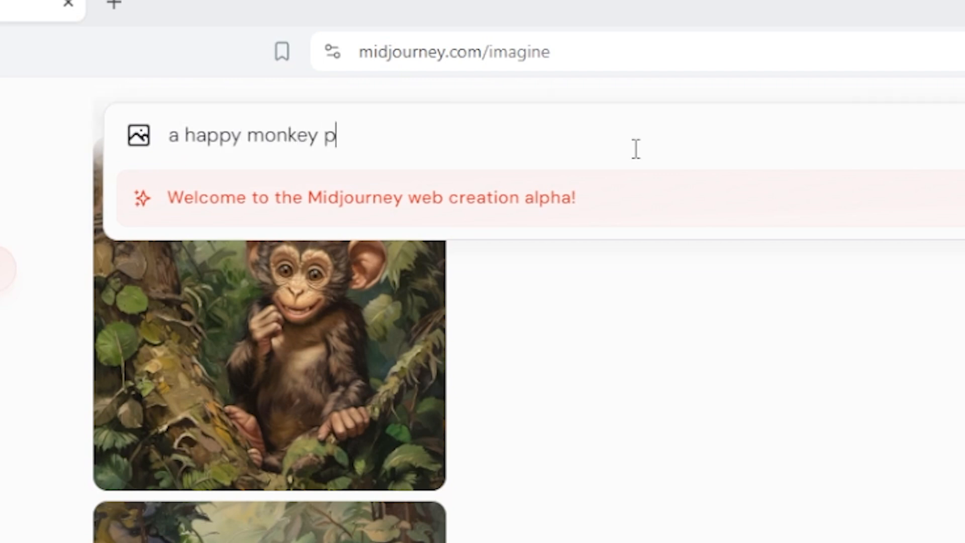
{"action": "type", "text": "laying "}
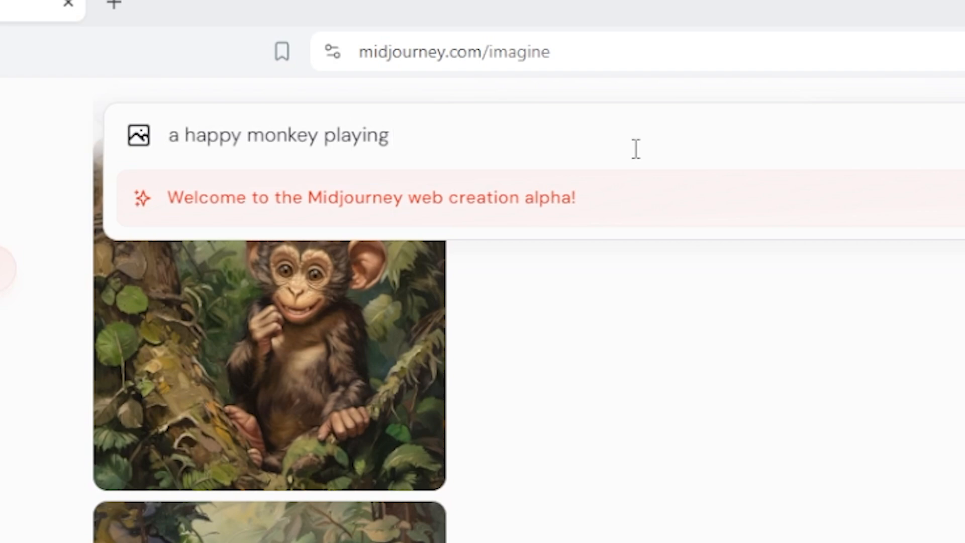
{"action": "type", "text": "in the forest"}
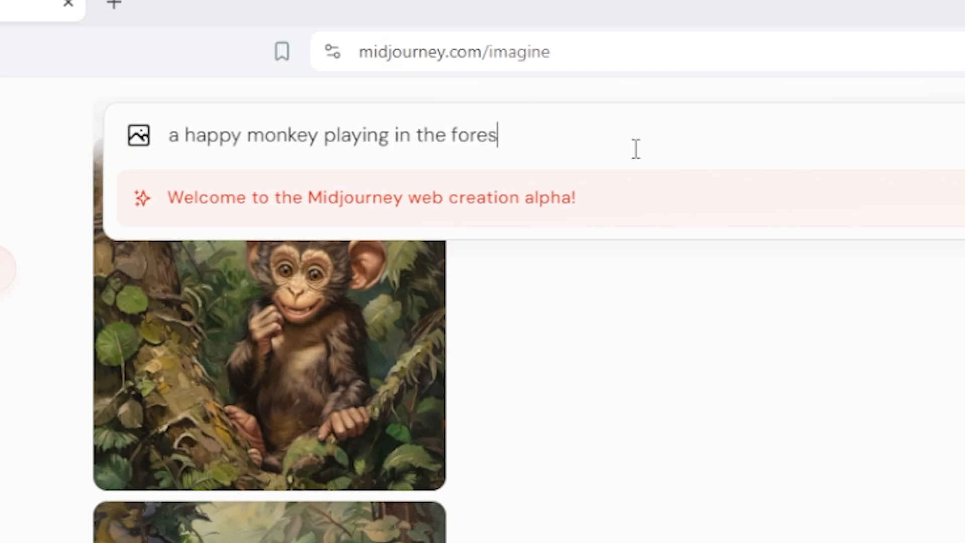
{"action": "key", "text": "Return"}
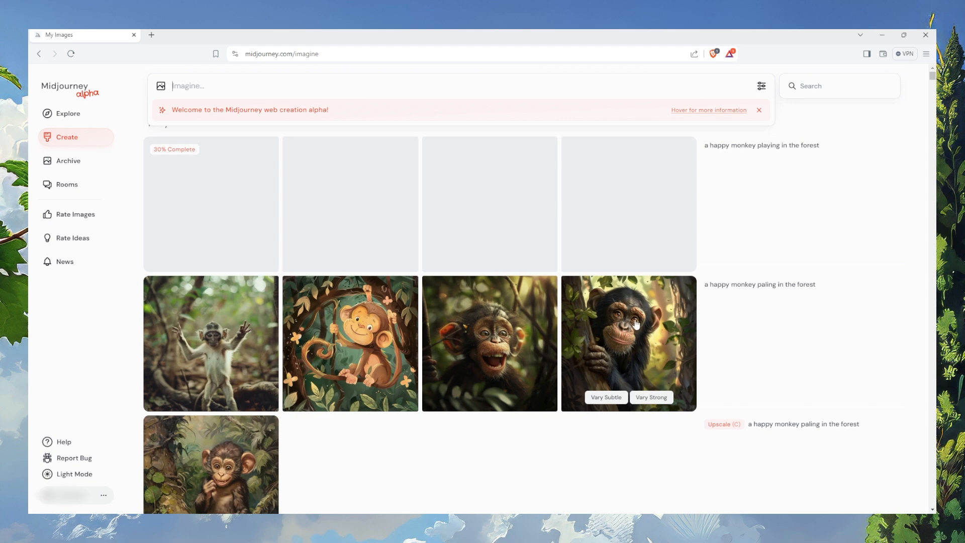
Open the second tile, the cartoon monkey hanging from a jungle vine, in the large view.
{"action": "scroll", "coordinate": [649, 338], "scroll_direction": "down", "scroll_amount": 1}
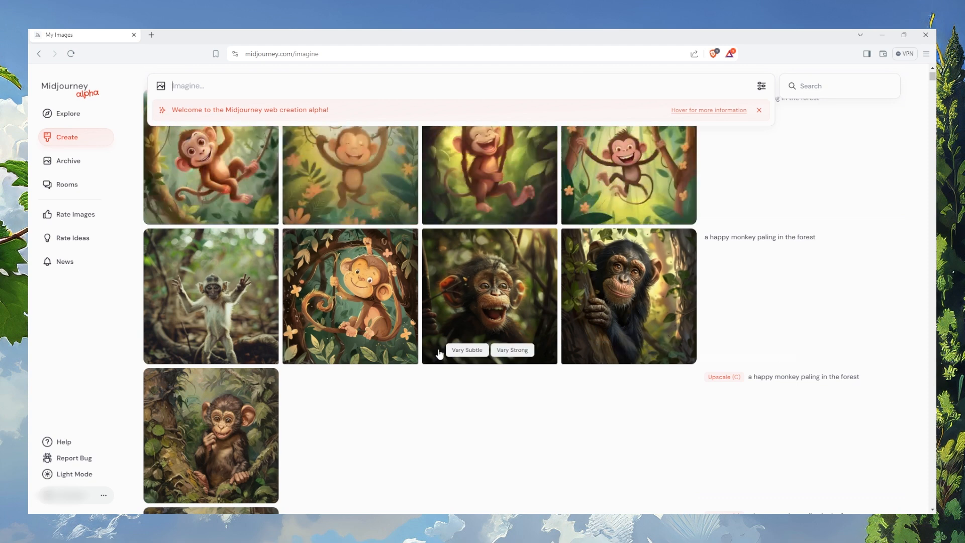
{"action": "scroll", "coordinate": [495, 320], "scroll_direction": "up", "scroll_amount": 1}
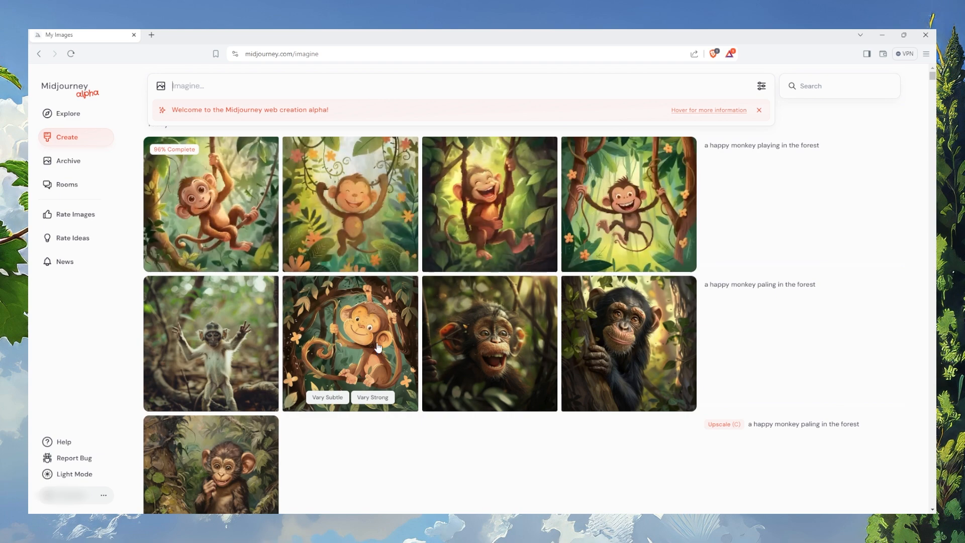
{"action": "left_click", "coordinate": [378, 346]}
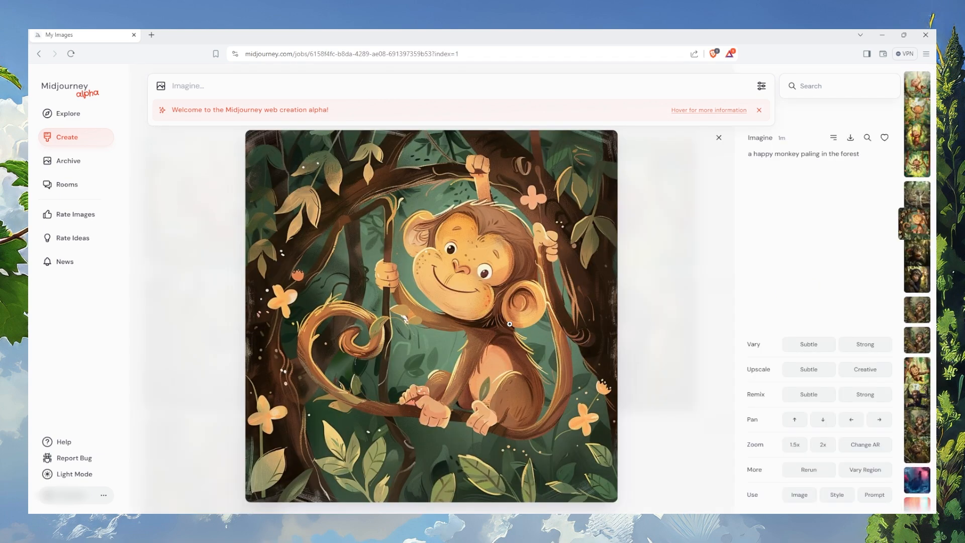
Look at the Copy options (Prompt, Job ID, Seed), dismiss them, and close the cartoon monkey view.
{"action": "left_click", "coordinate": [833, 139]}
{"action": "mouse_move", "coordinate": [812, 161]}
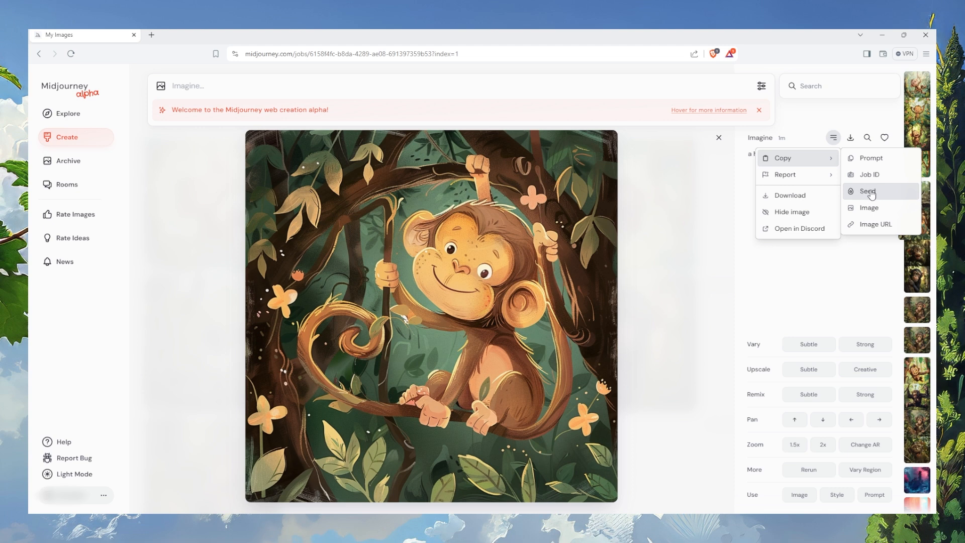
{"action": "left_click", "coordinate": [658, 229]}
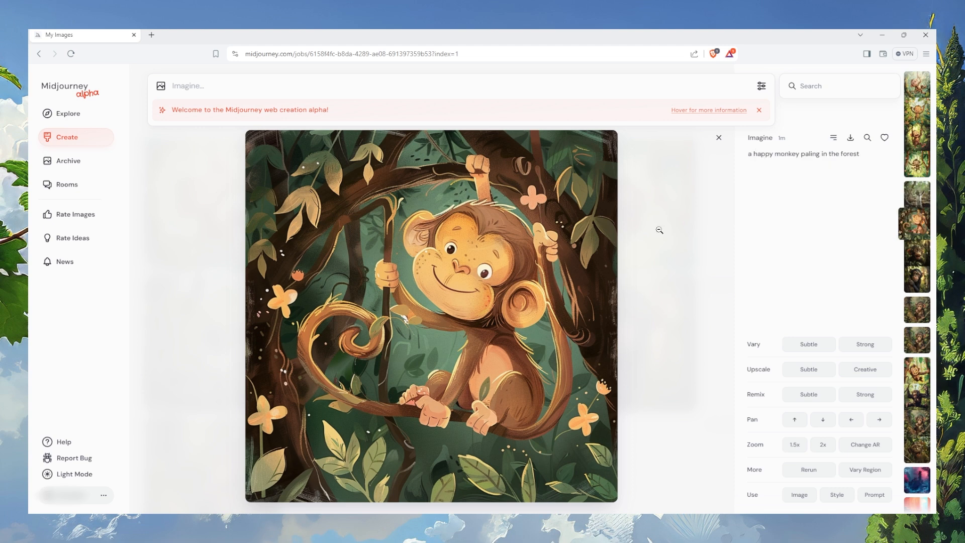
{"action": "left_click", "coordinate": [718, 138]}
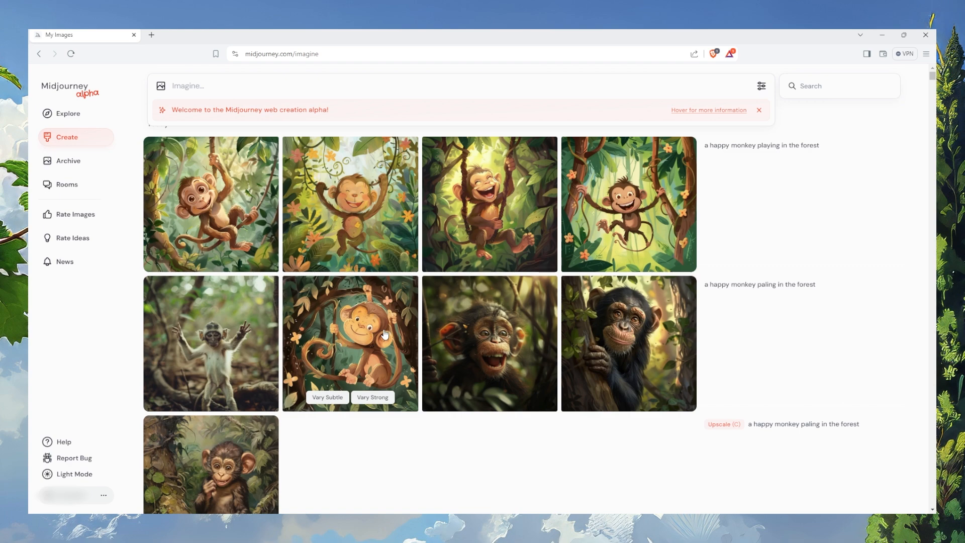
Queue Upscale Subtle on the vine-swinging cartoon monkey, then reopen that image.
{"action": "left_click", "coordinate": [391, 308]}
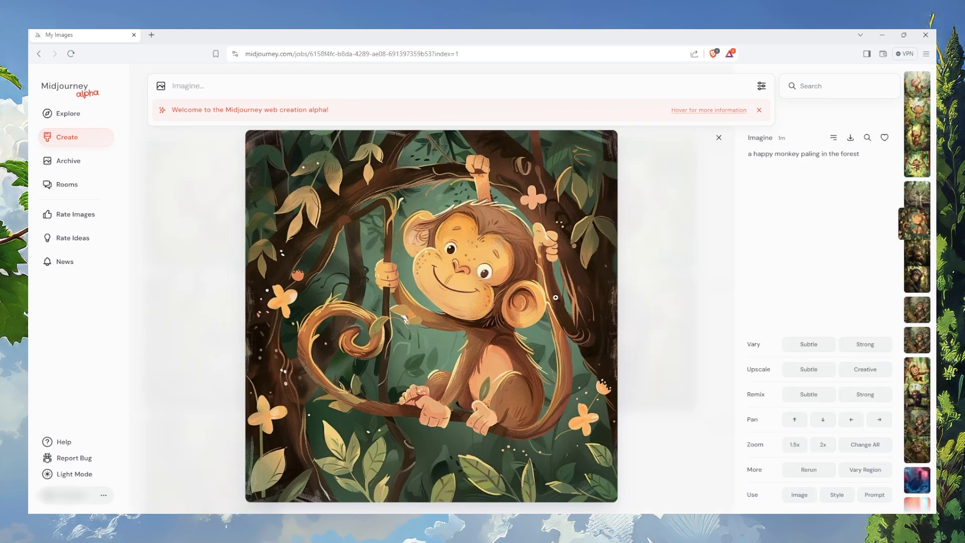
{"action": "left_click", "coordinate": [817, 370]}
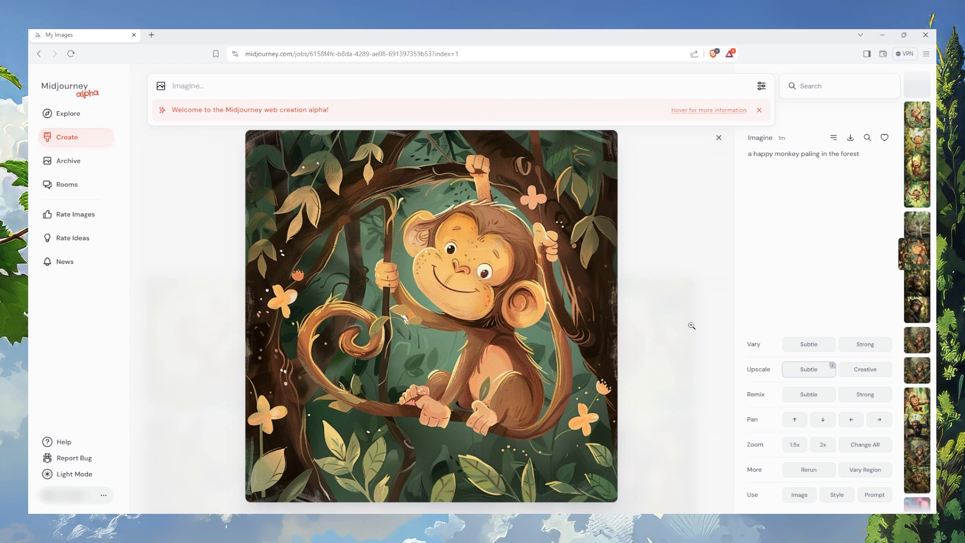
{"action": "left_click", "coordinate": [691, 325]}
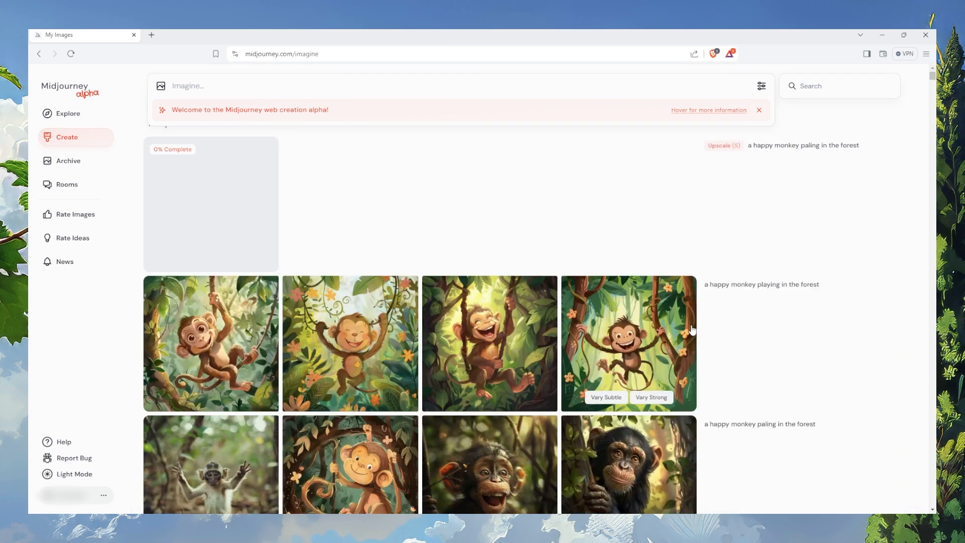
{"action": "scroll", "coordinate": [673, 334], "scroll_direction": "down", "scroll_amount": 2}
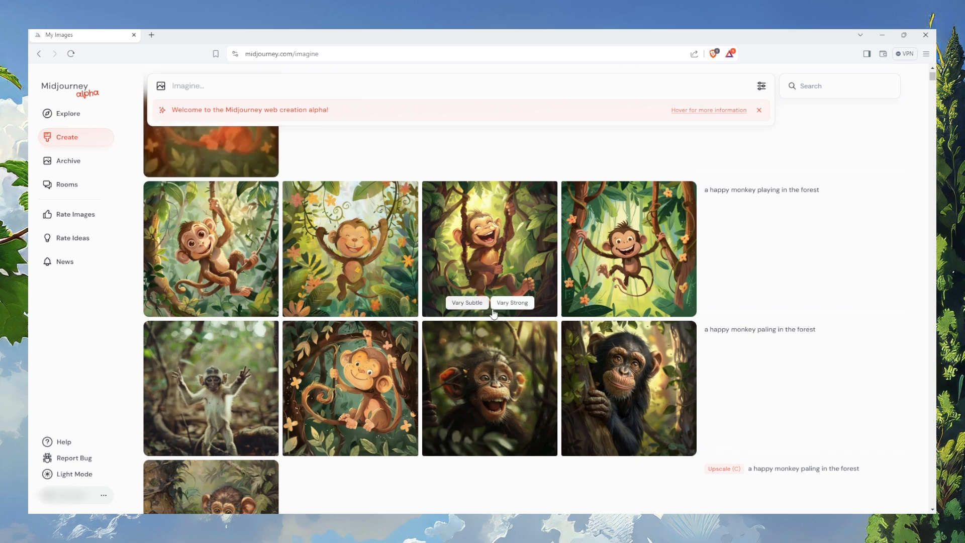
{"action": "left_click", "coordinate": [353, 377]}
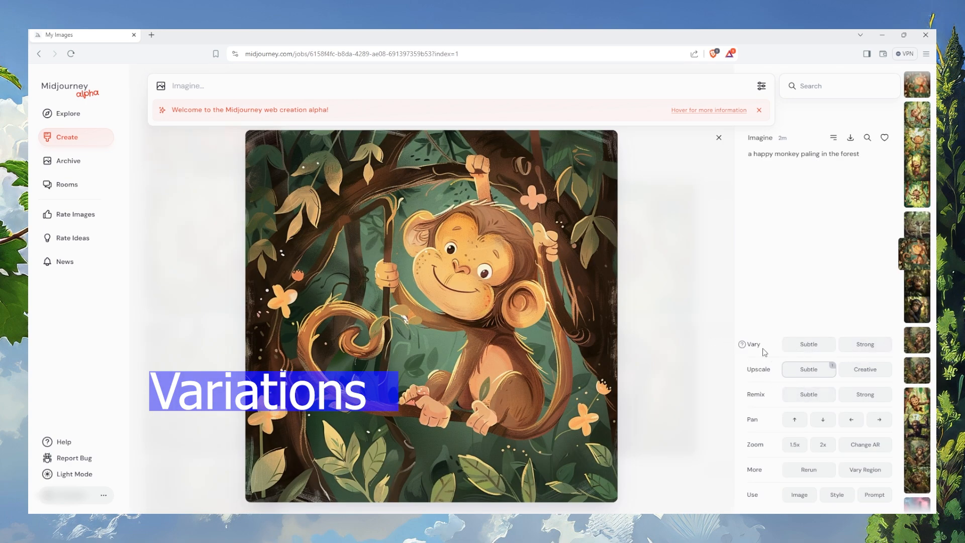
Queue Vary Subtle and Vary Strong jobs for the cartoon monkey image.
{"action": "mouse_move", "coordinate": [753, 349]}
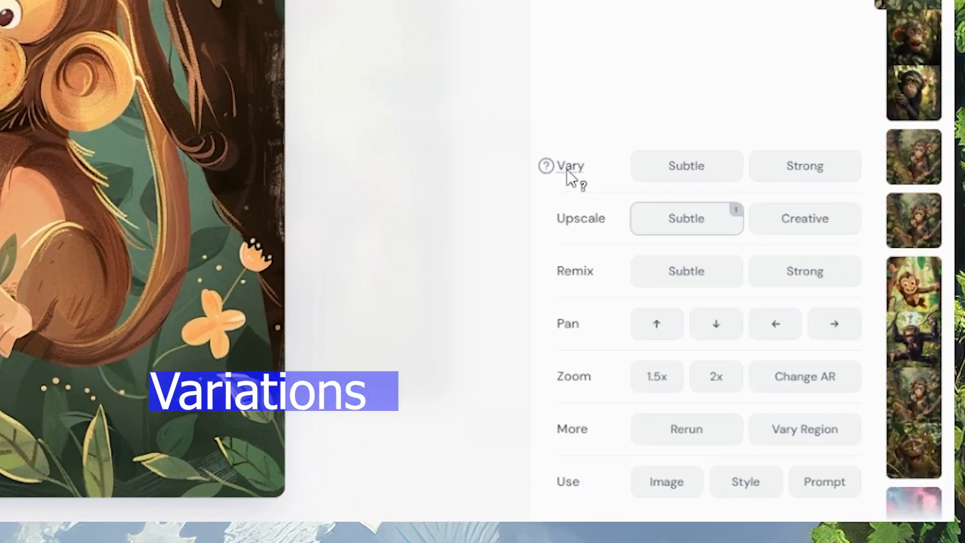
{"action": "mouse_move", "coordinate": [751, 345]}
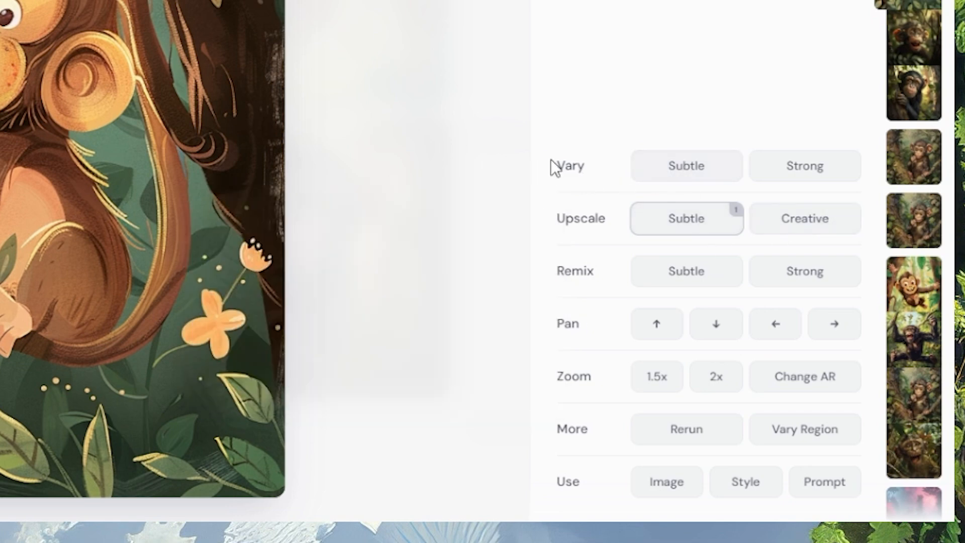
{"action": "left_click", "coordinate": [662, 171]}
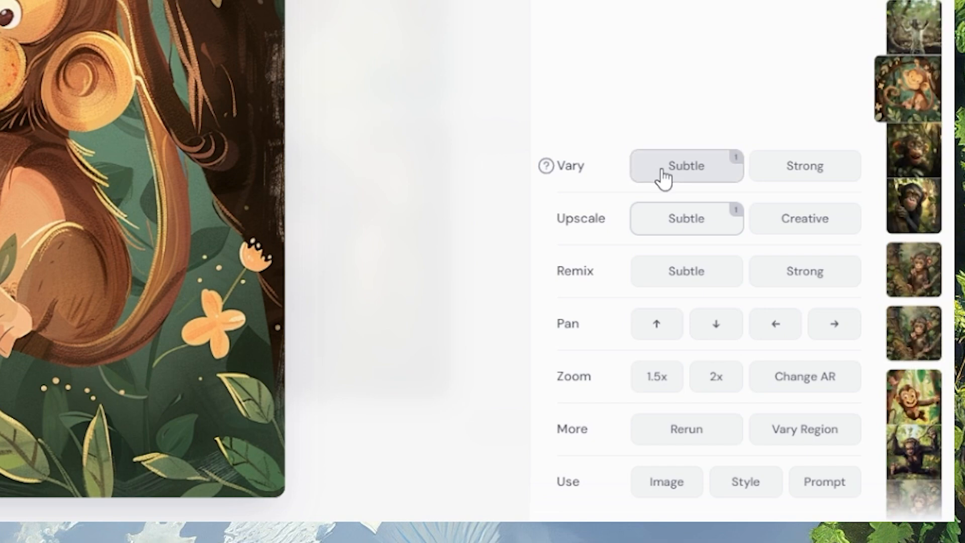
{"action": "left_click", "coordinate": [790, 176]}
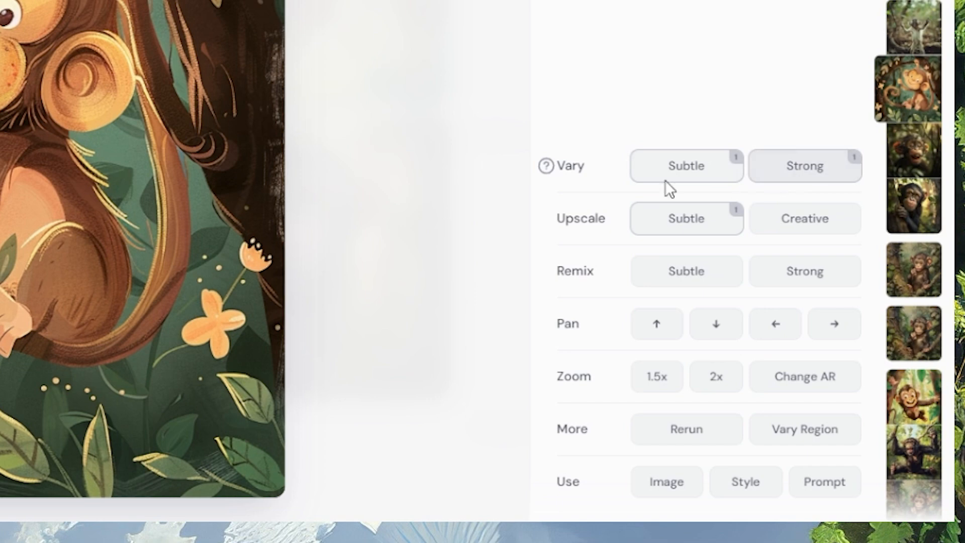
{"action": "mouse_move", "coordinate": [565, 171]}
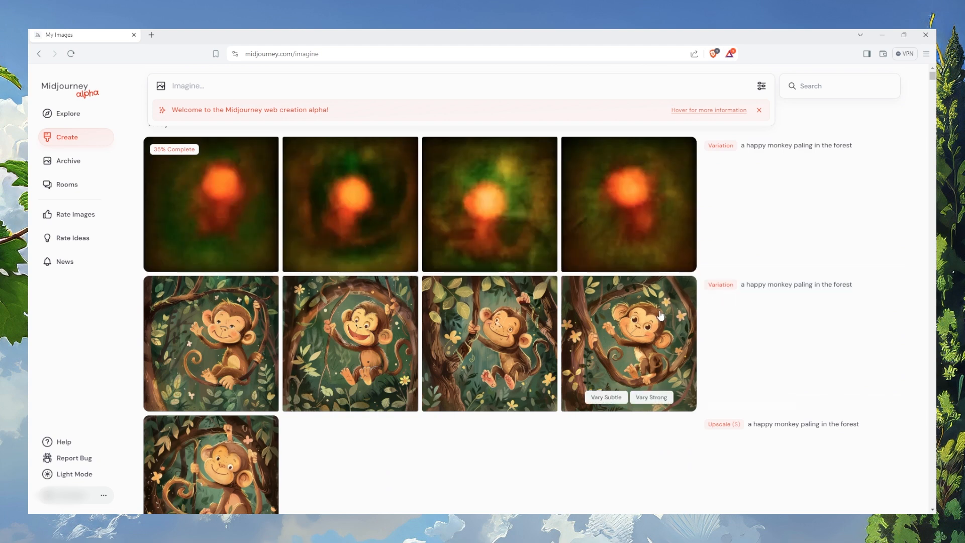
{"action": "left_click", "coordinate": [626, 325]}
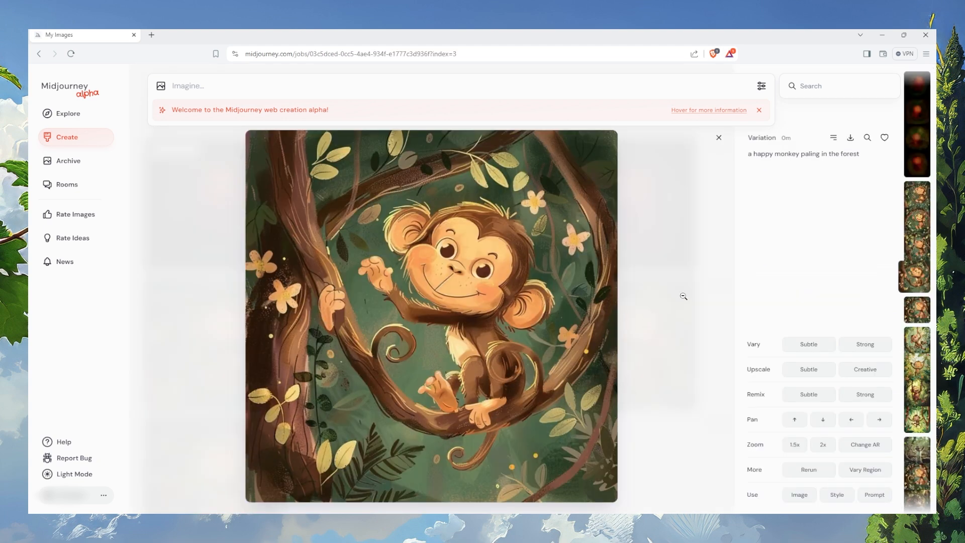
{"action": "left_click", "coordinate": [709, 309]}
{"action": "scroll", "coordinate": [452, 336], "scroll_direction": "down", "scroll_amount": 2}
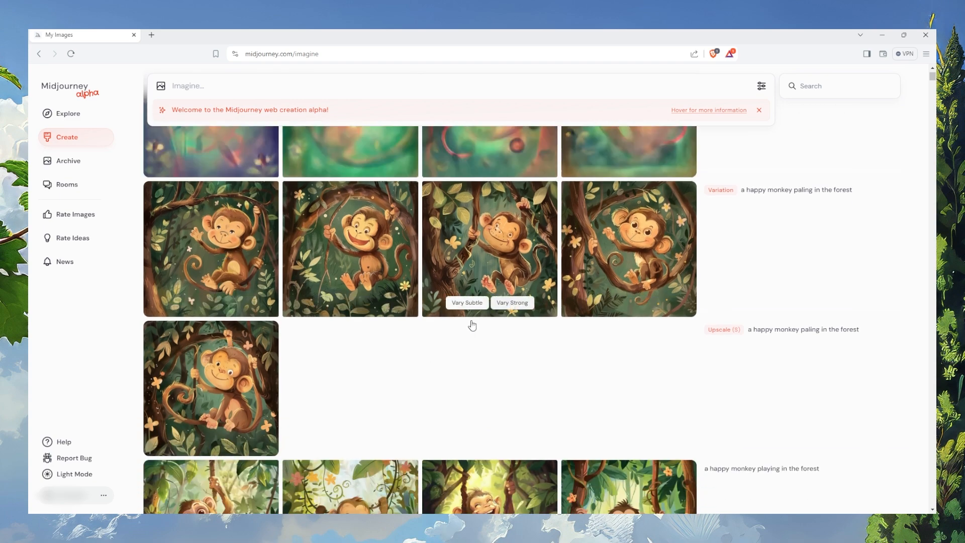
{"action": "scroll", "coordinate": [473, 326], "scroll_direction": "down", "scroll_amount": 3}
{"action": "scroll", "coordinate": [242, 382], "scroll_direction": "down", "scroll_amount": 2}
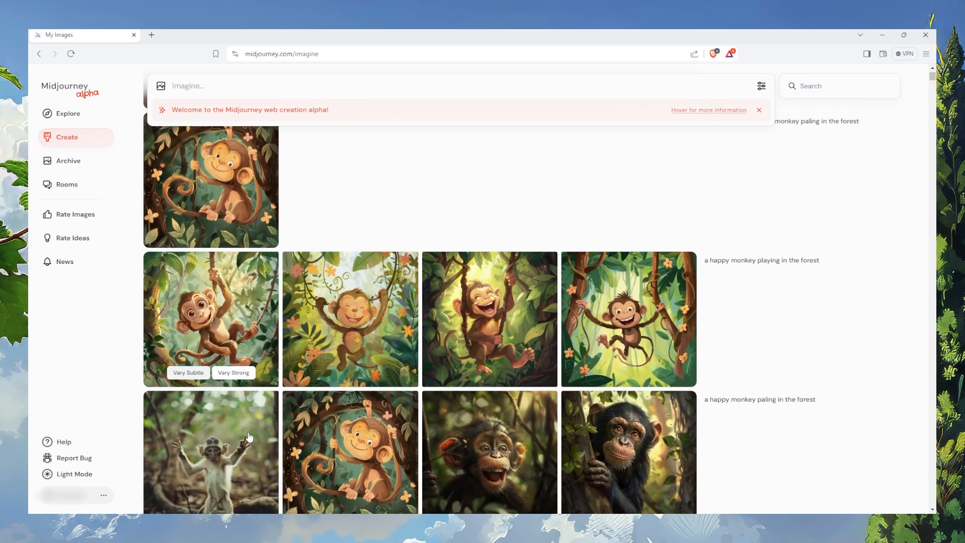
{"action": "scroll", "coordinate": [422, 365], "scroll_direction": "up", "scroll_amount": 4}
{"action": "scroll", "coordinate": [257, 420], "scroll_direction": "up", "scroll_amount": 2}
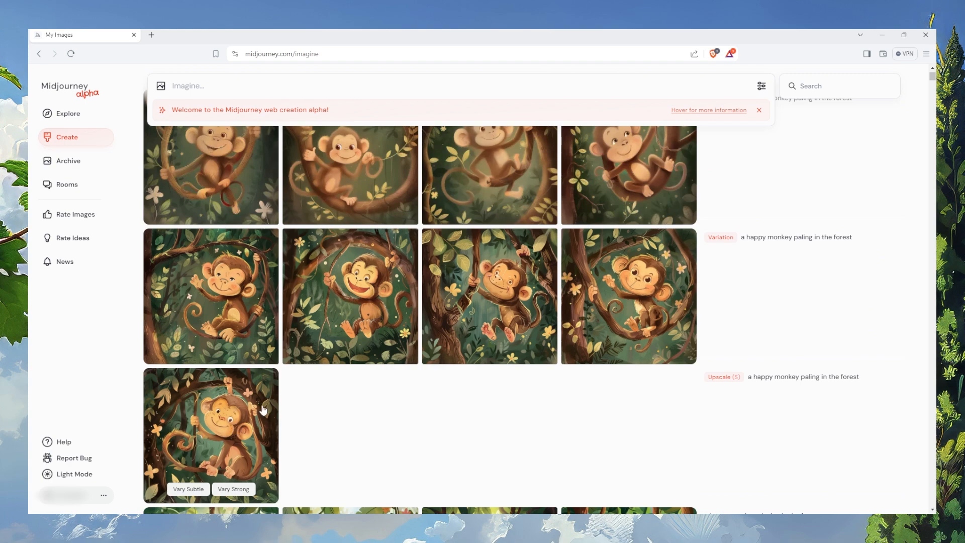
{"action": "left_click", "coordinate": [211, 409]}
{"action": "left_click", "coordinate": [676, 231]}
{"action": "scroll", "coordinate": [352, 331], "scroll_direction": "up", "scroll_amount": 1}
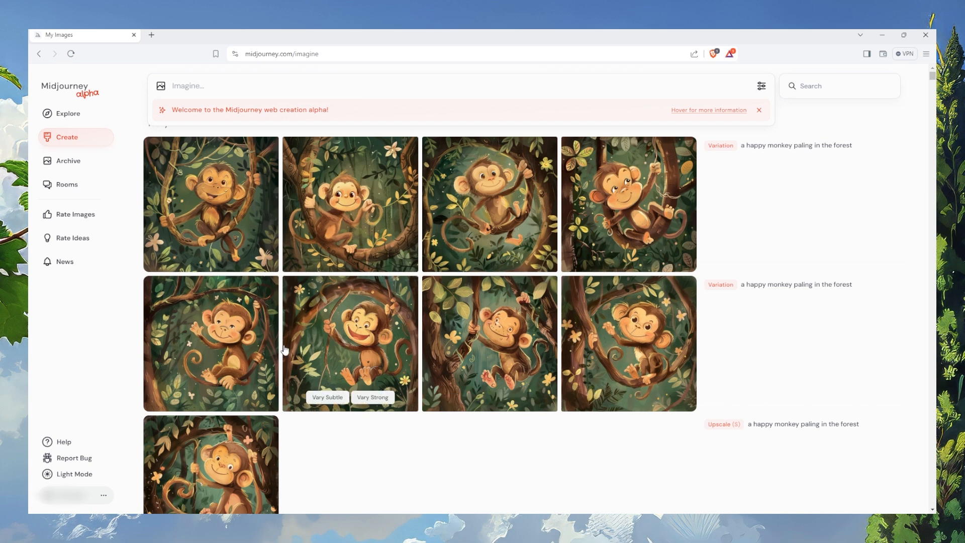
{"action": "scroll", "coordinate": [250, 460], "scroll_direction": "down", "scroll_amount": 1}
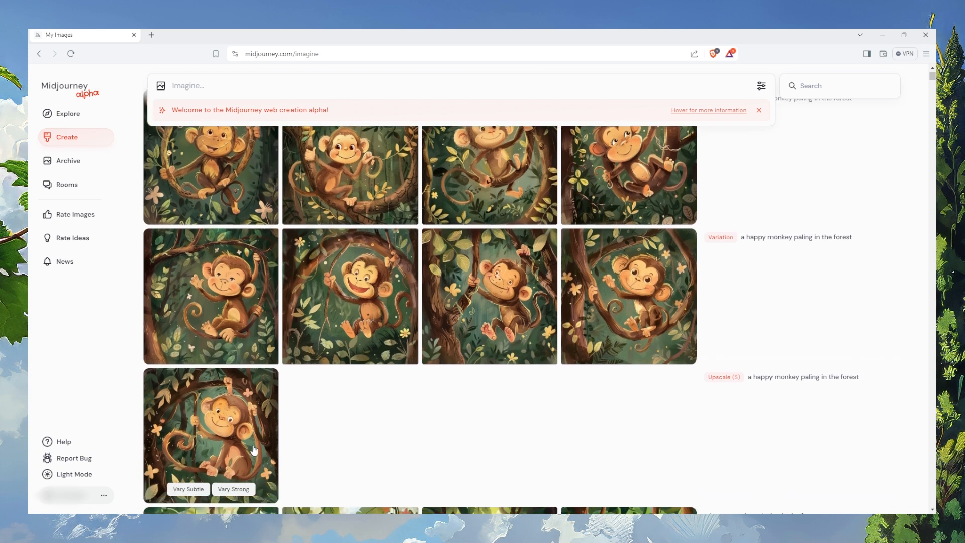
{"action": "scroll", "coordinate": [508, 309], "scroll_direction": "up", "scroll_amount": 1}
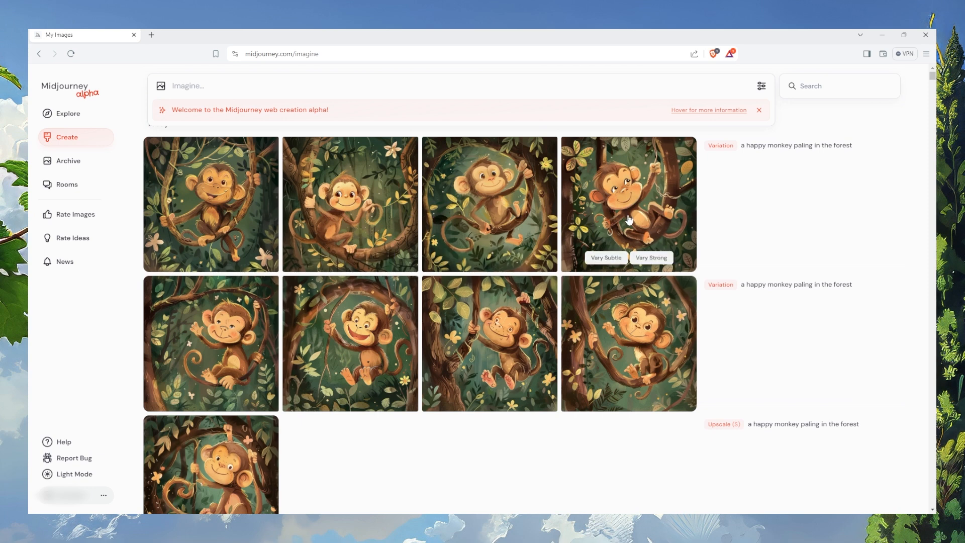
{"action": "scroll", "coordinate": [628, 324], "scroll_direction": "down", "scroll_amount": 1}
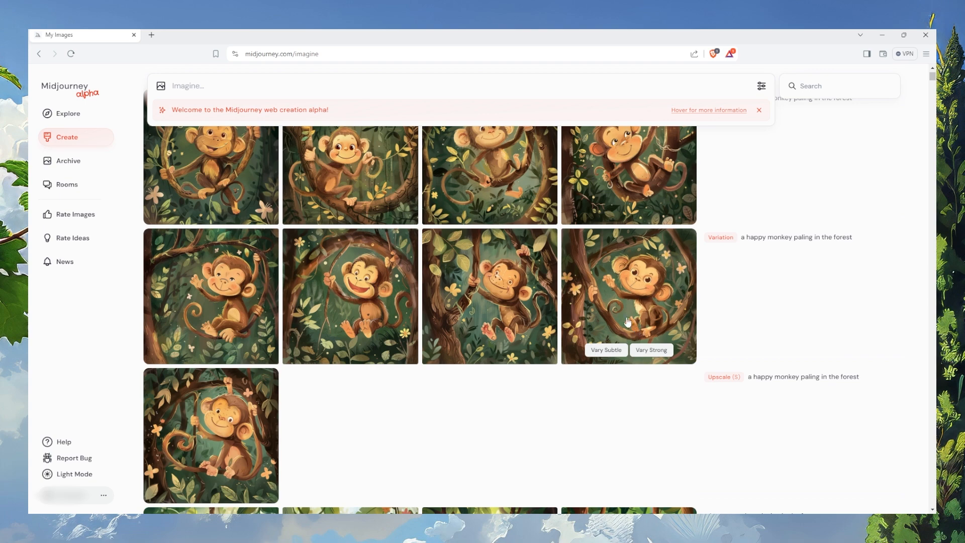
{"action": "left_click", "coordinate": [252, 427]}
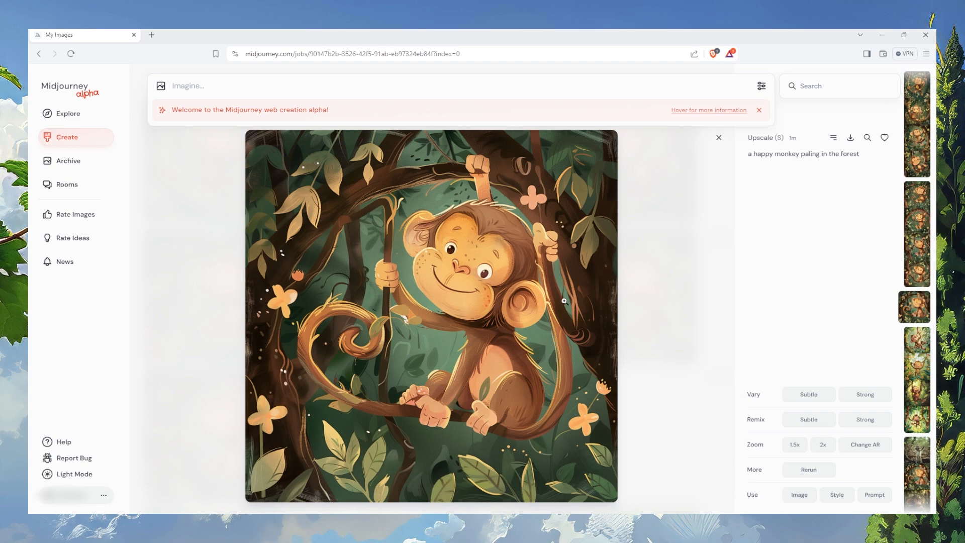
{"action": "left_click", "coordinate": [659, 257]}
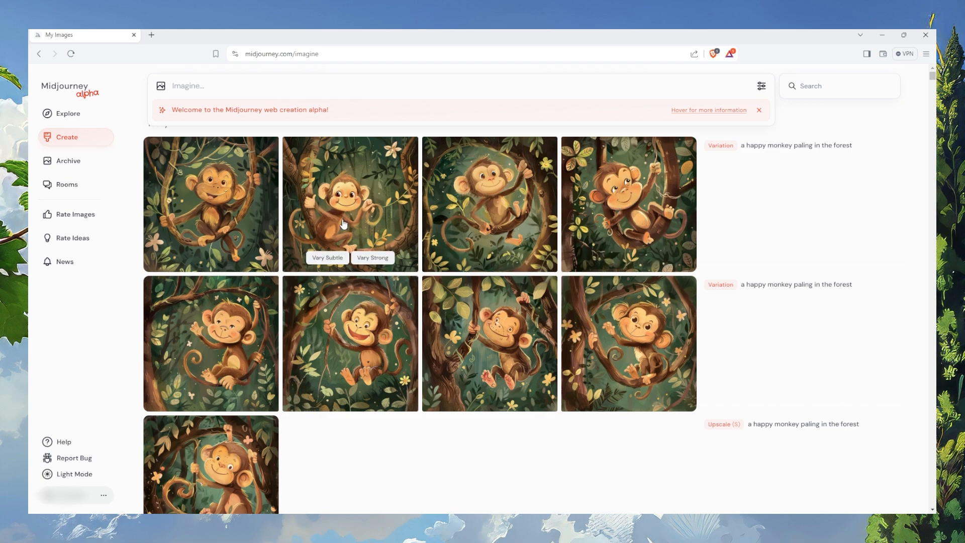
{"action": "left_click", "coordinate": [413, 212]}
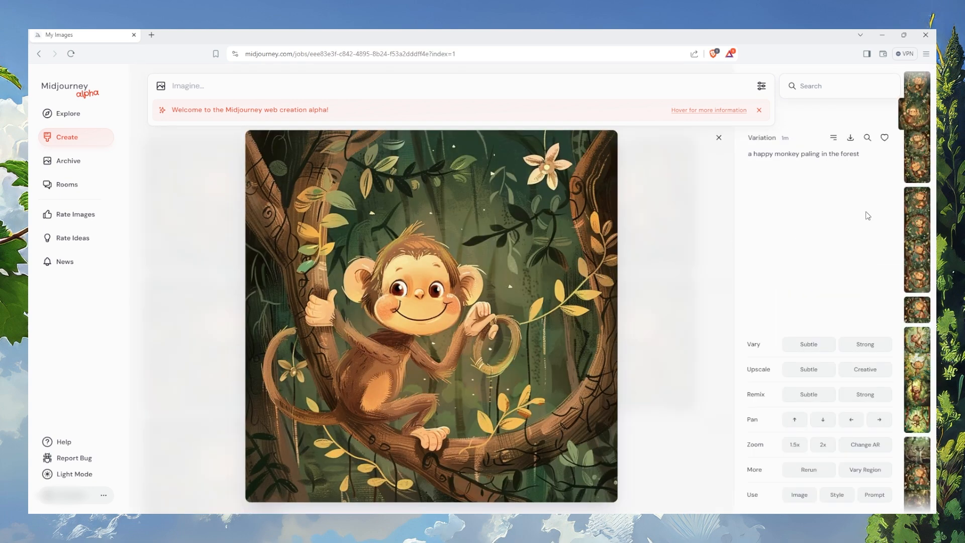
{"action": "left_click", "coordinate": [667, 238]}
{"action": "left_click", "coordinate": [251, 466]}
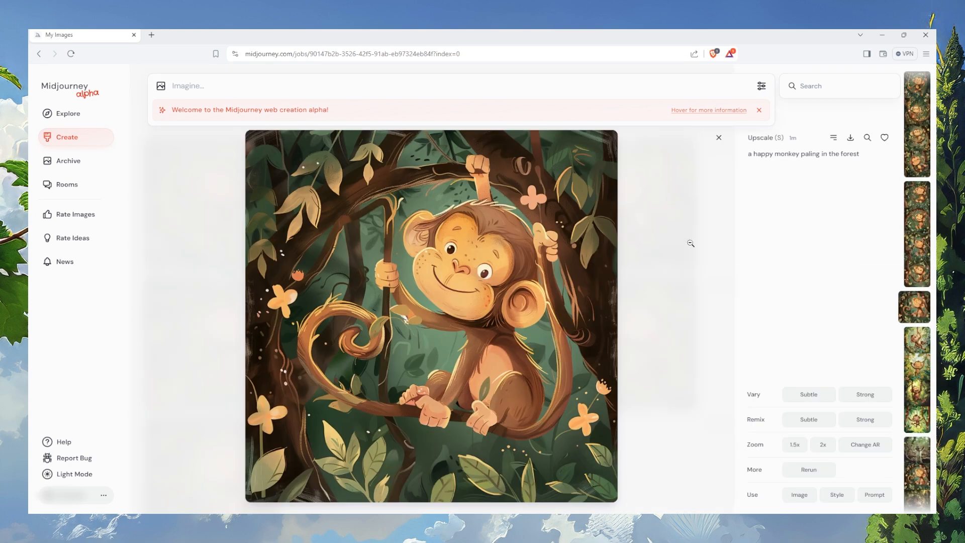
{"action": "left_click", "coordinate": [688, 240]}
{"action": "left_click", "coordinate": [535, 215]}
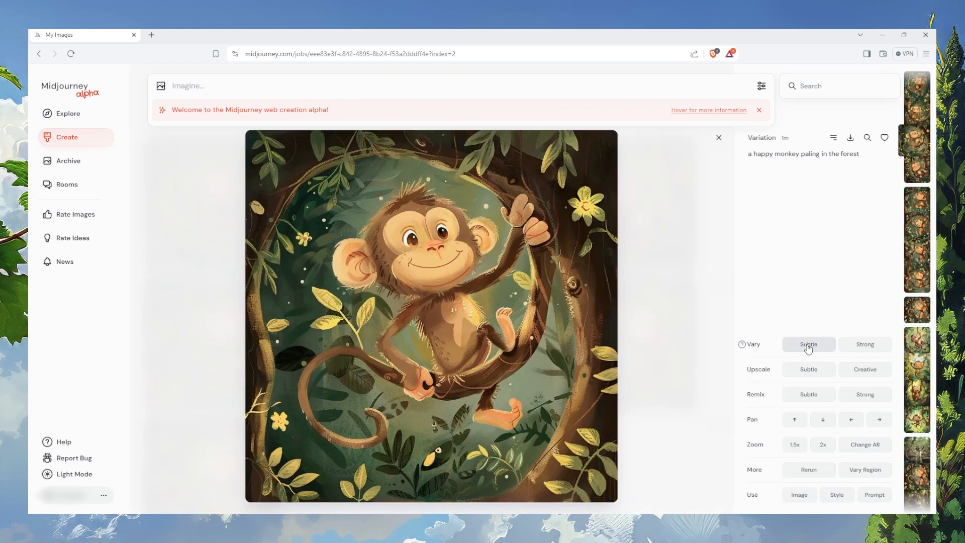
{"action": "left_click", "coordinate": [682, 309]}
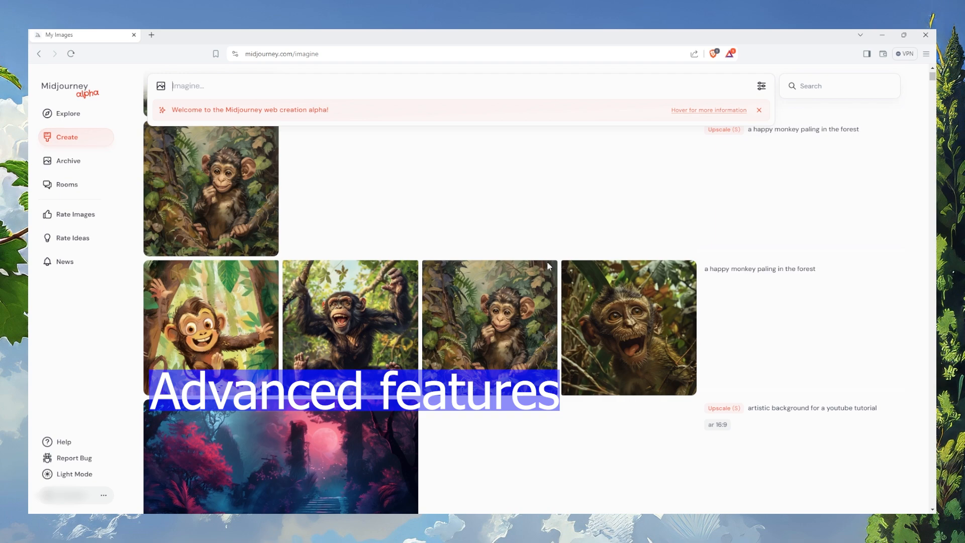
{"action": "scroll", "coordinate": [509, 372], "scroll_direction": "down", "scroll_amount": 1}
{"action": "scroll", "coordinate": [499, 321], "scroll_direction": "up", "scroll_amount": 1}
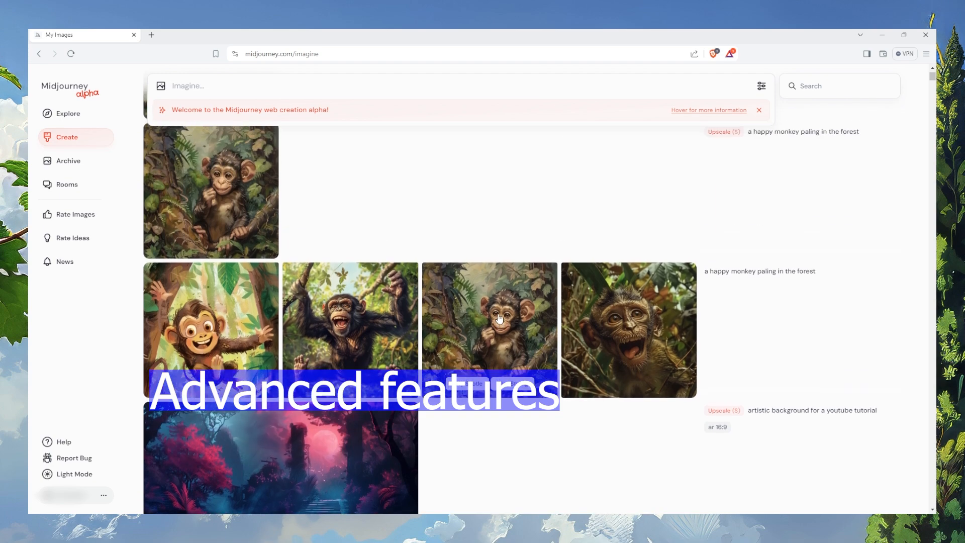
{"action": "left_click", "coordinate": [498, 320]}
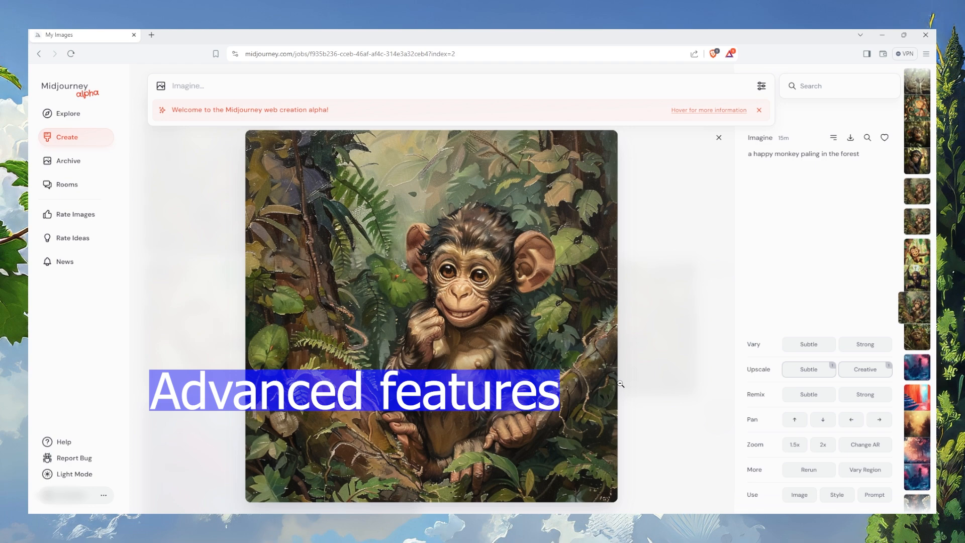
{"action": "left_click", "coordinate": [670, 271]}
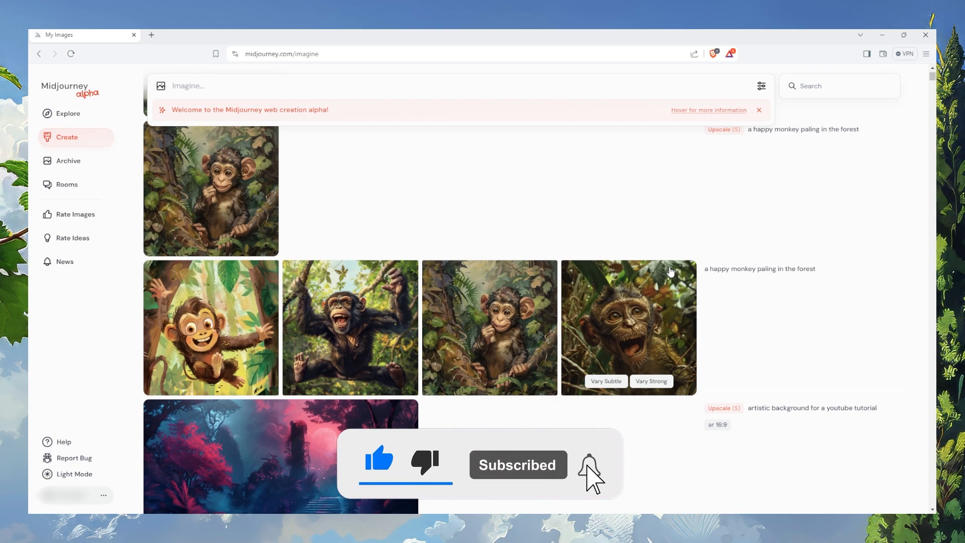
{"action": "left_click", "coordinate": [502, 87]}
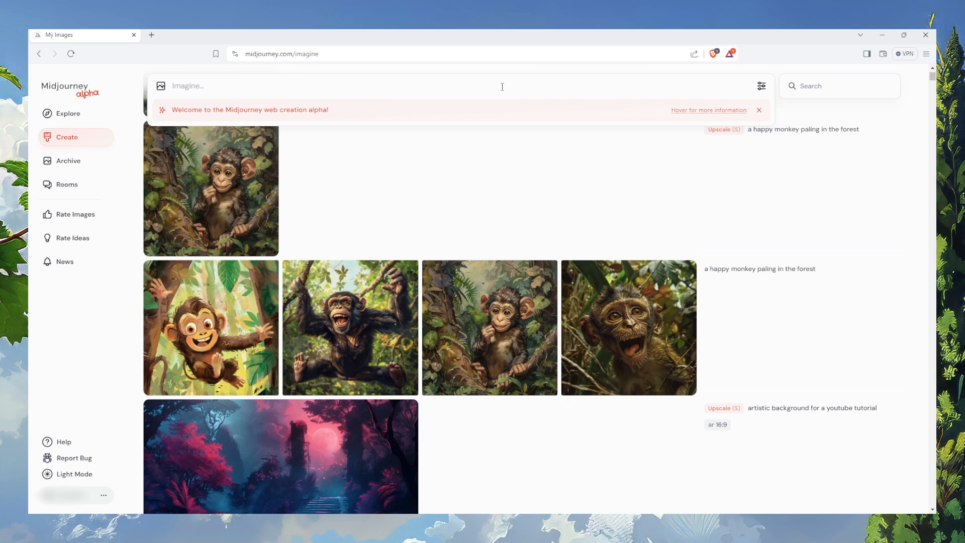
{"action": "left_click", "coordinate": [762, 88]}
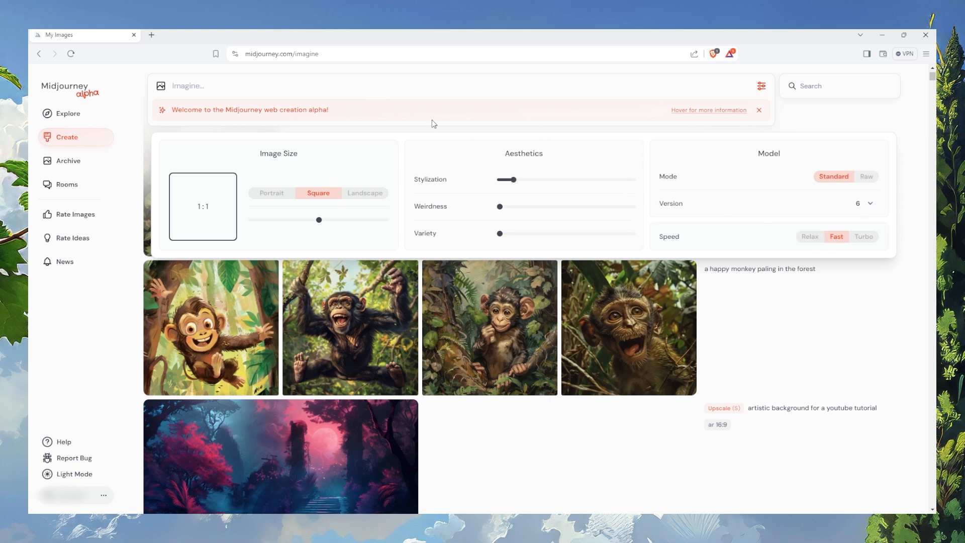
{"action": "left_click", "coordinate": [761, 86]}
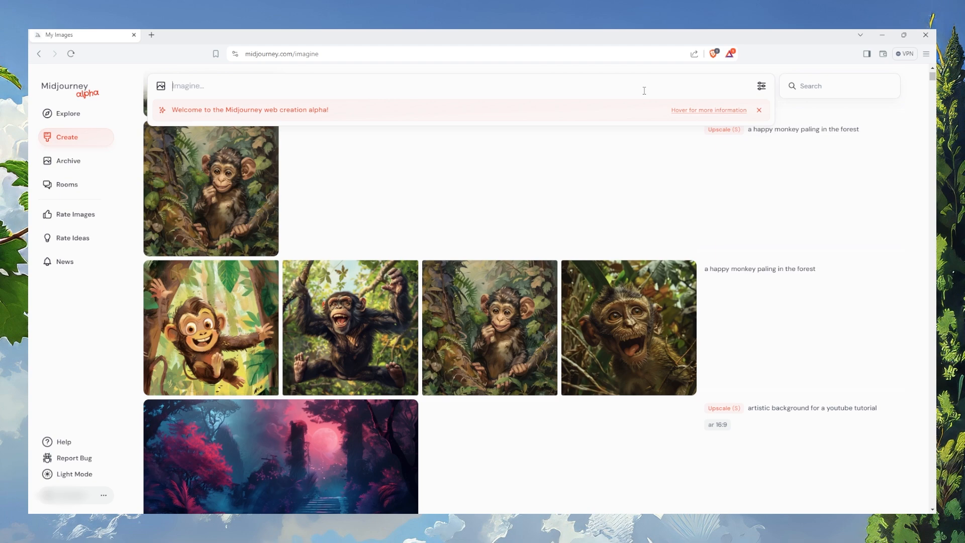
Submit the prompt 'a monkey in a scifi city wearing cyberpunk clothes'.
{"action": "left_click", "coordinate": [643, 90]}
{"action": "type", "text": "a monkey in a "}
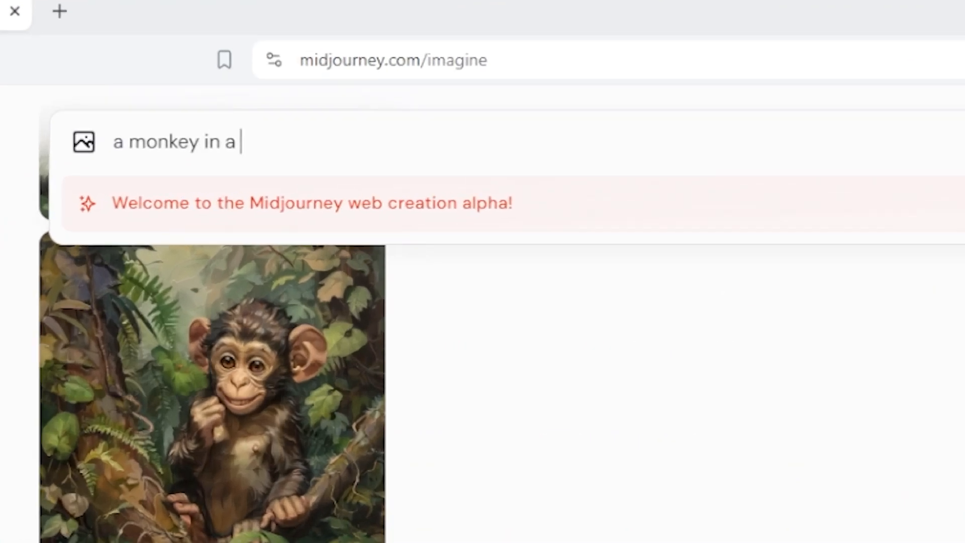
{"action": "type", "text": "scifi city wea"}
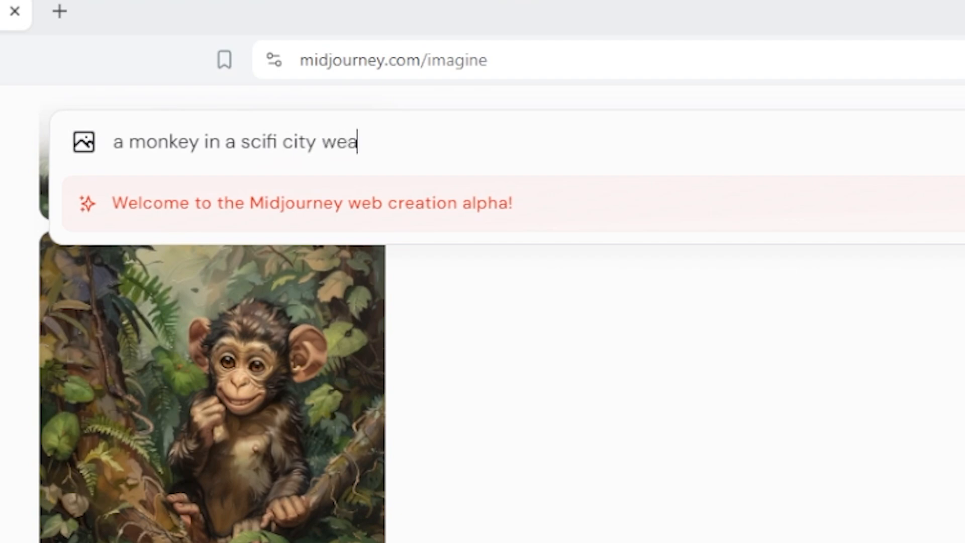
{"action": "type", "text": "ring cyberpunk clothes"}
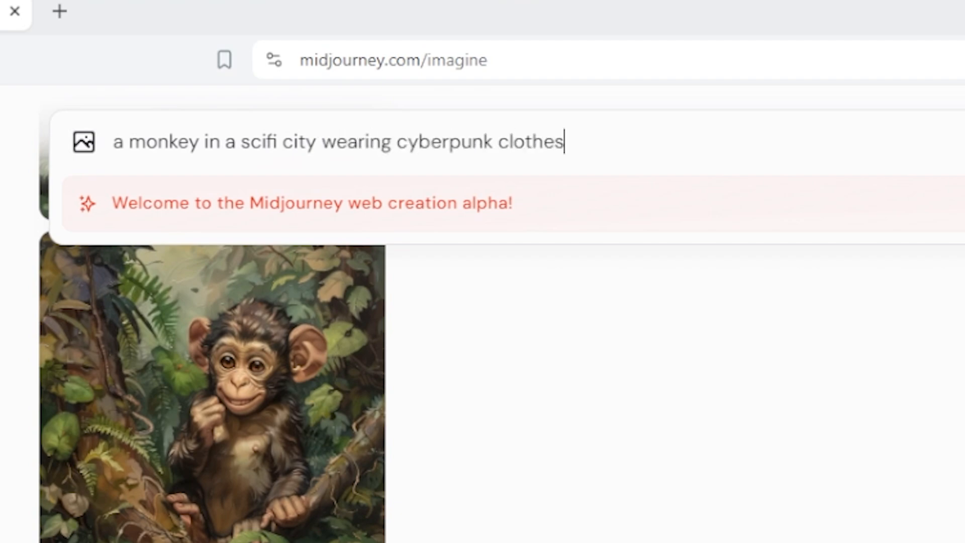
{"action": "key", "text": "Return"}
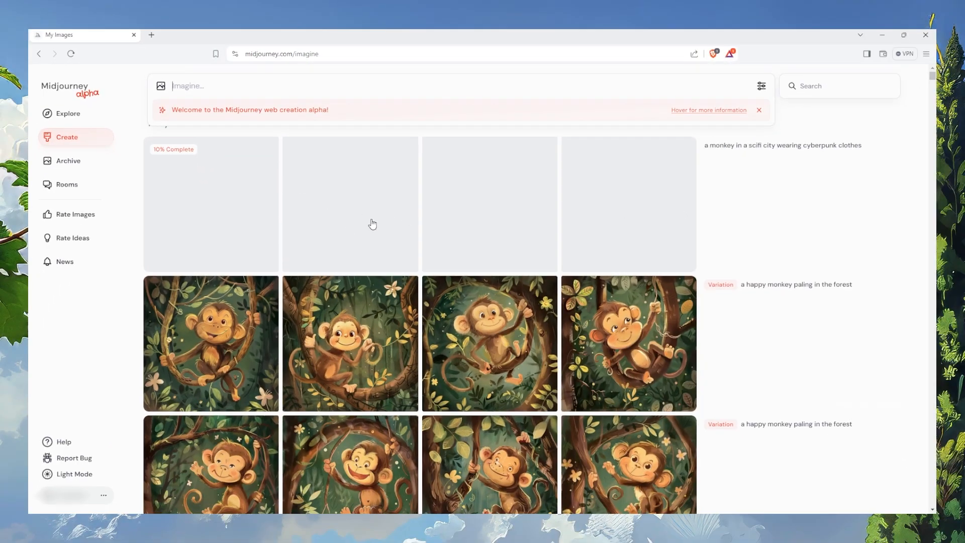
View the goggled monkey in the red jacket, then reload its prompt into the Imagine bar.
{"action": "mouse_move", "coordinate": [775, 212]}
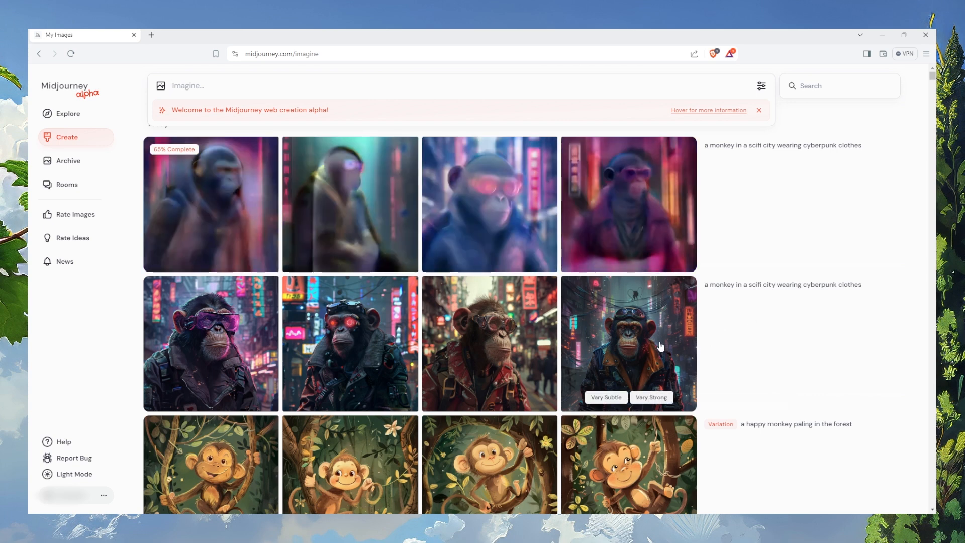
{"action": "left_click", "coordinate": [508, 334]}
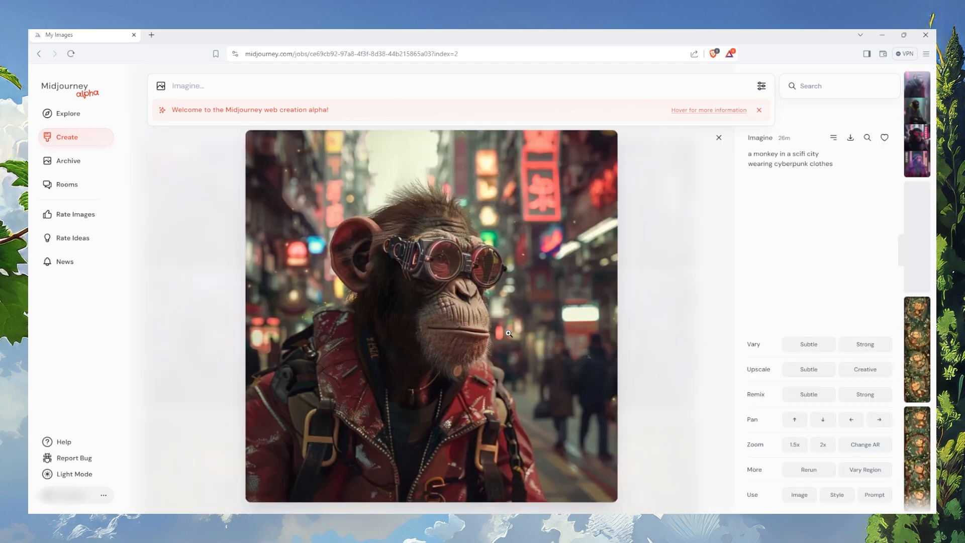
{"action": "left_click", "coordinate": [693, 312]}
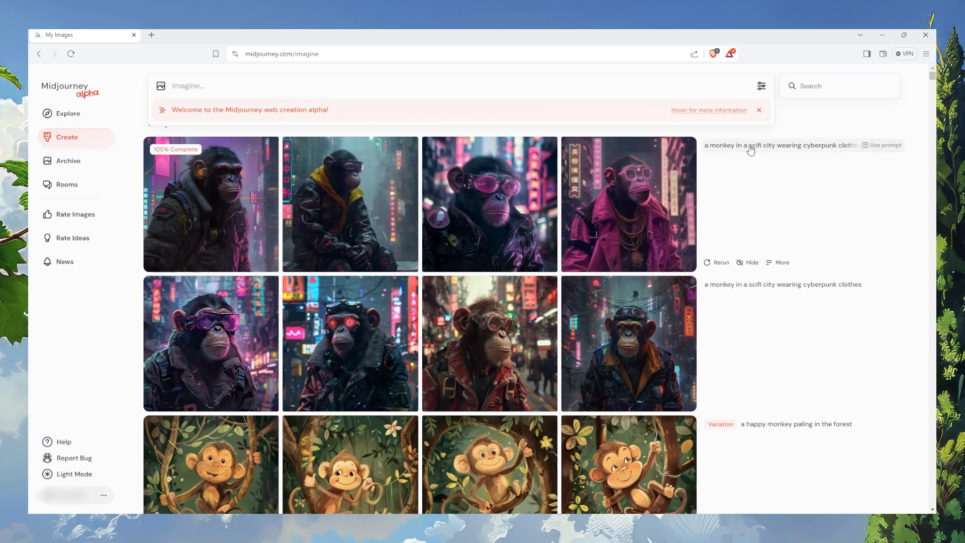
{"action": "left_click", "coordinate": [832, 151]}
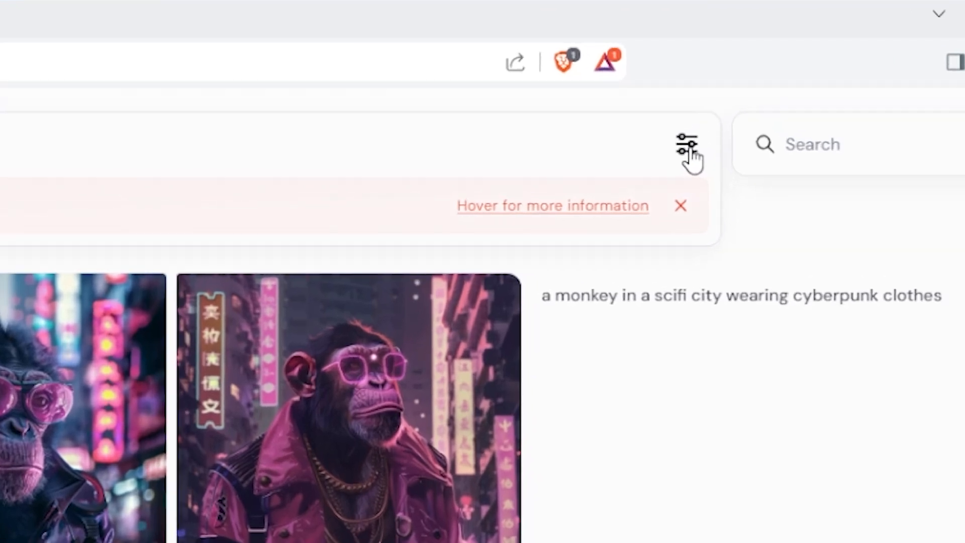
Regenerate the cyberpunk scifi-city monkey prompt with Image Size set to Portrait 9:16.
{"action": "left_click", "coordinate": [691, 151]}
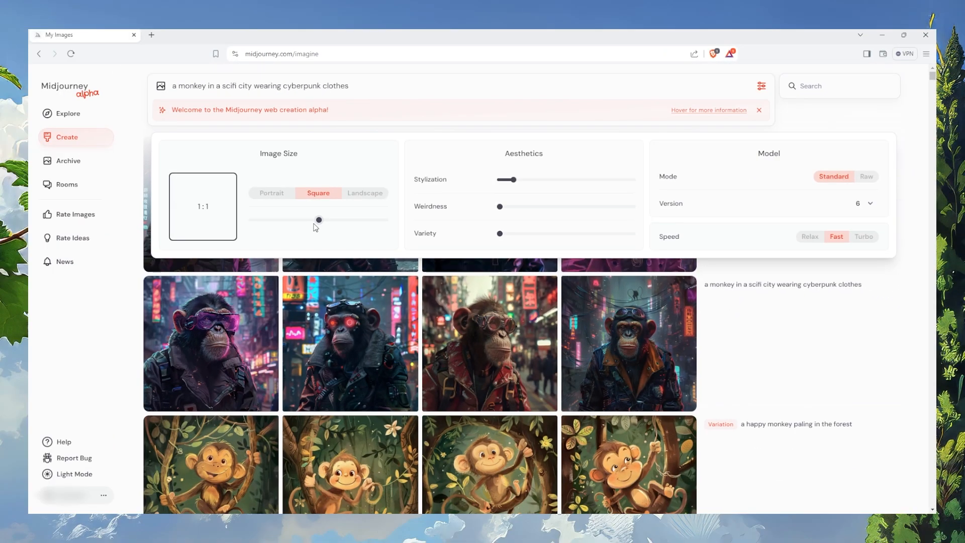
{"action": "left_click_drag", "start_coordinate": [319, 220], "coordinate": [291, 220]}
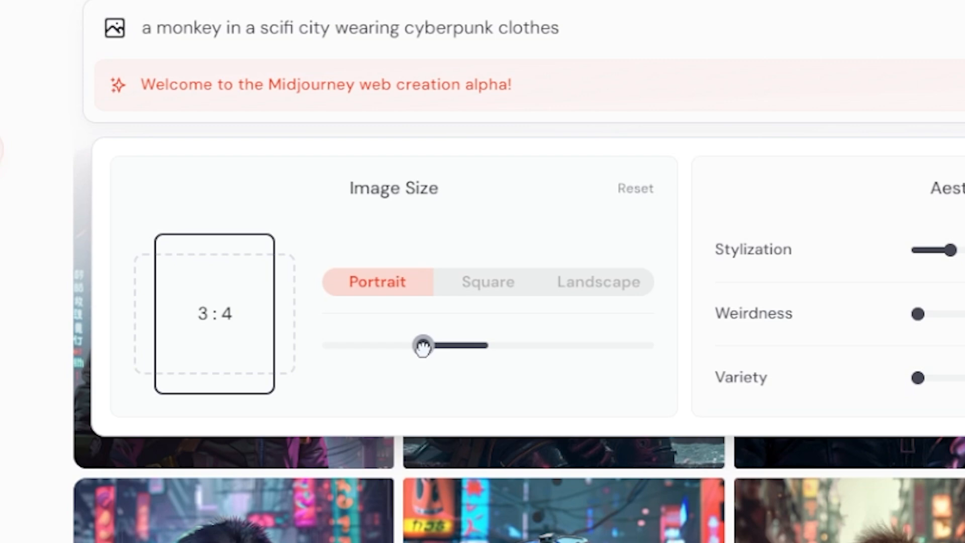
{"action": "left_click_drag", "start_coordinate": [423, 347], "coordinate": [355, 346]}
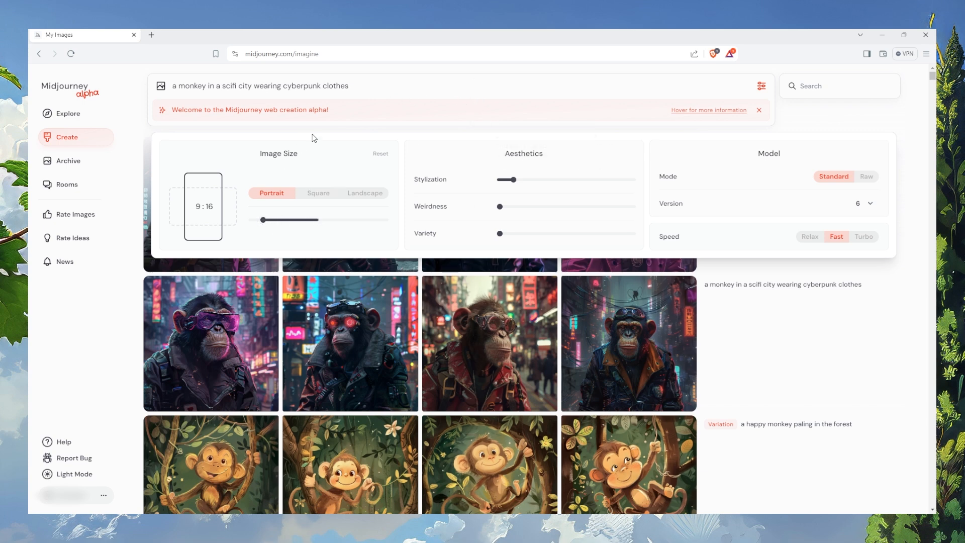
{"action": "key", "text": "Return"}
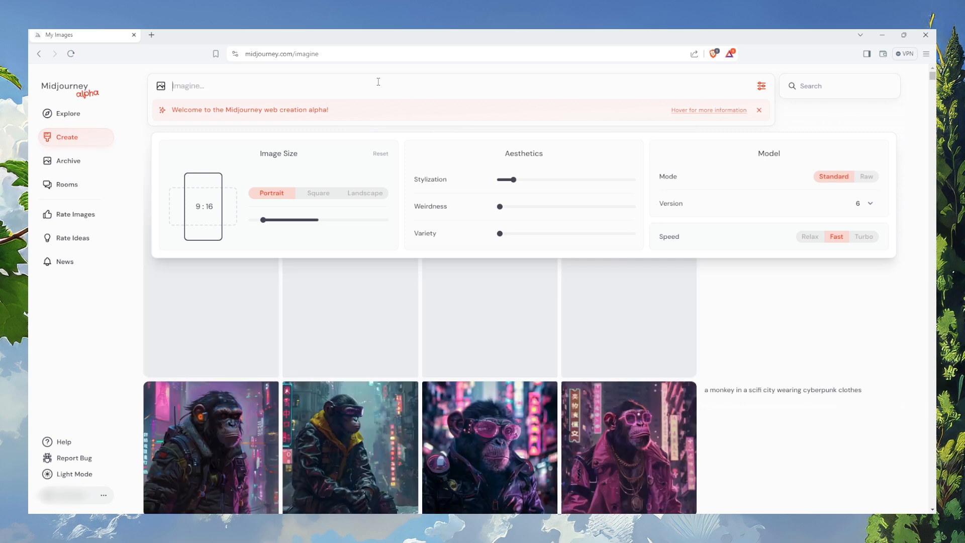
{"action": "left_click", "coordinate": [760, 93]}
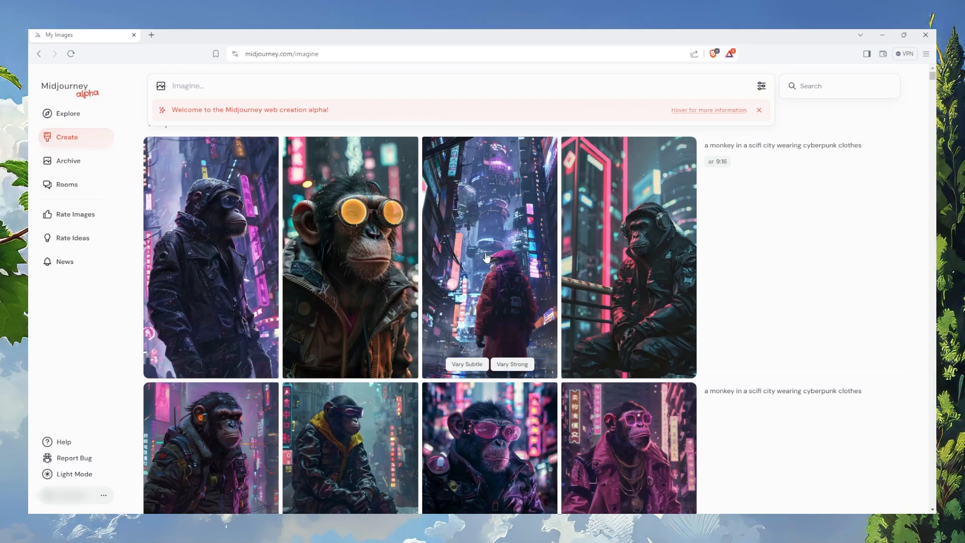
{"action": "left_click", "coordinate": [449, 271]}
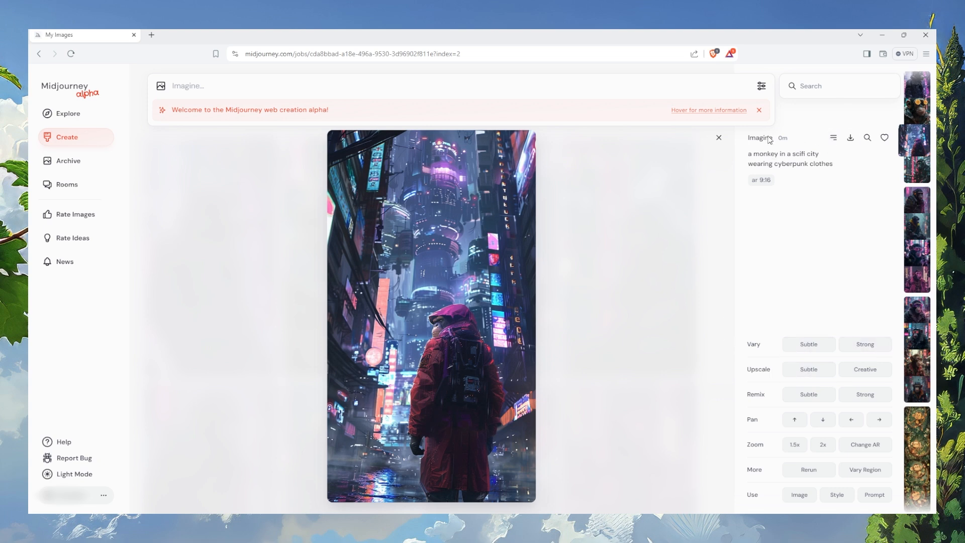
{"action": "left_click", "coordinate": [719, 137]}
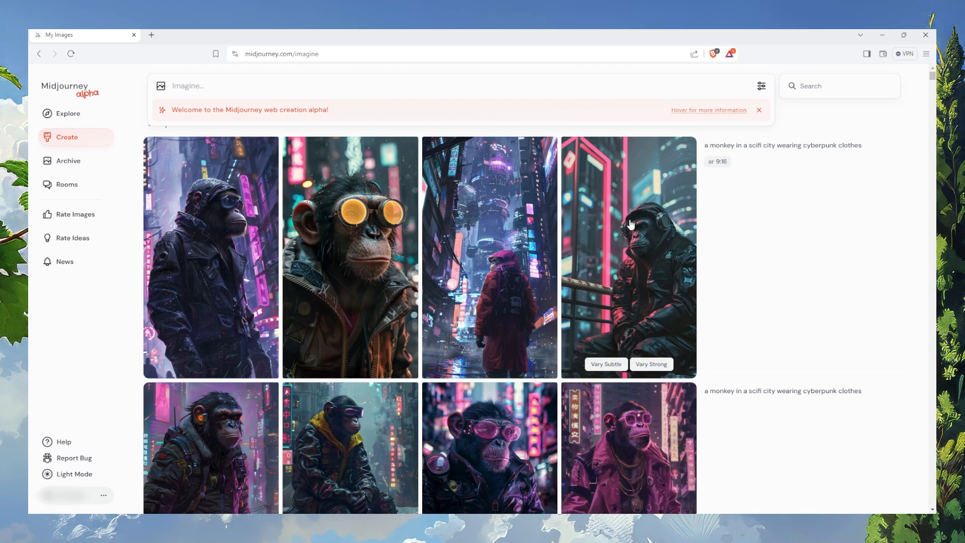
Reset the image size setting back to square 1:1.
{"action": "left_click", "coordinate": [761, 86]}
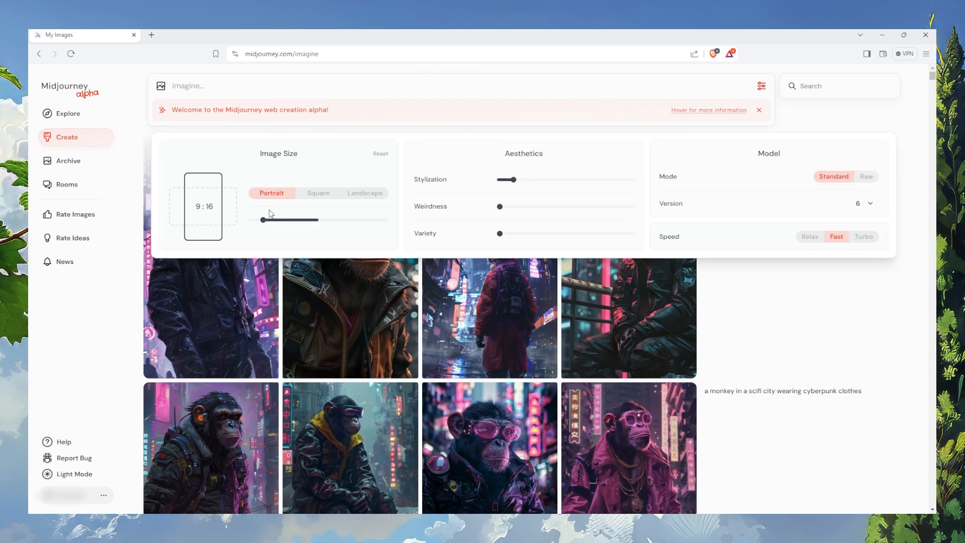
{"action": "left_click_drag", "start_coordinate": [263, 220], "coordinate": [318, 219]}
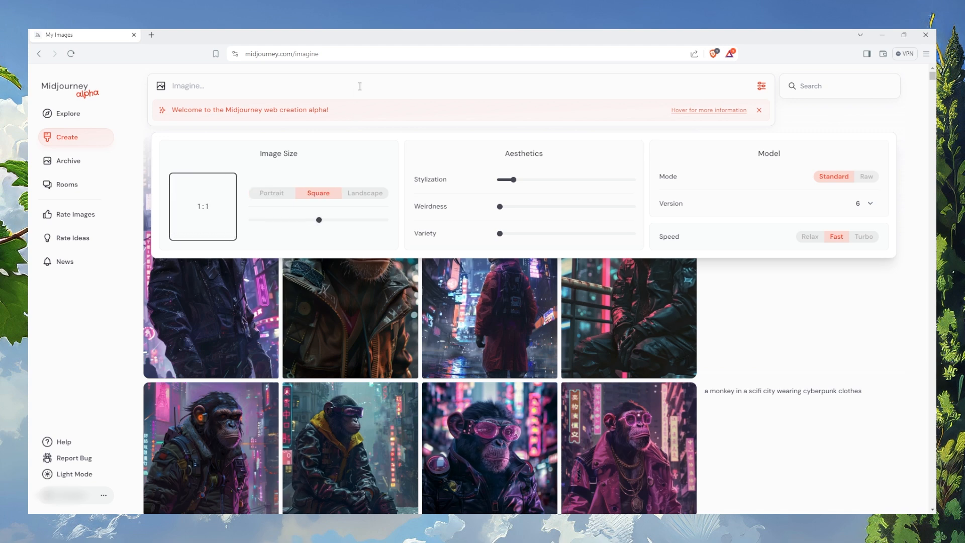
{"action": "left_click", "coordinate": [849, 289]}
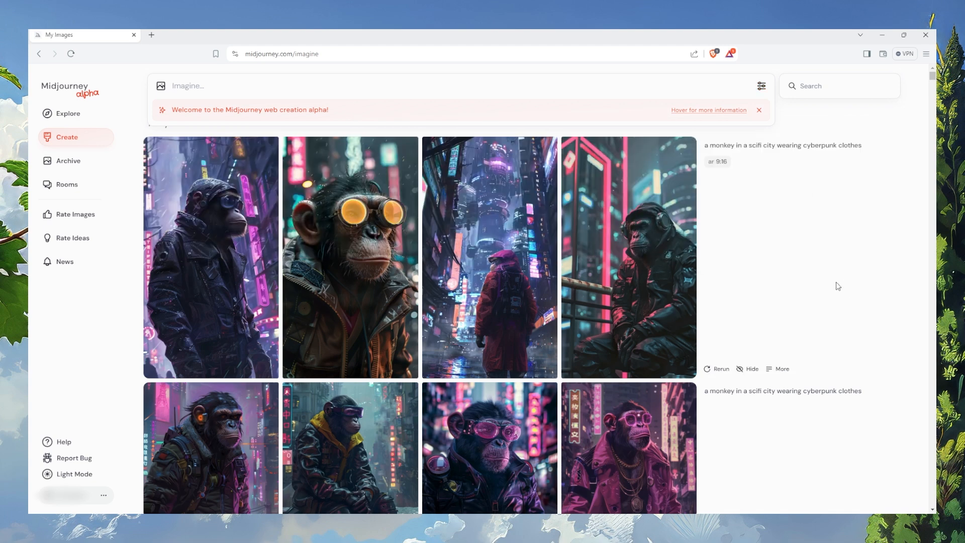
Reload the 9:16 cyberpunk monkey prompt into the Imagine bar and locate its '--ar 9:16' parameter.
{"action": "left_click", "coordinate": [751, 149]}
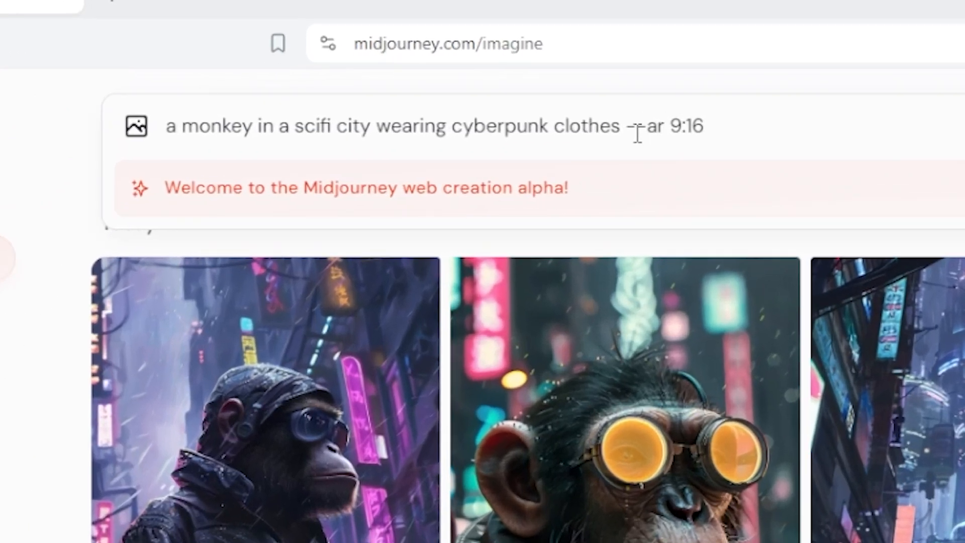
{"action": "left_click_drag", "start_coordinate": [628, 133], "coordinate": [737, 130]}
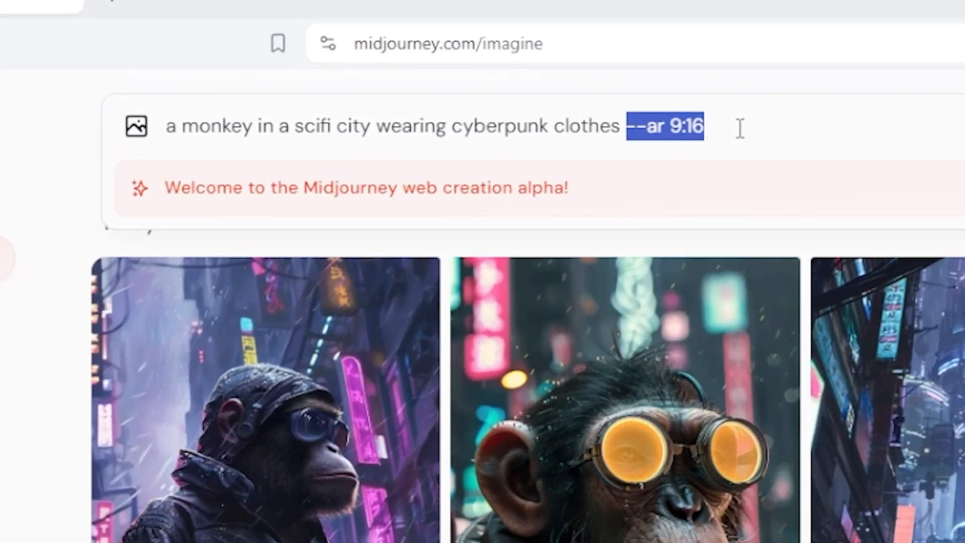
{"action": "left_click", "coordinate": [737, 130]}
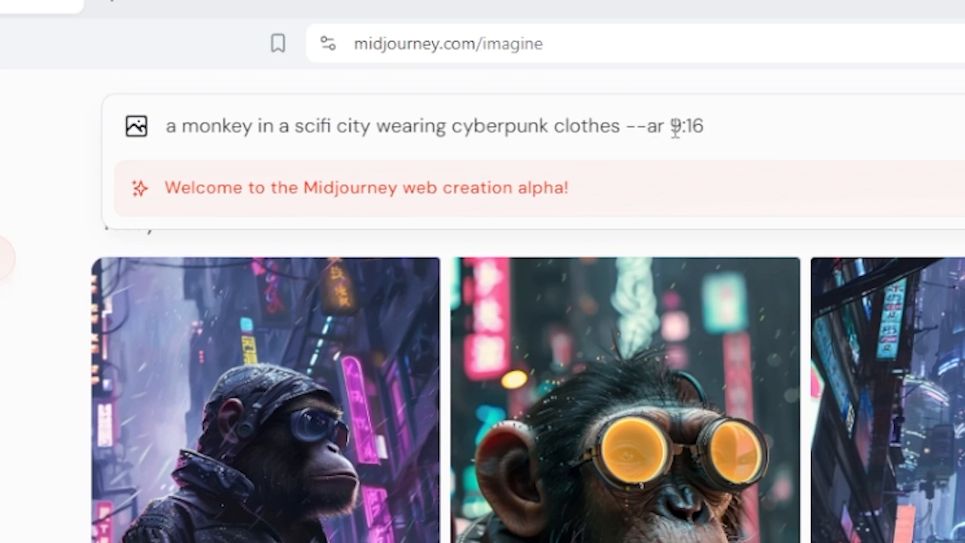
Submit the cyberpunk monkey prompt with --ar 4:5, then reload it and select the ratio value.
{"action": "left_click_drag", "start_coordinate": [710, 130], "coordinate": [676, 132]}
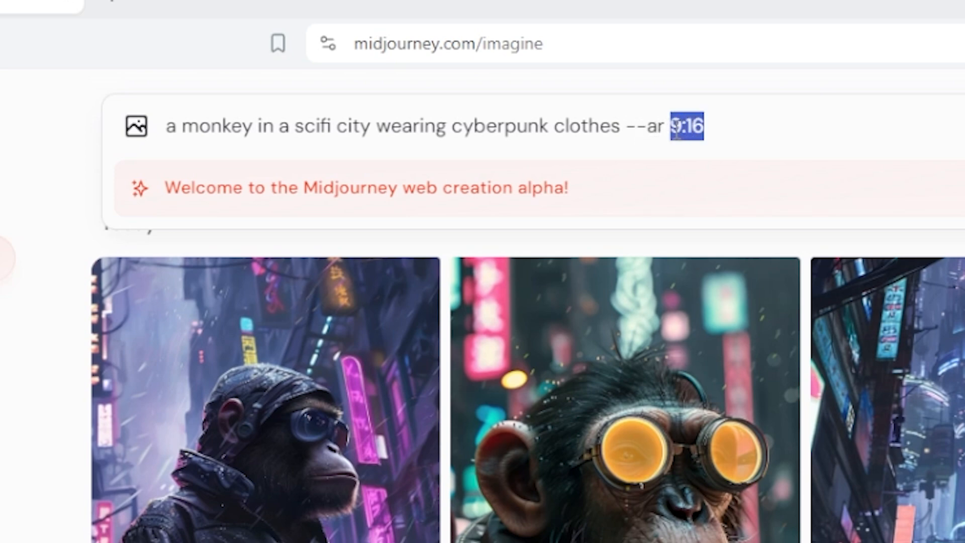
{"action": "type", "text": "4:"}
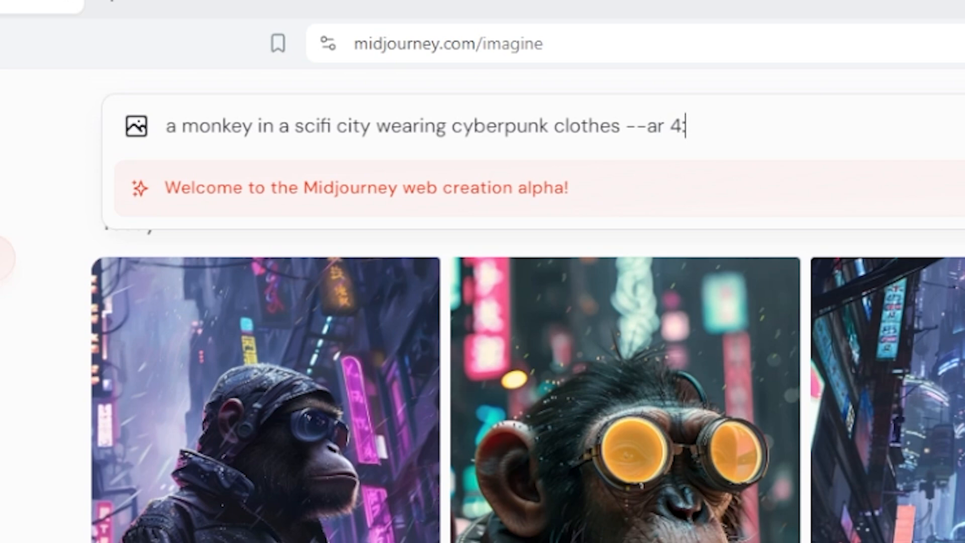
{"action": "type", "text": "5"}
{"action": "key", "text": "Return"}
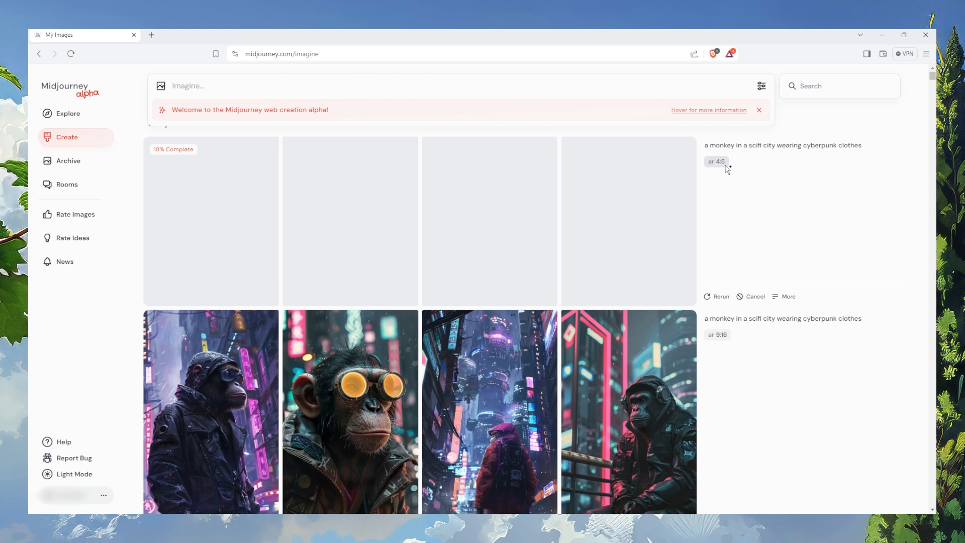
{"action": "left_click", "coordinate": [739, 145]}
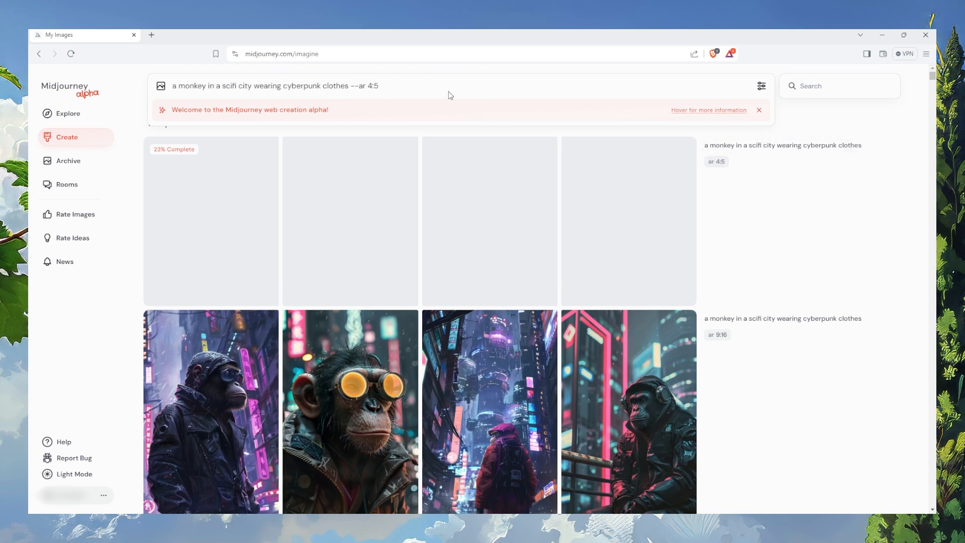
{"action": "double_click", "coordinate": [368, 85]}
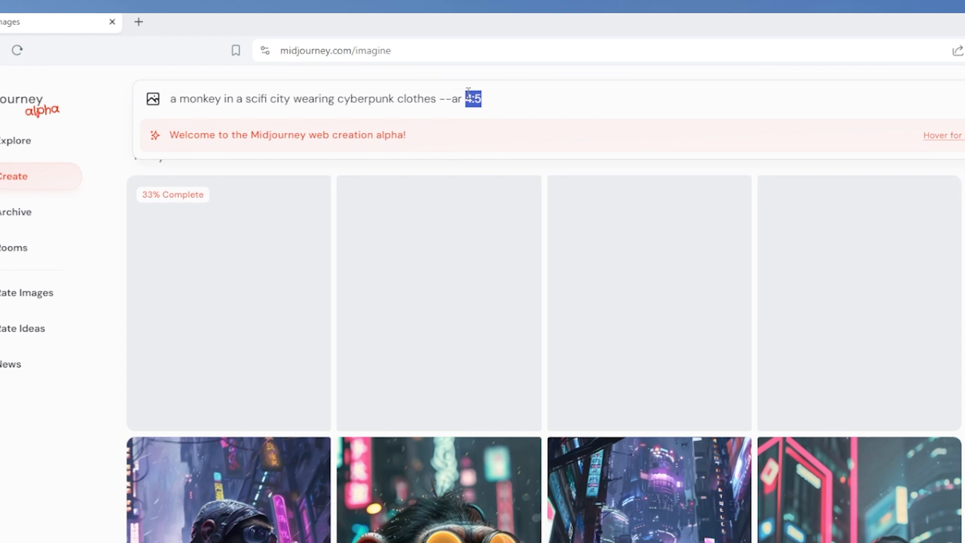
Change the prompt's aspect ratio from 4:5 to 16:9 and submit it.
{"action": "type", "text": "16:"}
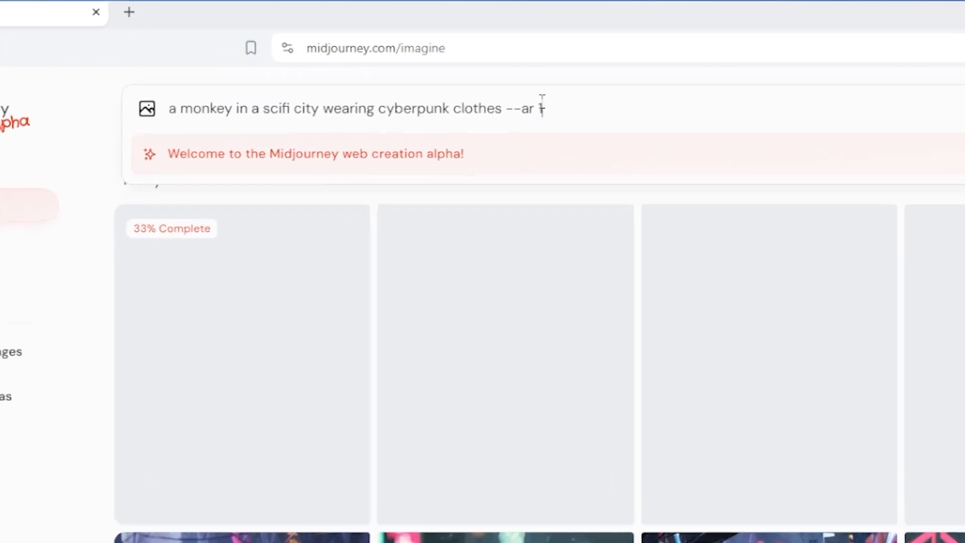
{"action": "key", "text": "BackSpace"}
{"action": "key", "text": "BackSpace"}
{"action": "type", "text": ":"}
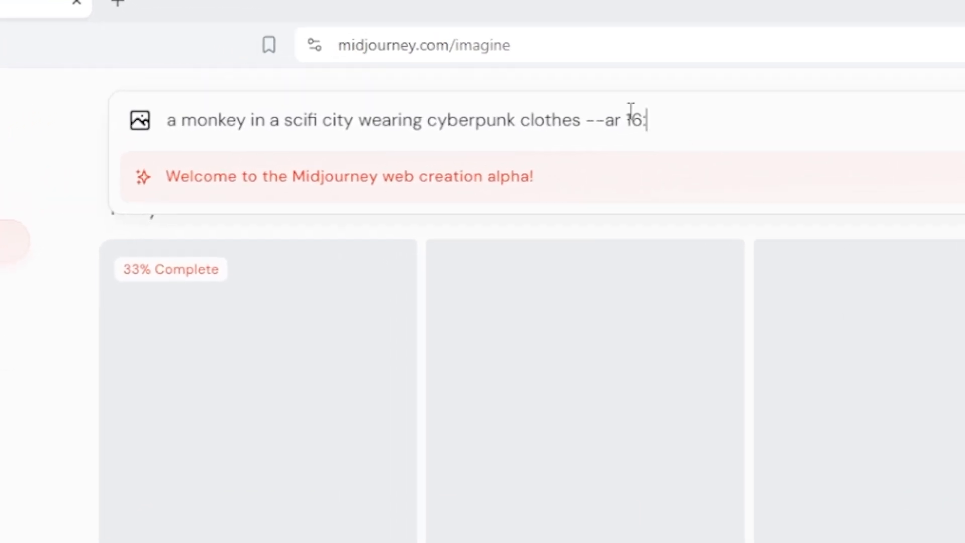
{"action": "type", "text": "9"}
{"action": "left_click_drag", "start_coordinate": [586, 121], "coordinate": [623, 124]}
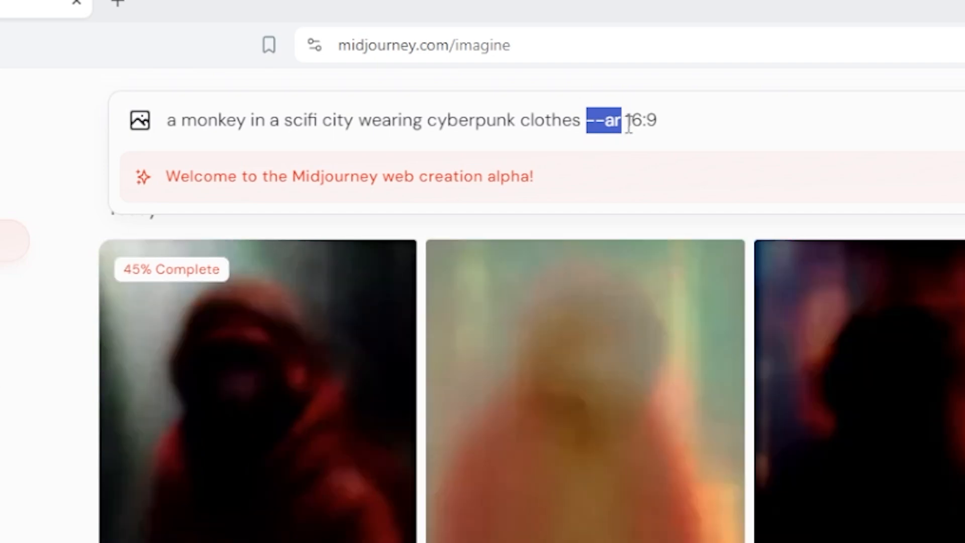
{"action": "left_click", "coordinate": [815, 133]}
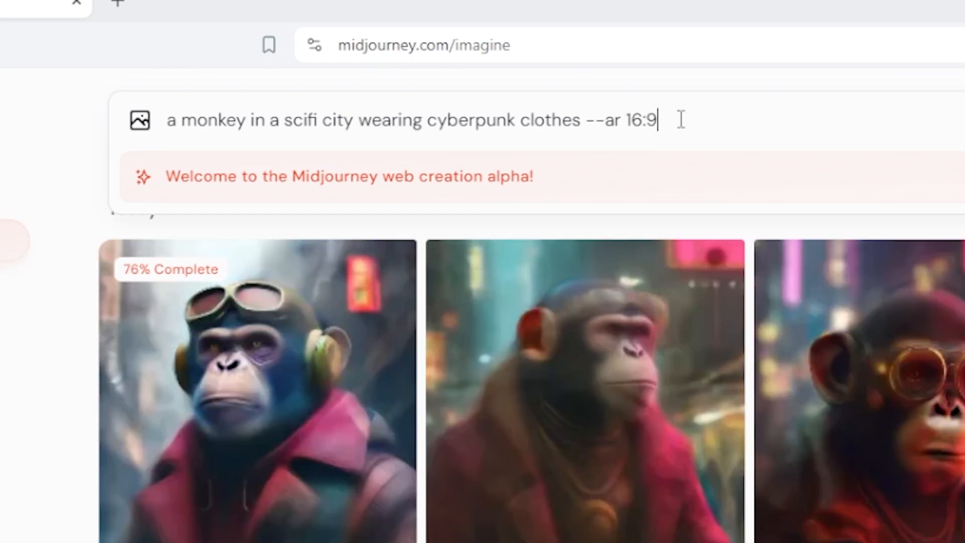
{"action": "left_click_drag", "start_coordinate": [680, 119], "coordinate": [577, 102]}
{"action": "left_click", "coordinate": [714, 106]}
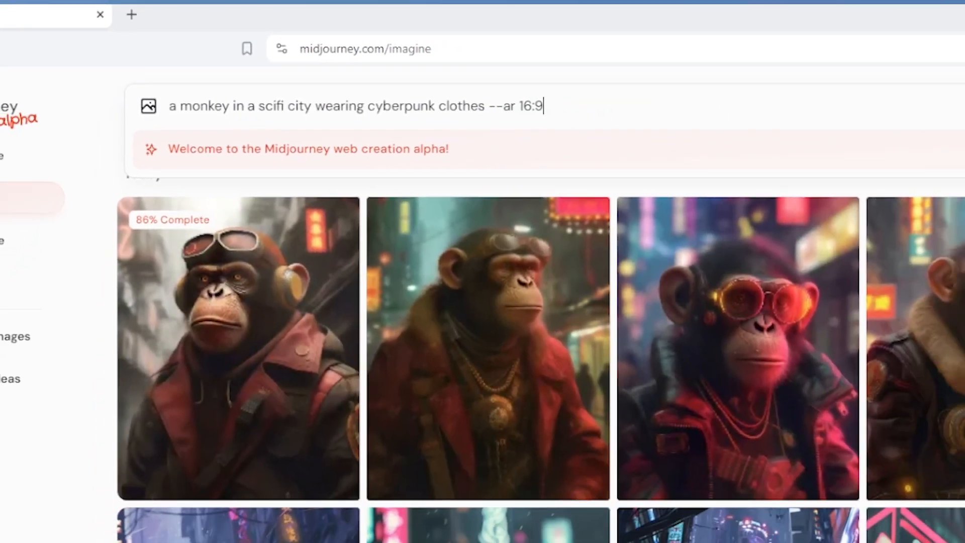
{"action": "left_click", "coordinate": [761, 86]}
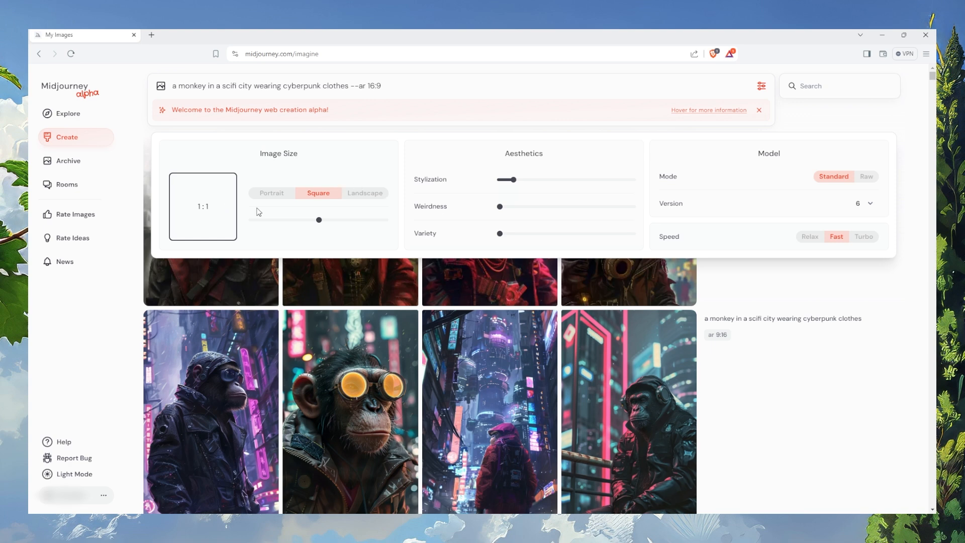
{"action": "left_click", "coordinate": [761, 85]}
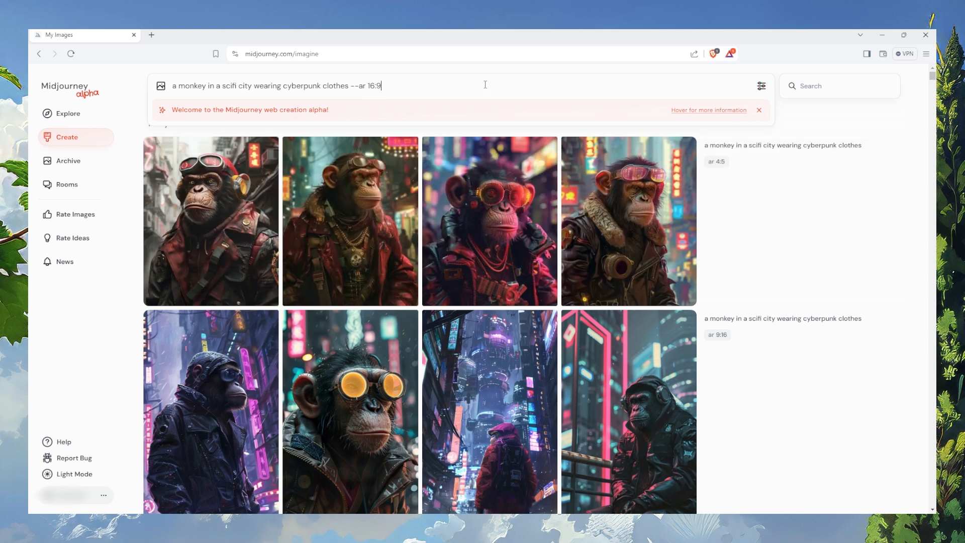
{"action": "key", "text": "Return"}
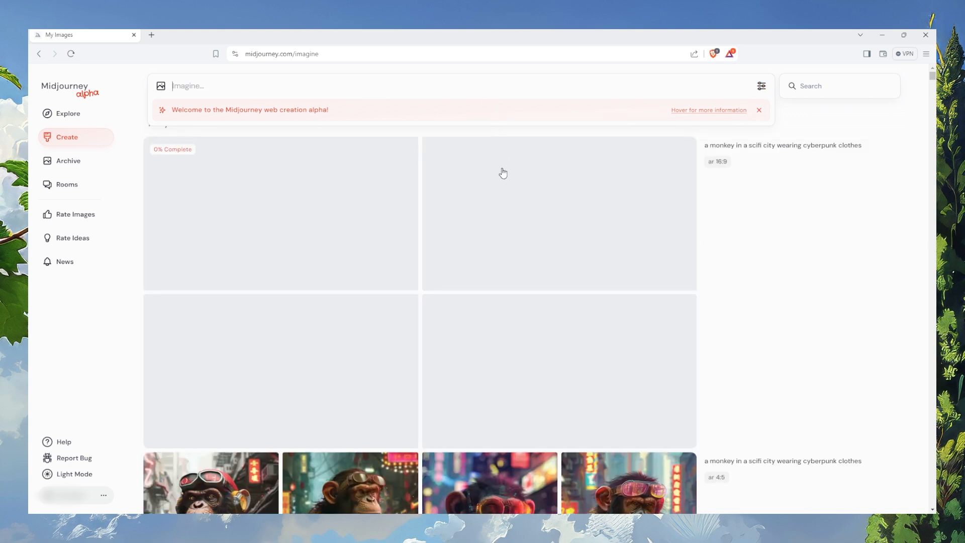
{"action": "scroll", "coordinate": [459, 286], "scroll_direction": "down", "scroll_amount": 3}
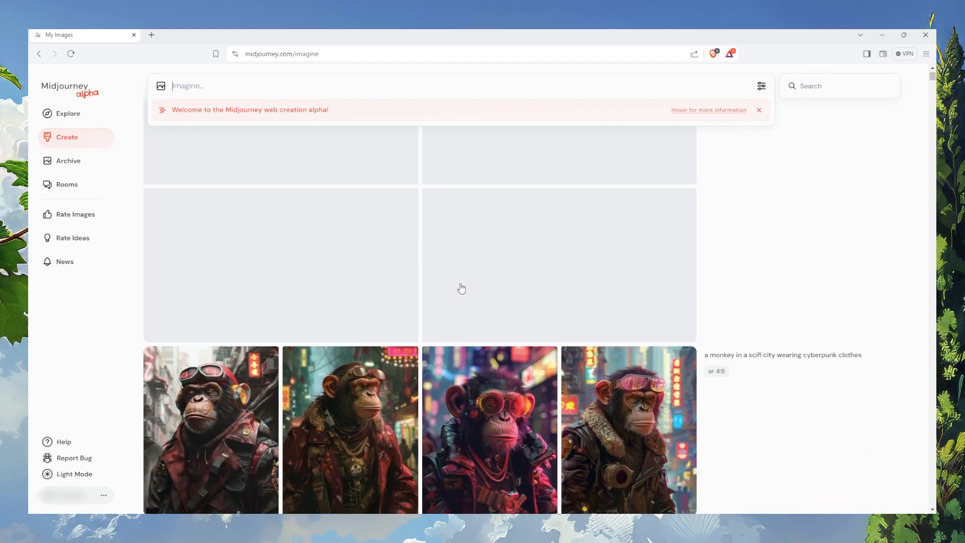
{"action": "scroll", "coordinate": [517, 249], "scroll_direction": "up", "scroll_amount": 3}
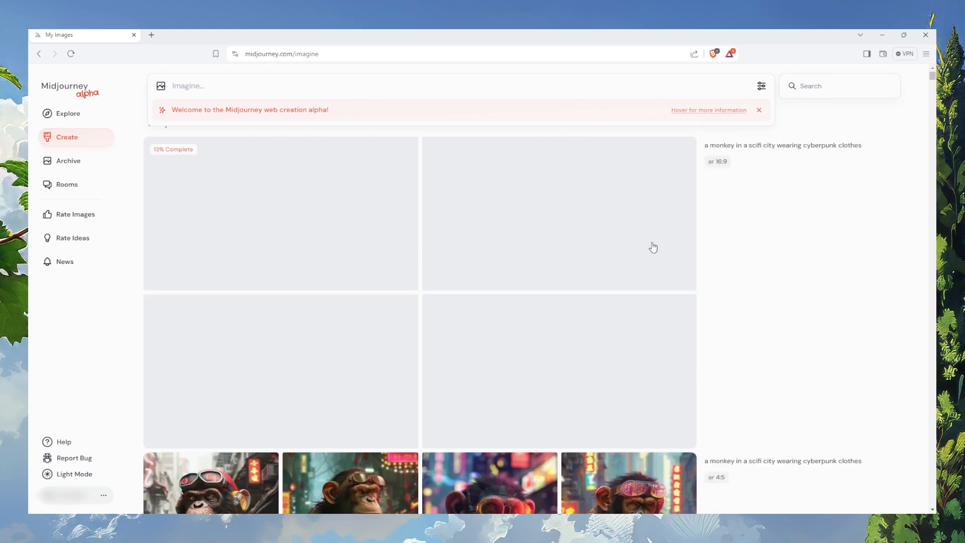
{"action": "scroll", "coordinate": [471, 252], "scroll_direction": "down", "scroll_amount": 4}
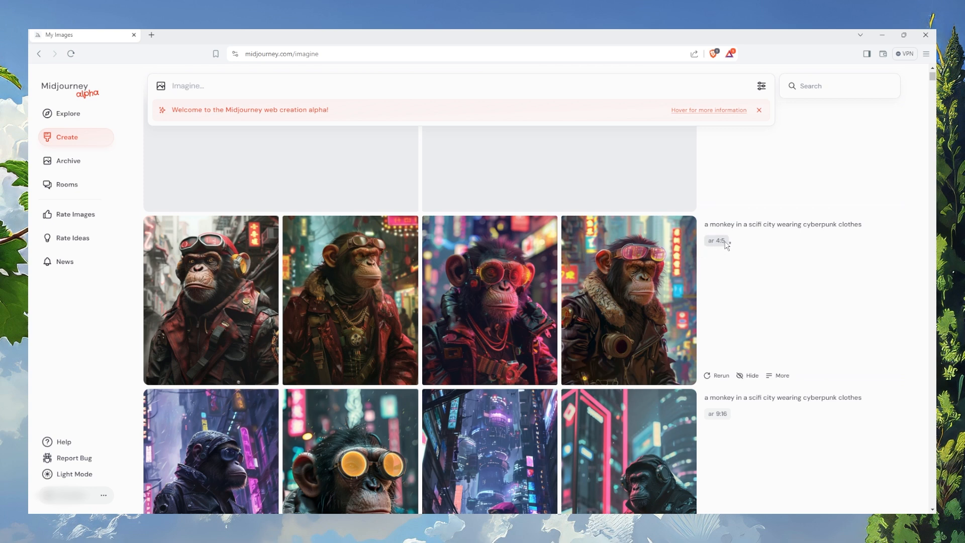
{"action": "scroll", "coordinate": [736, 283], "scroll_direction": "down", "scroll_amount": 1}
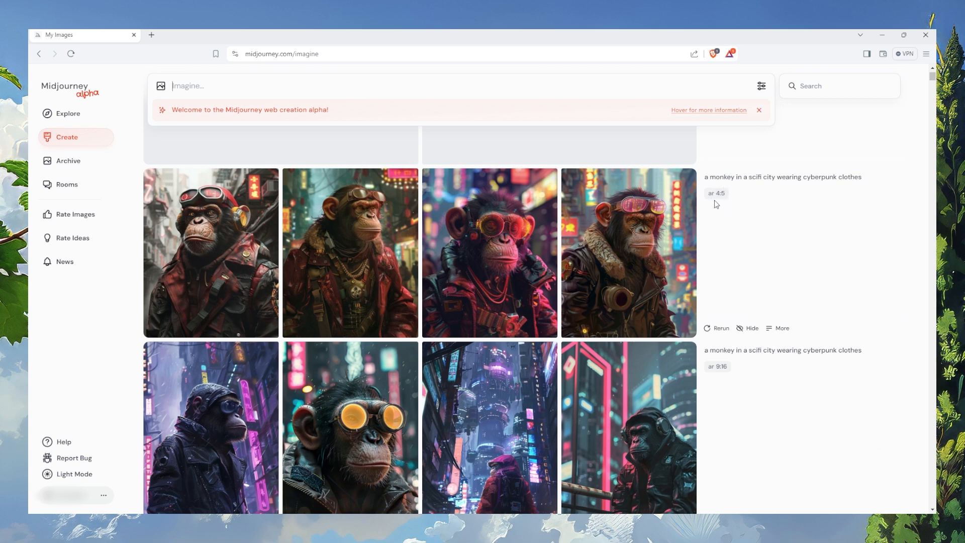
{"action": "scroll", "coordinate": [723, 378], "scroll_direction": "down", "scroll_amount": 1}
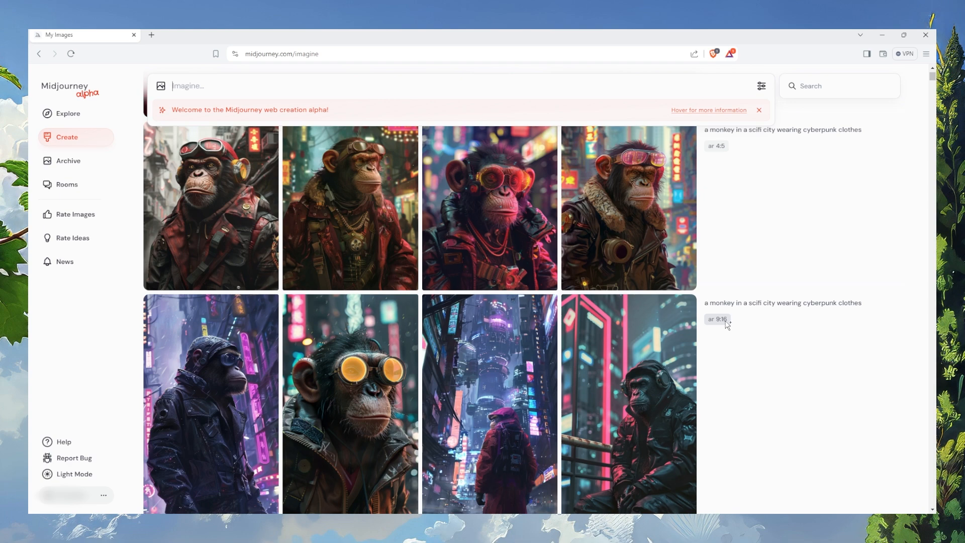
{"action": "scroll", "coordinate": [725, 324], "scroll_direction": "down", "scroll_amount": 1}
{"action": "scroll", "coordinate": [725, 324], "scroll_direction": "up", "scroll_amount": 4}
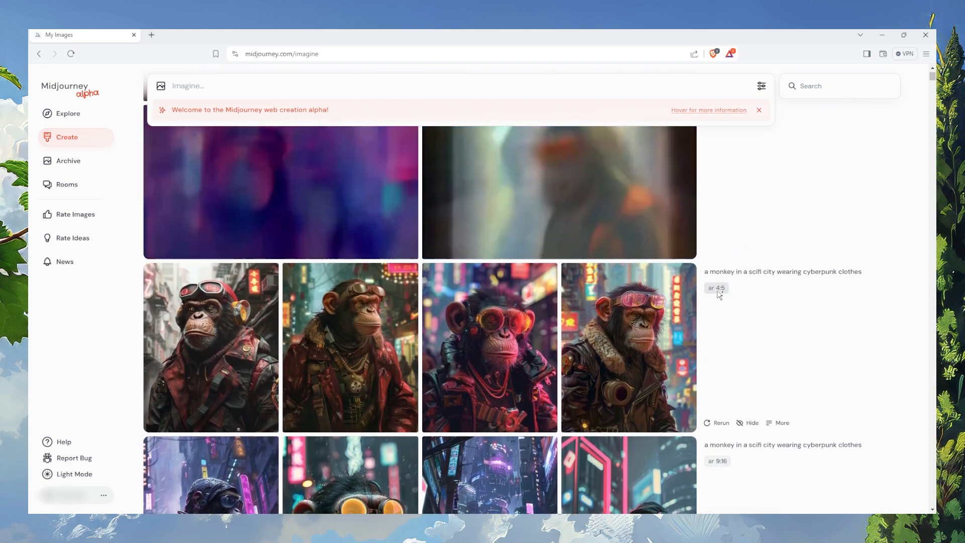
{"action": "scroll", "coordinate": [722, 294], "scroll_direction": "up", "scroll_amount": 1}
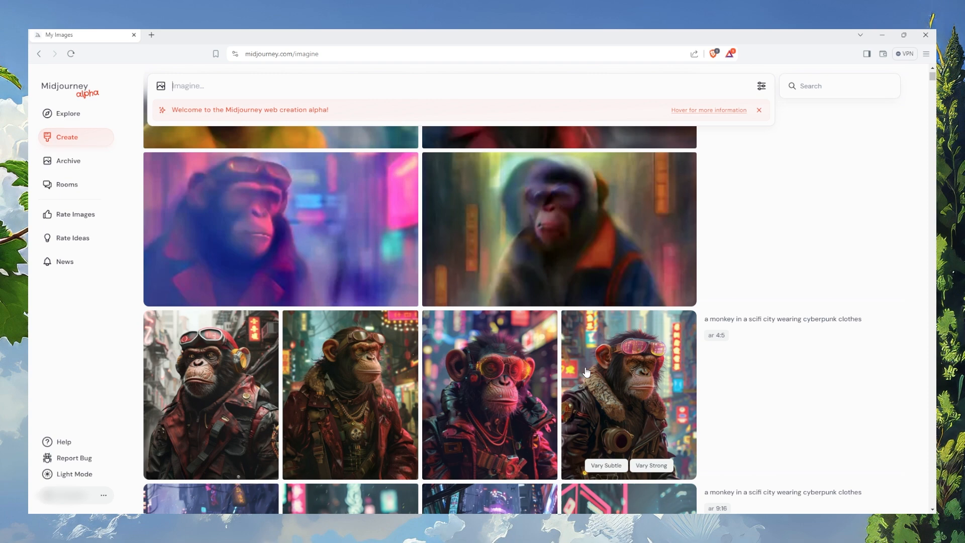
Request a subtle upscale of the red-goggled 4:5 monkey.
{"action": "left_click", "coordinate": [552, 377]}
{"action": "left_click", "coordinate": [808, 367]}
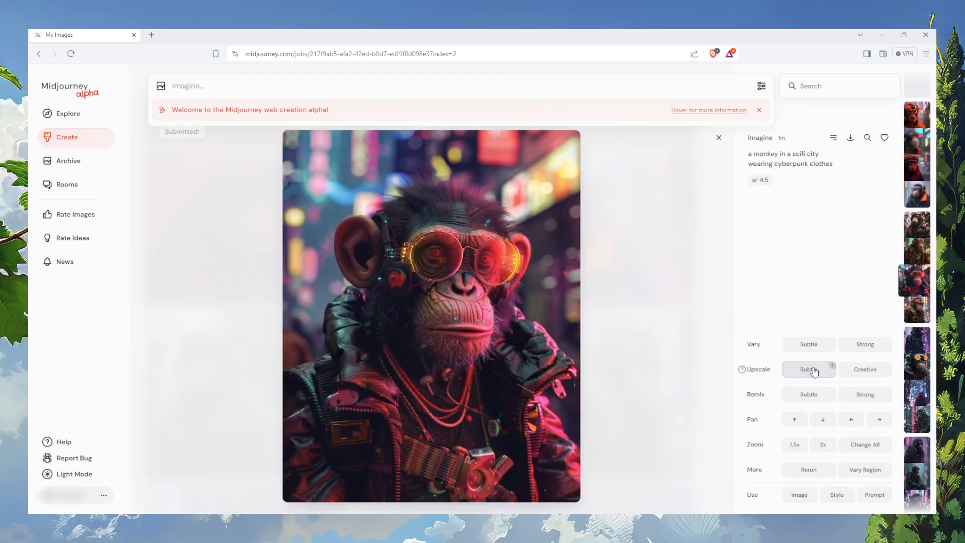
{"action": "left_click", "coordinate": [718, 138]}
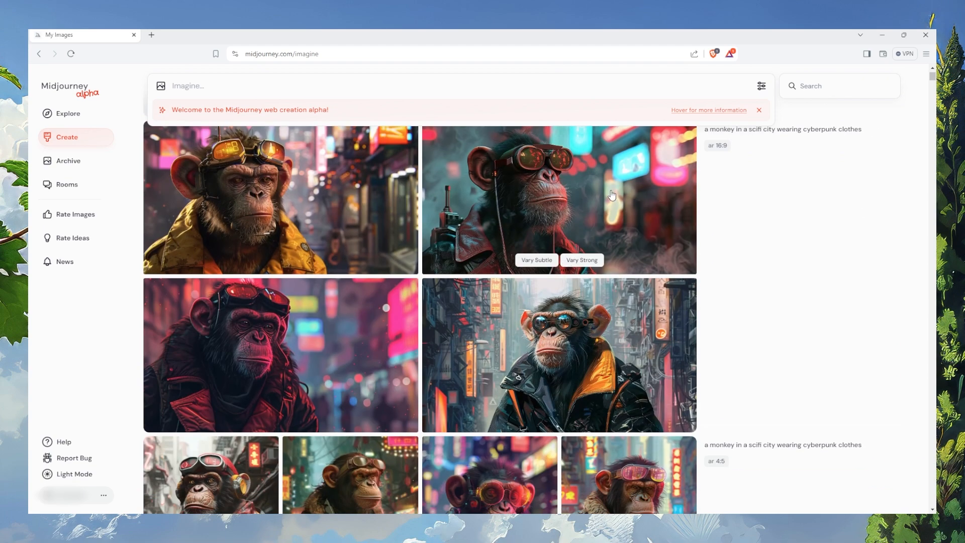
Request a subtle upscale of the orange-jacketed 16:9 monkey and return to the feed.
{"action": "left_click", "coordinate": [604, 314]}
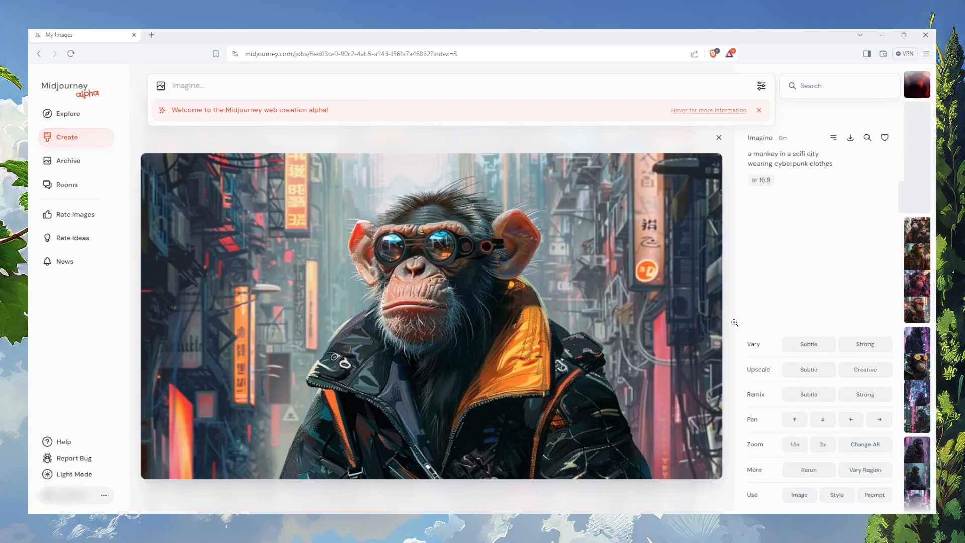
{"action": "left_click", "coordinate": [814, 371]}
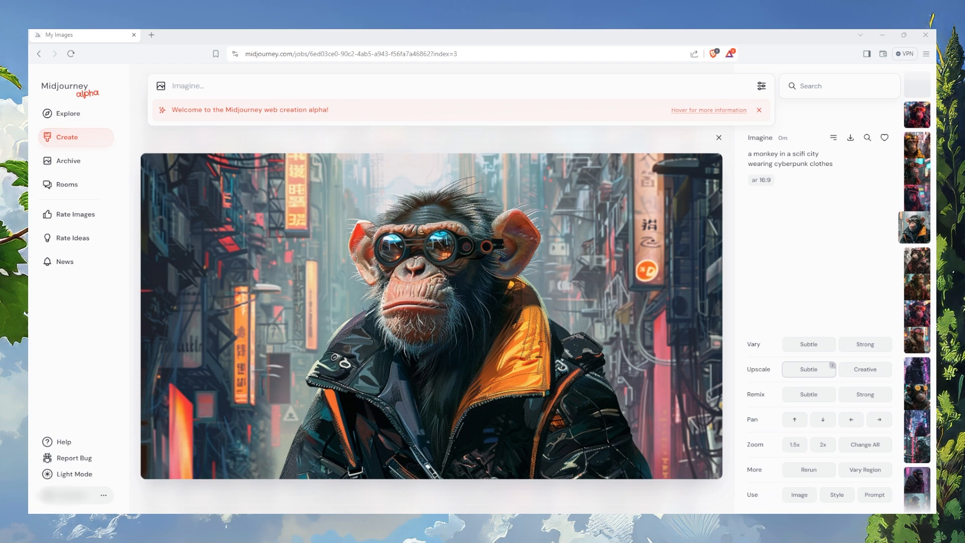
{"action": "scroll", "coordinate": [544, 240], "scroll_direction": "up", "scroll_amount": 5}
{"action": "scroll", "coordinate": [585, 238], "scroll_direction": "down", "scroll_amount": 4}
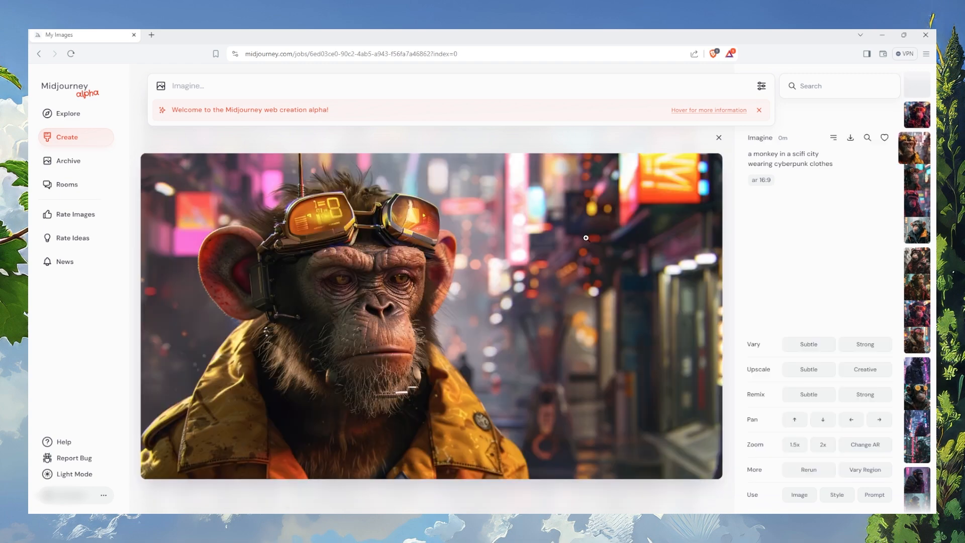
{"action": "scroll", "coordinate": [682, 173], "scroll_direction": "up", "scroll_amount": 4}
{"action": "left_click", "coordinate": [716, 142]}
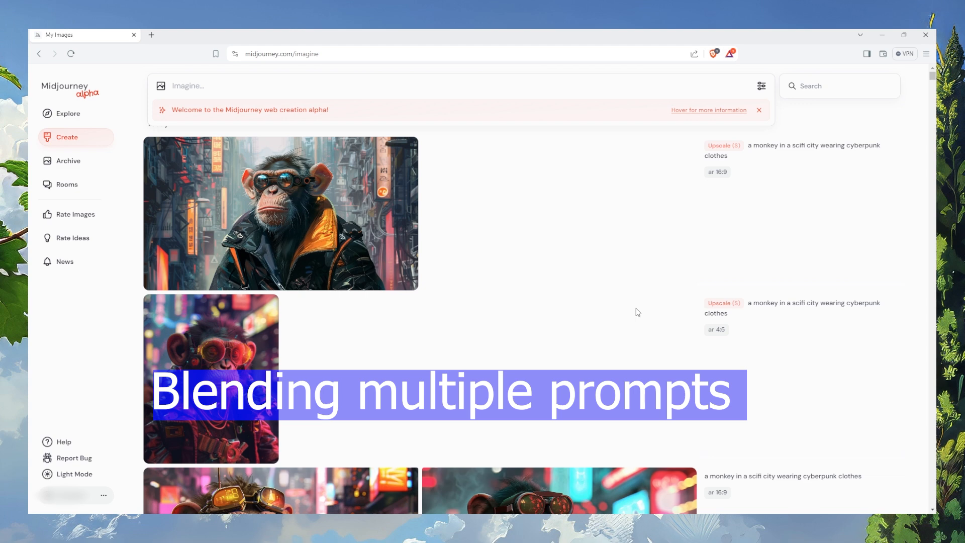
Reload the 16:9 monkey prompt and add 'a train is passing by, it is day time and the sky is beautiful'.
{"action": "mouse_move", "coordinate": [783, 149]}
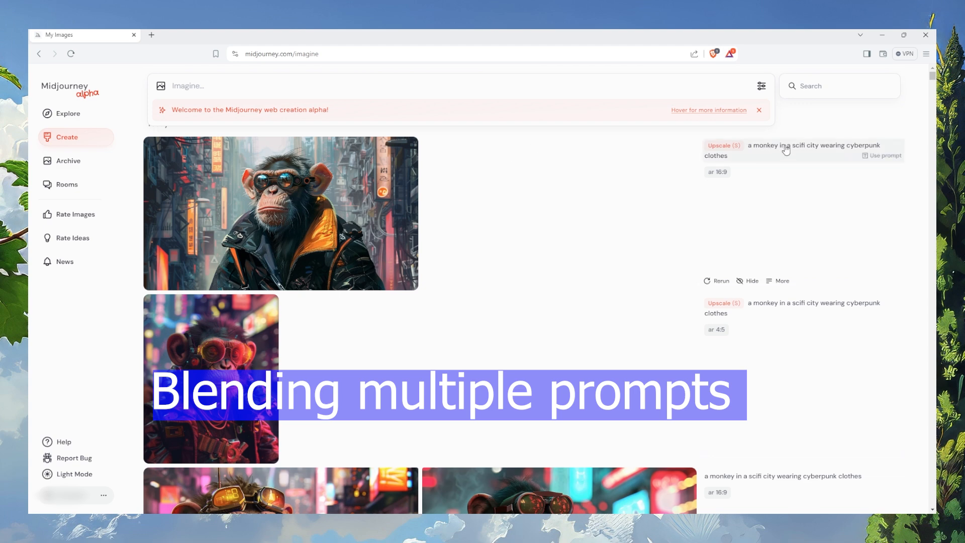
{"action": "left_click", "coordinate": [785, 149]}
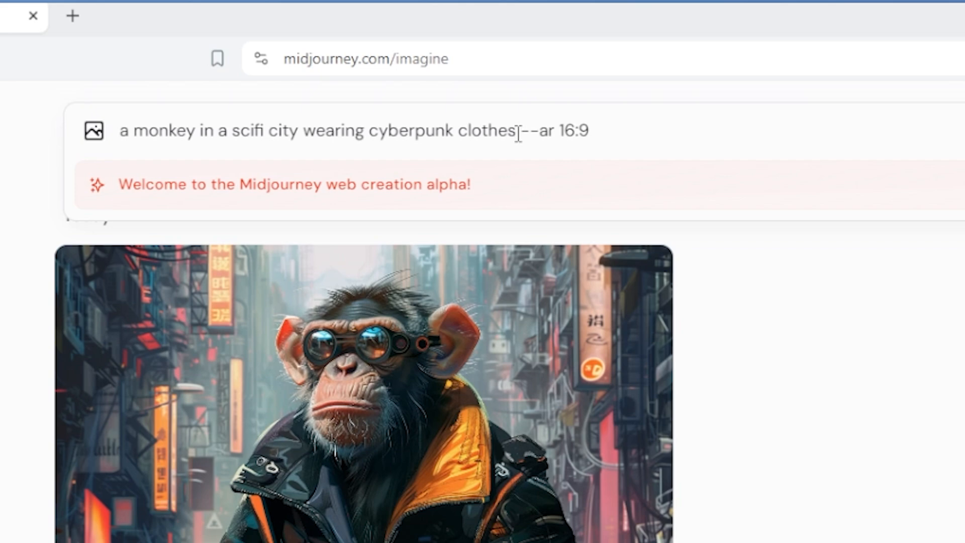
{"action": "mouse_move", "coordinate": [666, 185]}
{"action": "type", "text": ","}
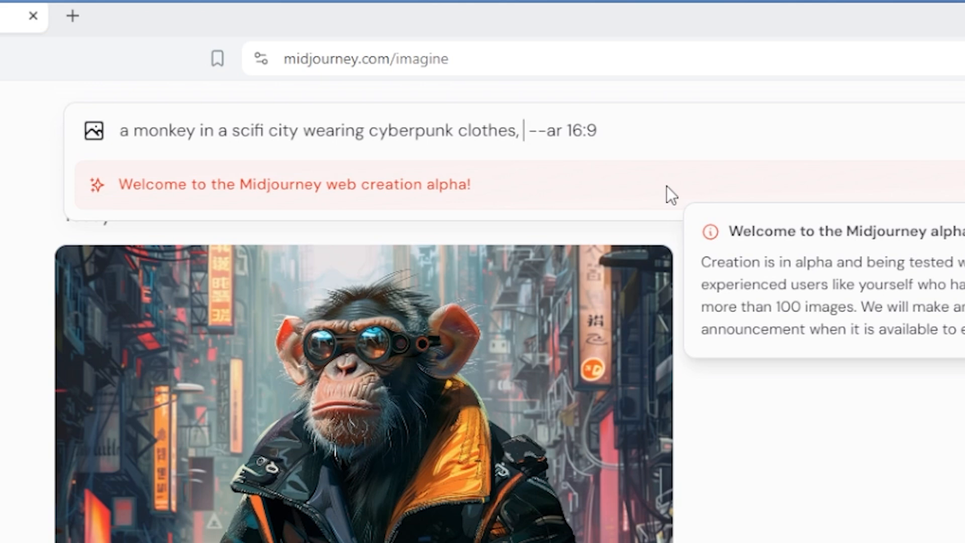
{"action": "type", "text": "a "}
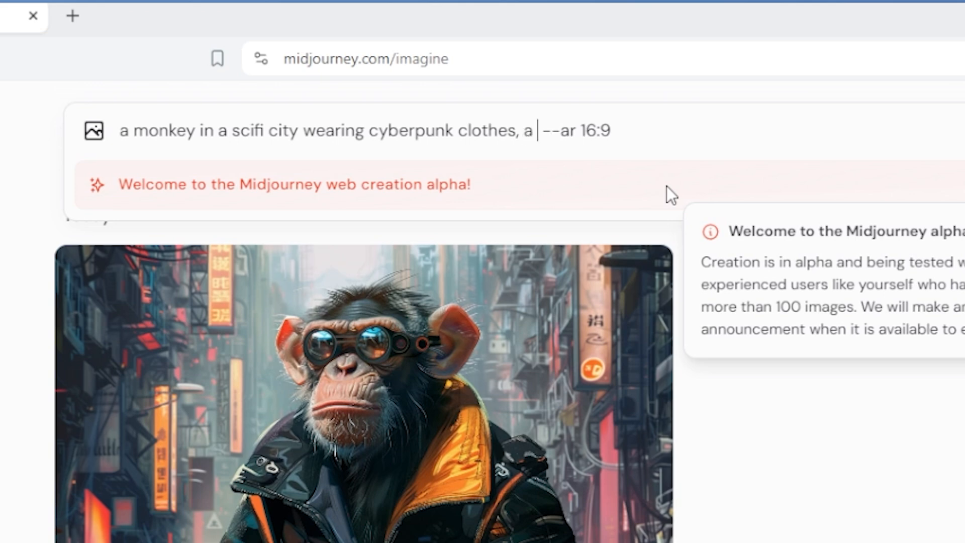
{"action": "type", "text": "train is pas "}
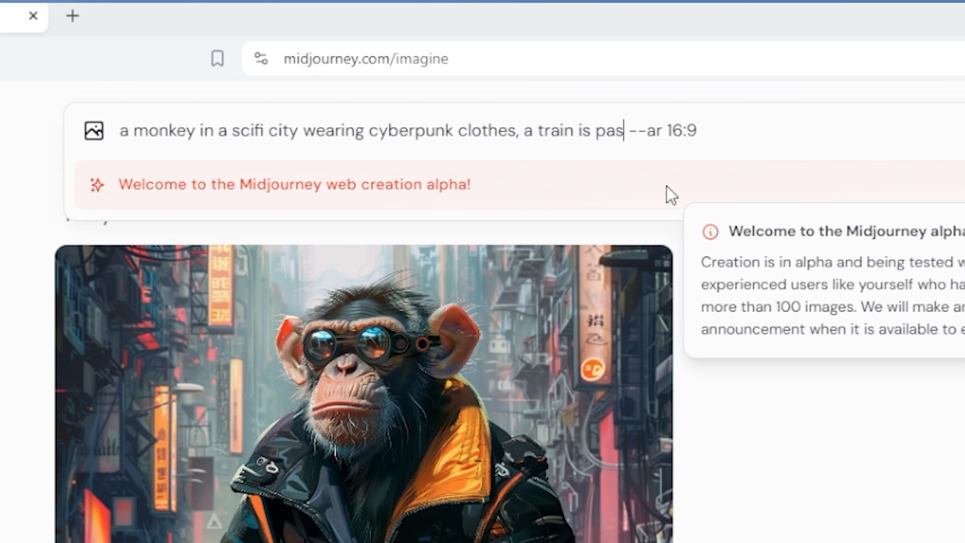
{"action": "type", "text": "sing by"}
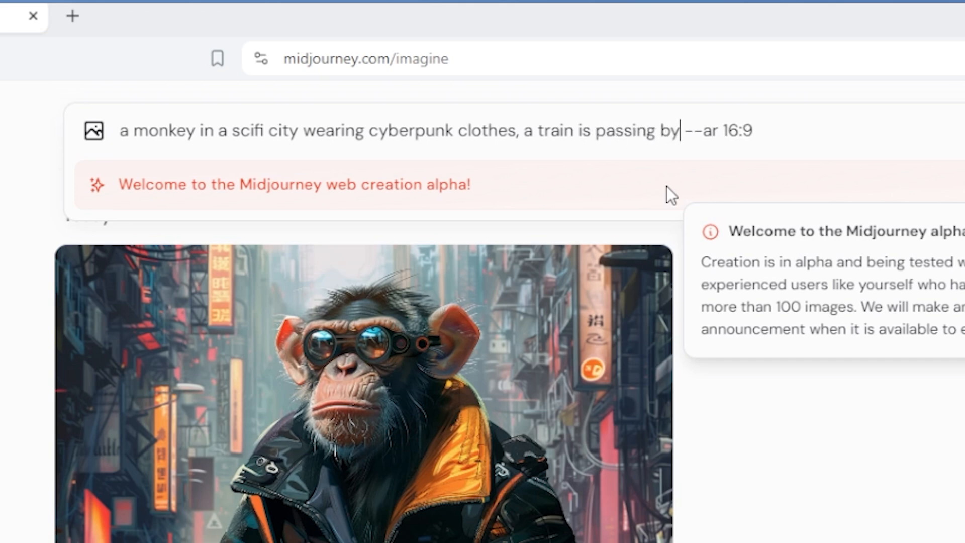
{"action": "type", "text": ","}
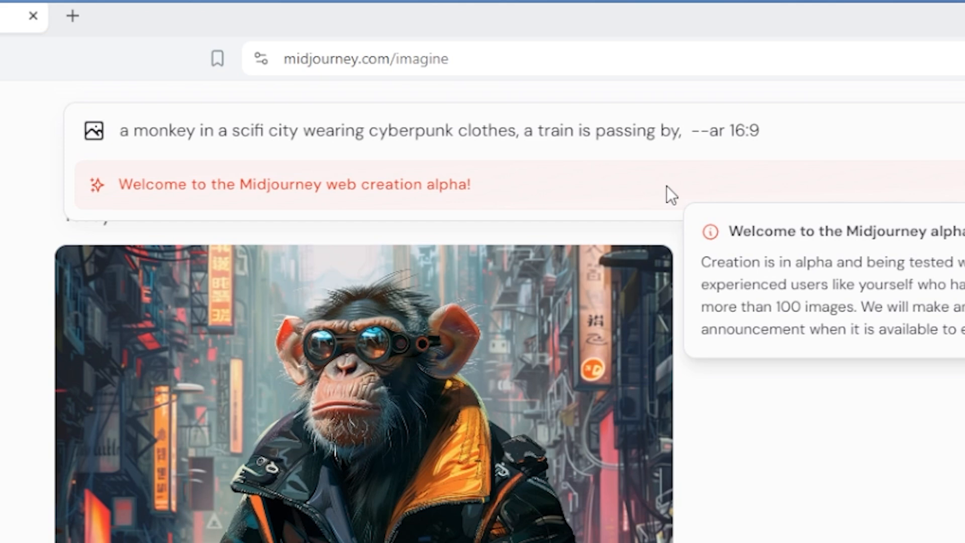
{"action": "type", "text": "it is"}
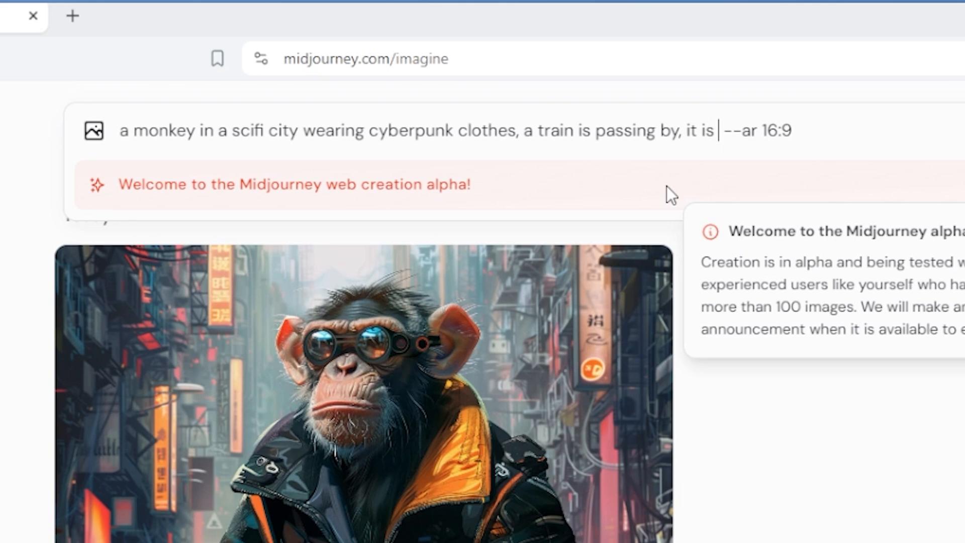
{"action": "type", "text": " day time and"}
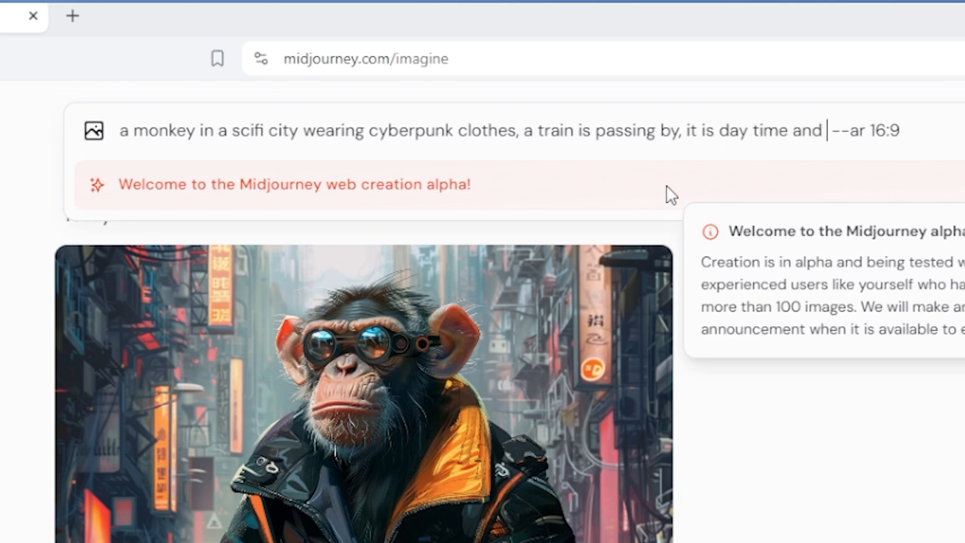
{"action": "type", "text": " the sky is"}
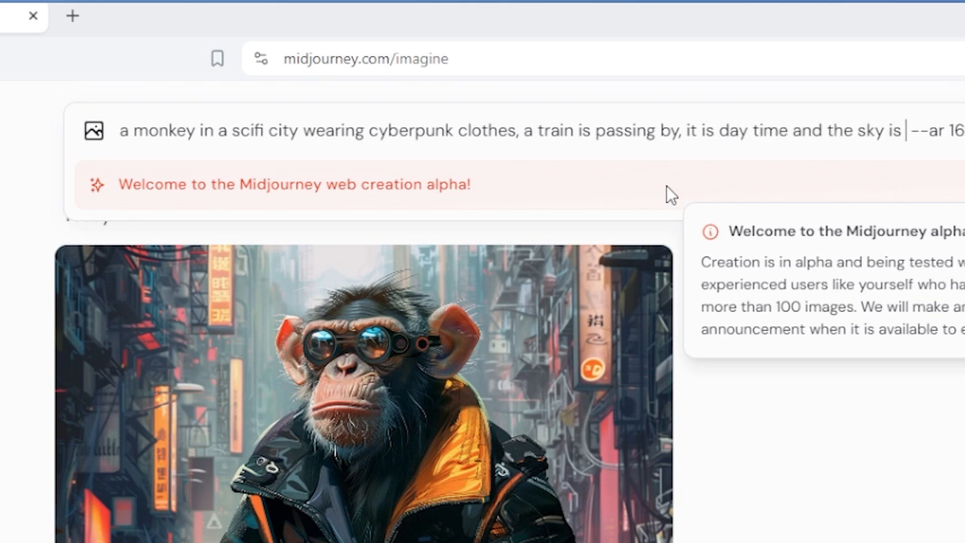
{"action": "type", "text": " beautif"}
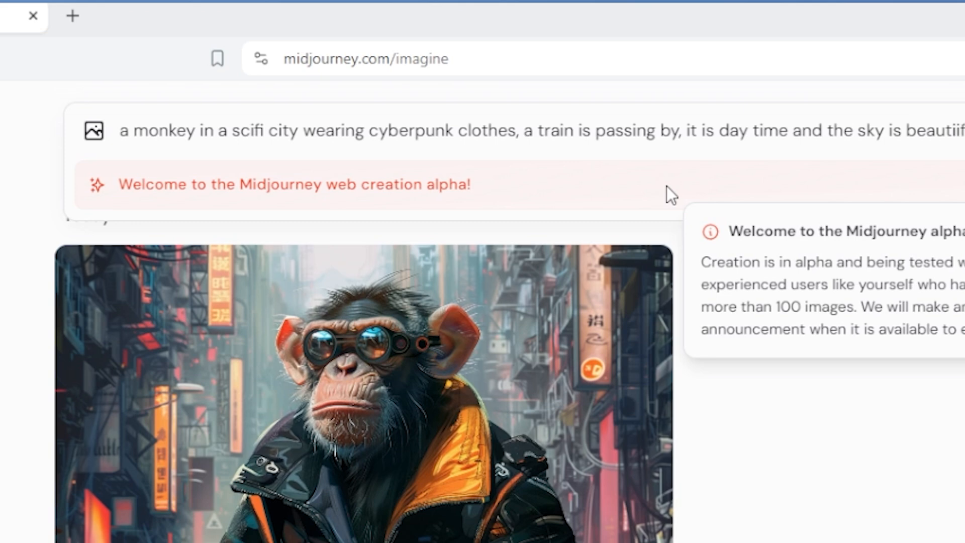
{"action": "type", "text": "ul"}
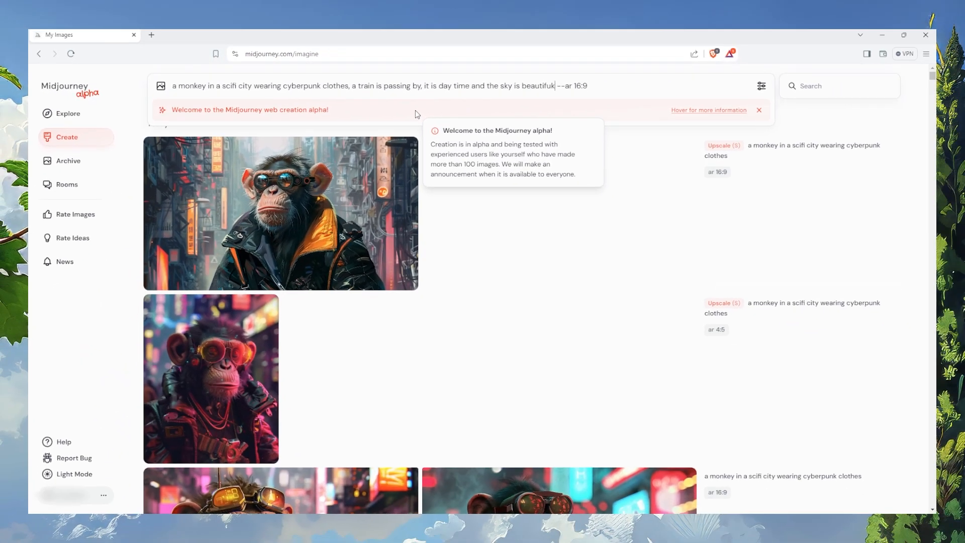
{"action": "key", "text": "BackSpace"}
{"action": "type", "text": "l"}
{"action": "left_click", "coordinate": [605, 84]}
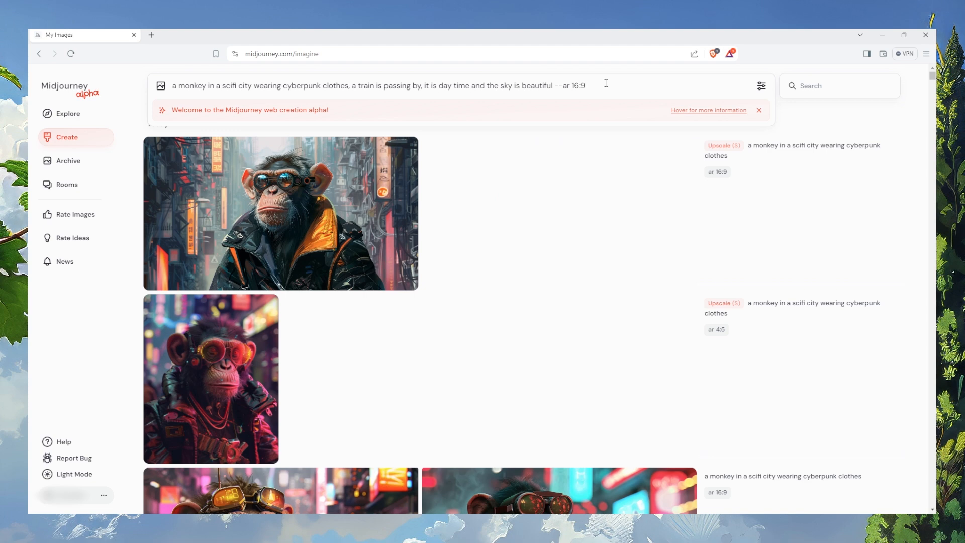
Change the aspect ratio to --ar 10:17 and generate the extended prompt.
{"action": "key", "text": "BackSpace"}
{"action": "key", "text": "BackSpace"}
{"action": "type", "text": "9:1"}
{"action": "key", "text": "BackSpace"}
{"action": "key", "text": "BackSpace"}
{"action": "key", "text": "BackSpace"}
{"action": "type", "text": "10:17"}
{"action": "key", "text": "Return"}
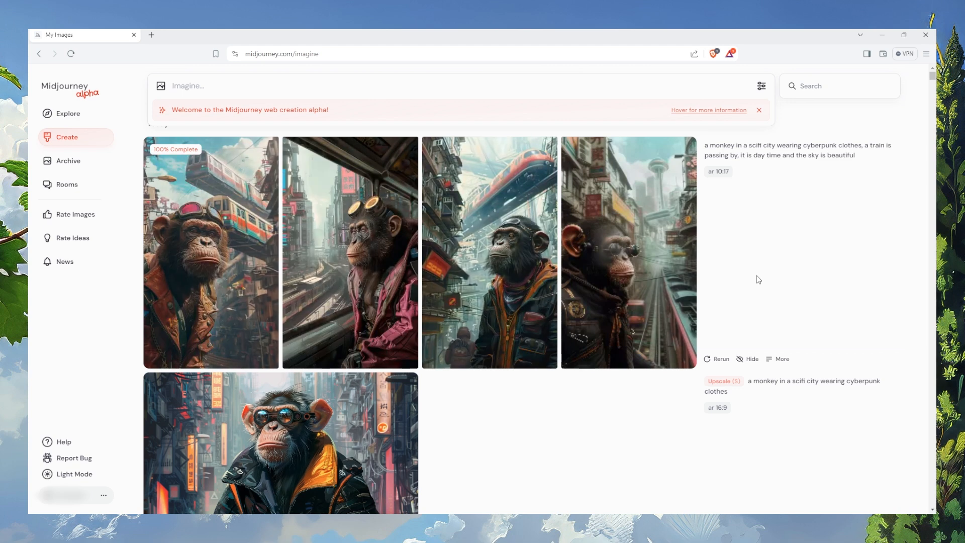
Browse the four finished 10:17 train-and-monkey images in full view, then return to the grid.
{"action": "mouse_move", "coordinate": [244, 264]}
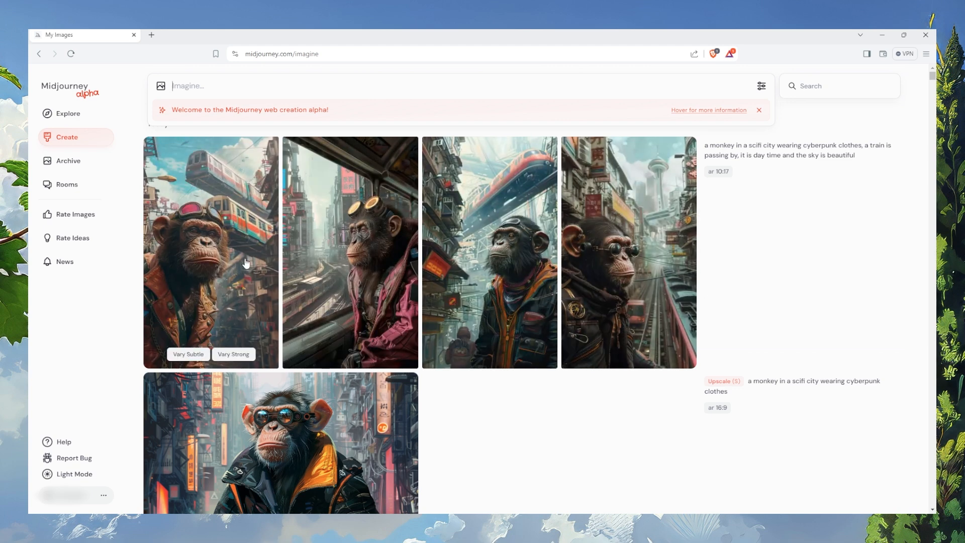
{"action": "mouse_move", "coordinate": [568, 232]}
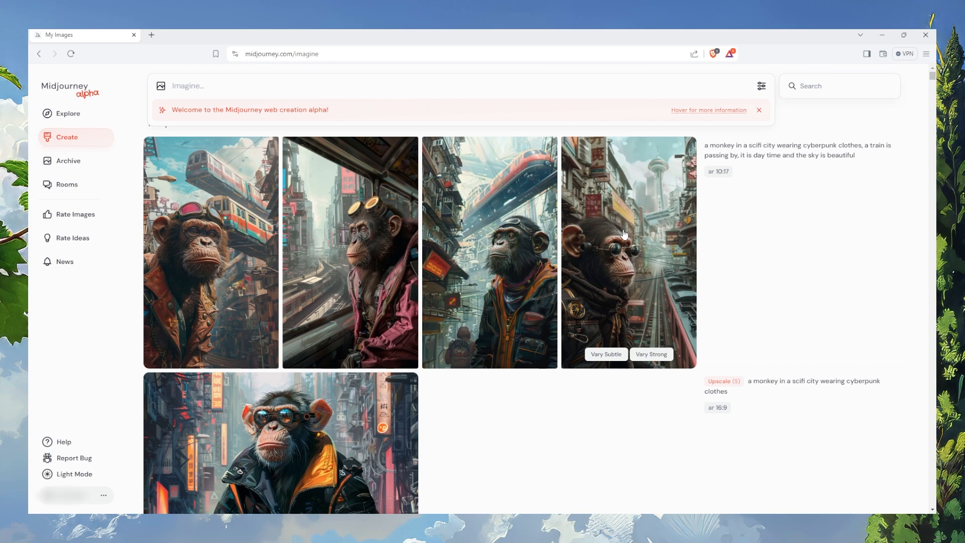
{"action": "left_click", "coordinate": [232, 199]}
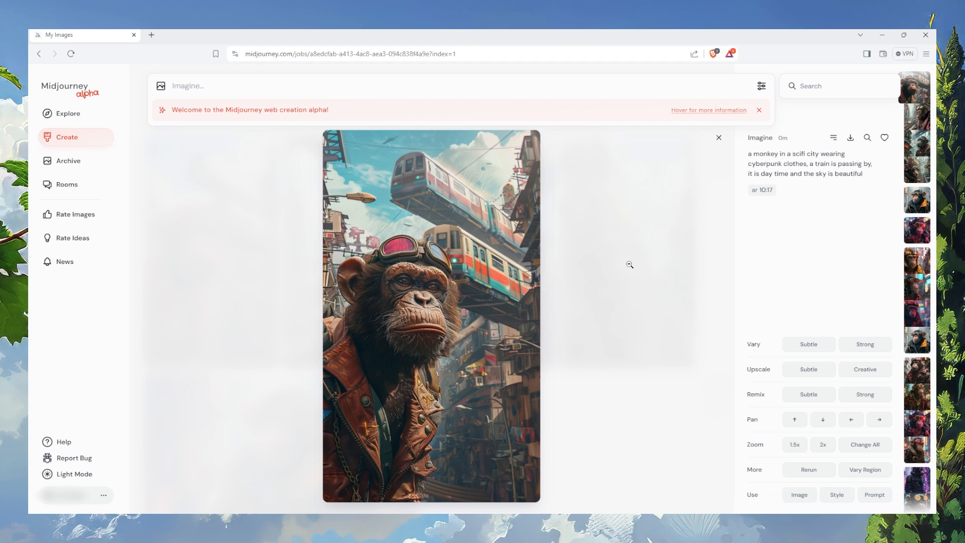
{"action": "key", "text": "Down"}
{"action": "key", "text": "Down"}
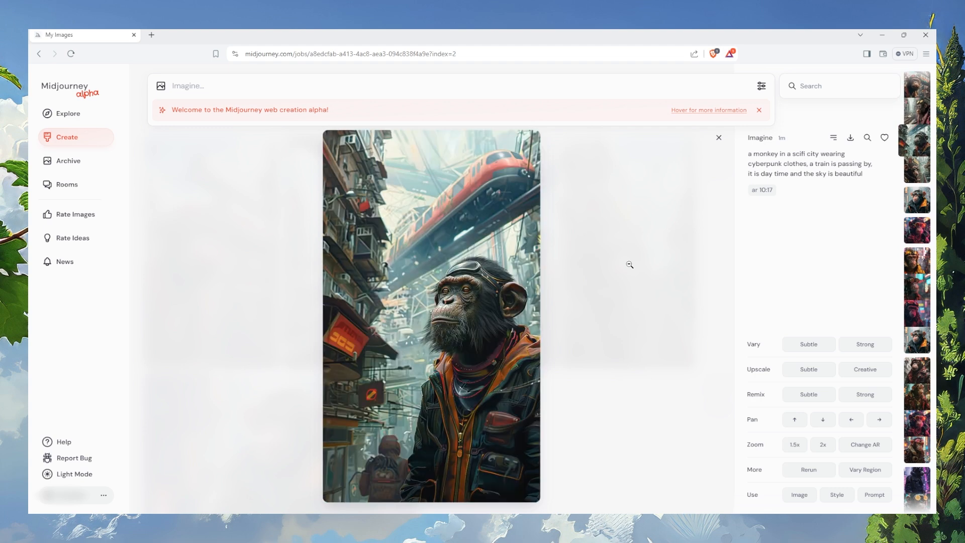
{"action": "key", "text": "Down"}
{"action": "left_click", "coordinate": [629, 264]}
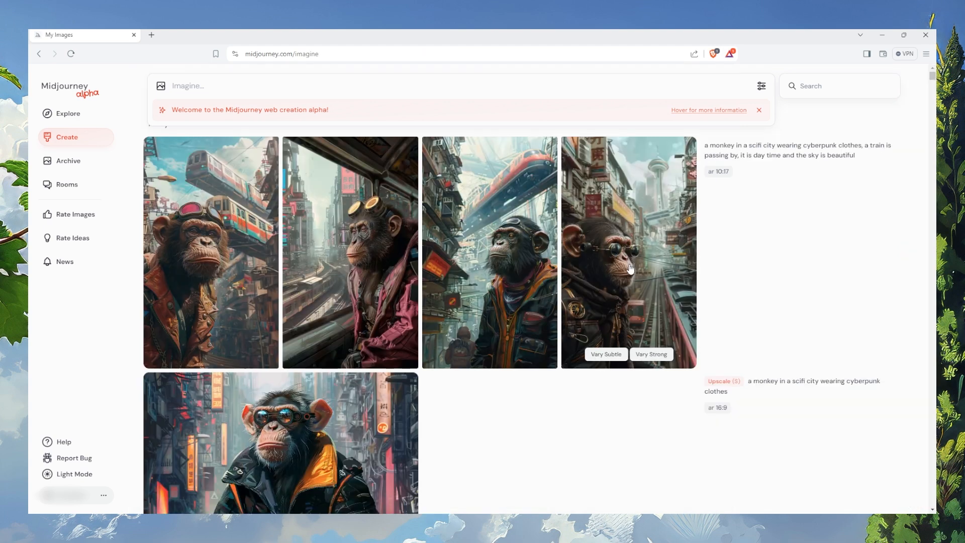
{"action": "mouse_move", "coordinate": [777, 173]}
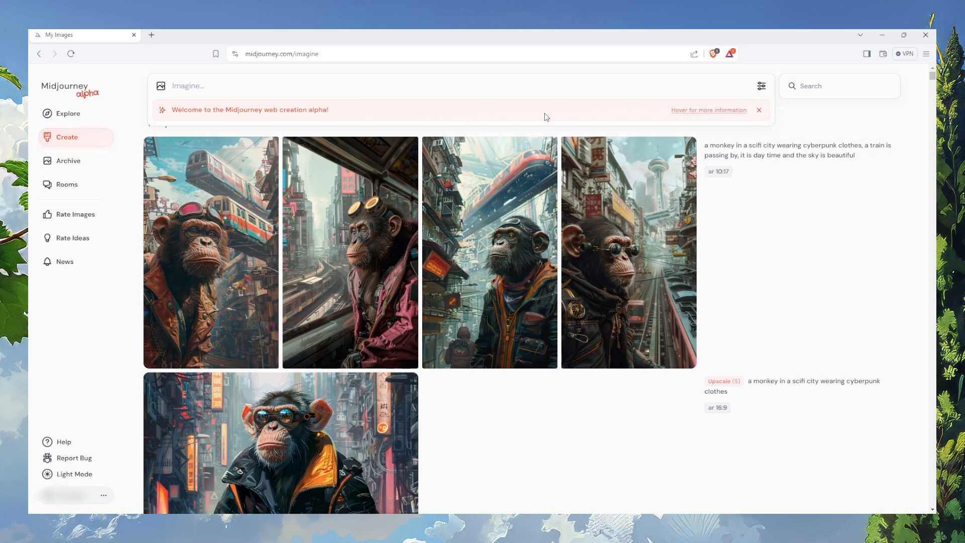
{"action": "mouse_move", "coordinate": [741, 162]}
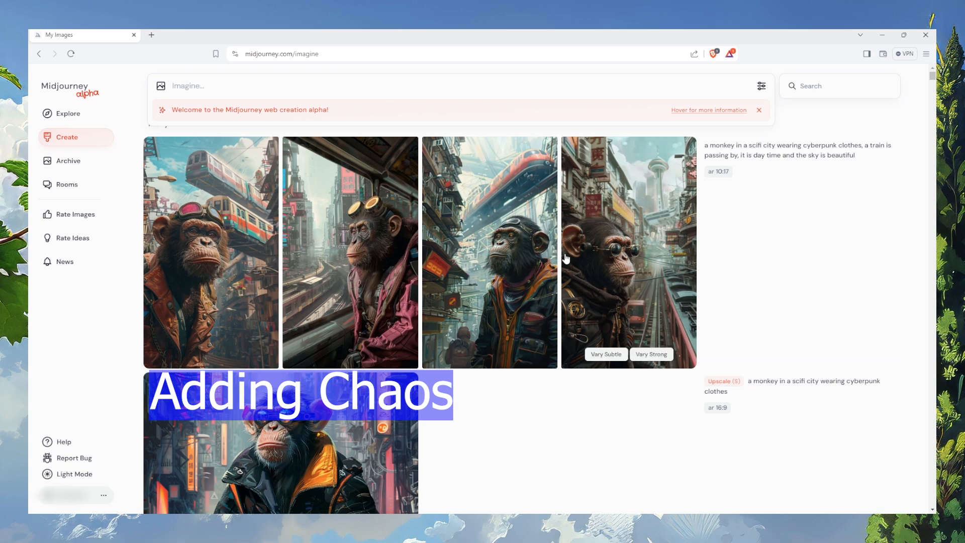
Reuse the day-time monkey prompt with --chaos 5 appended and generate it.
{"action": "left_click", "coordinate": [718, 156]}
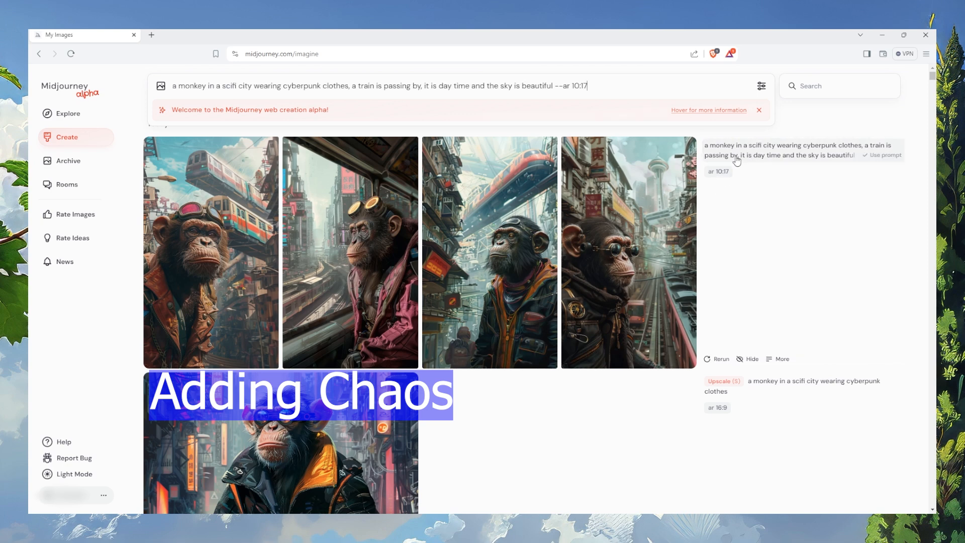
{"action": "left_click", "coordinate": [638, 85]}
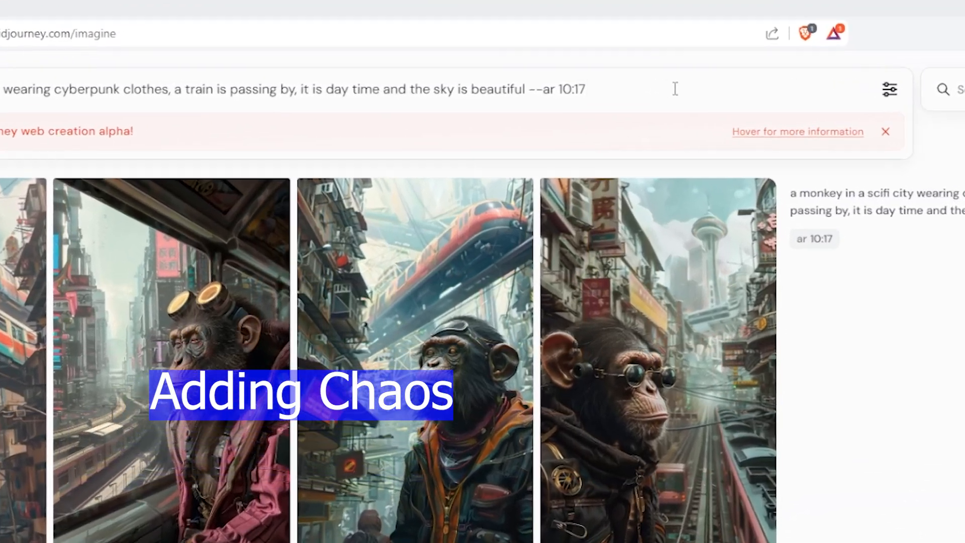
{"action": "type", "text": "--"}
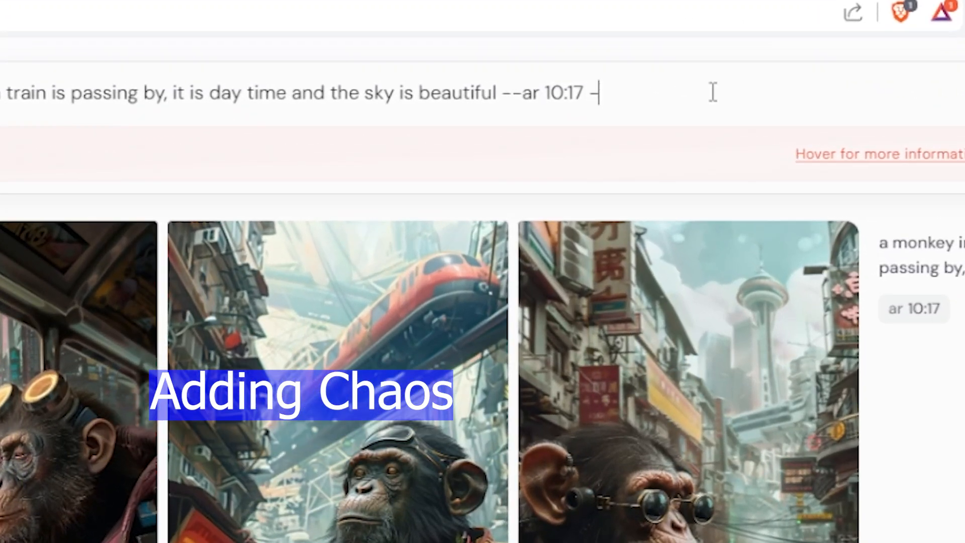
{"action": "type", "text": "chaos"}
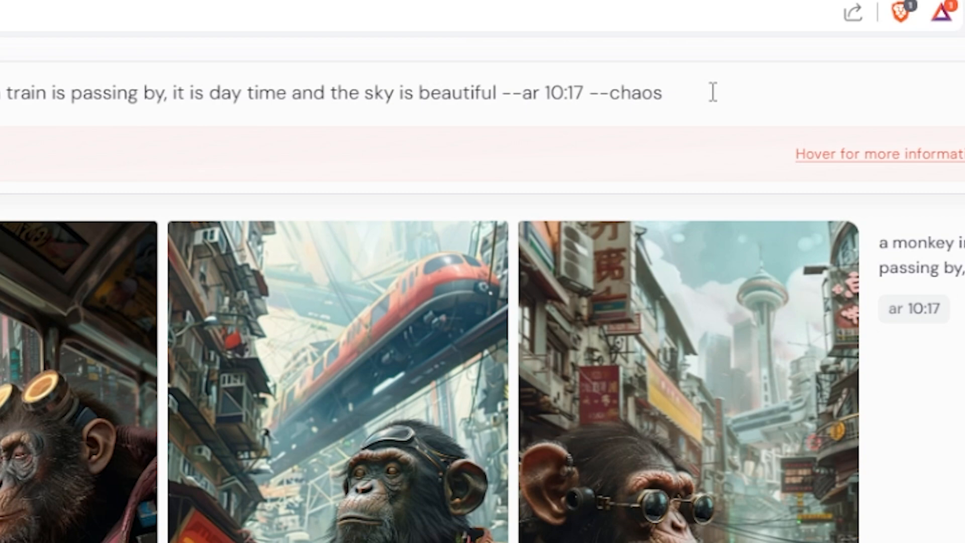
{"action": "type", "text": "5"}
{"action": "key", "text": "Return"}
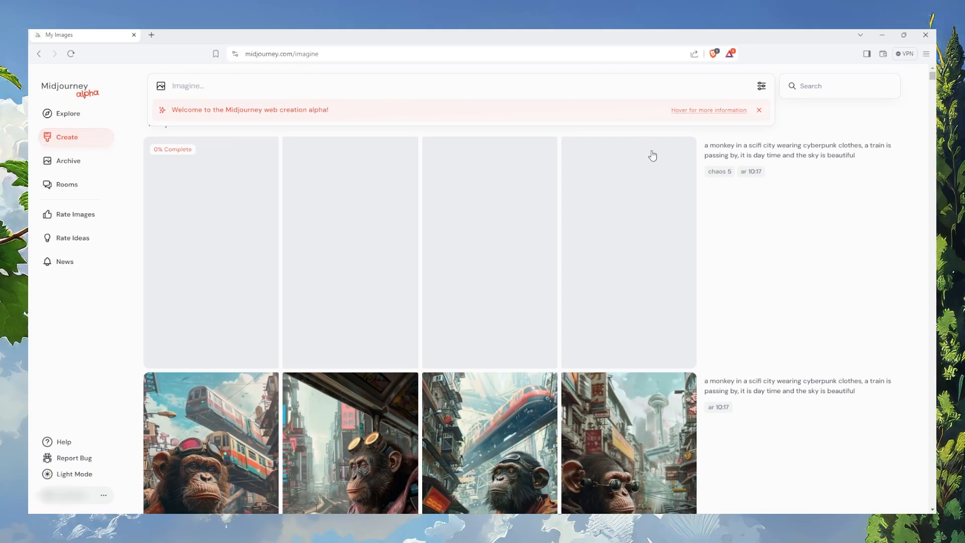
Rerun the prompt with the chaos value changed to 20.
{"action": "mouse_move", "coordinate": [729, 186]}
{"action": "left_click", "coordinate": [752, 163]}
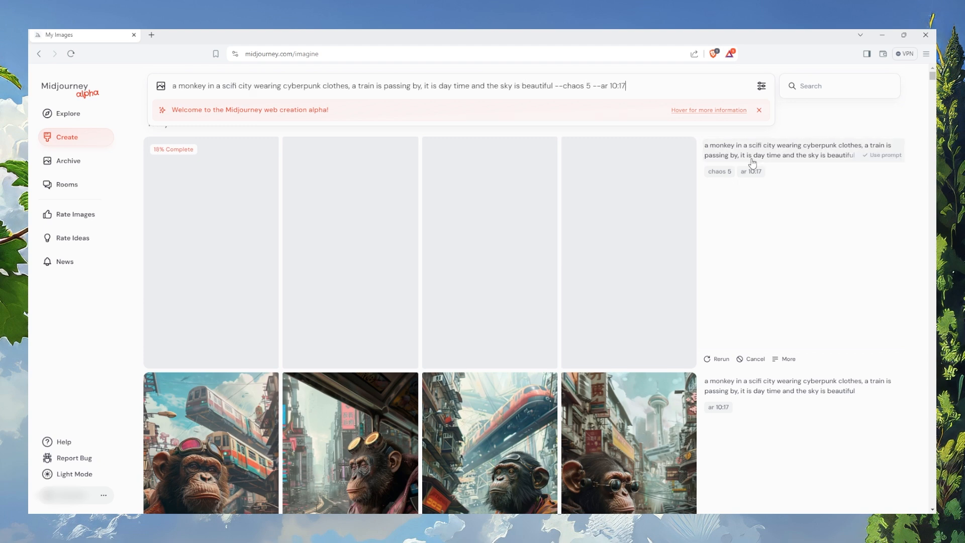
{"action": "left_click", "coordinate": [589, 86]}
{"action": "key", "text": "BackSpace"}
{"action": "type", "text": "20"}
{"action": "key", "text": "Return"}
Rerun the prompt with the chaos value changed to 50.
{"action": "left_click", "coordinate": [792, 155]}
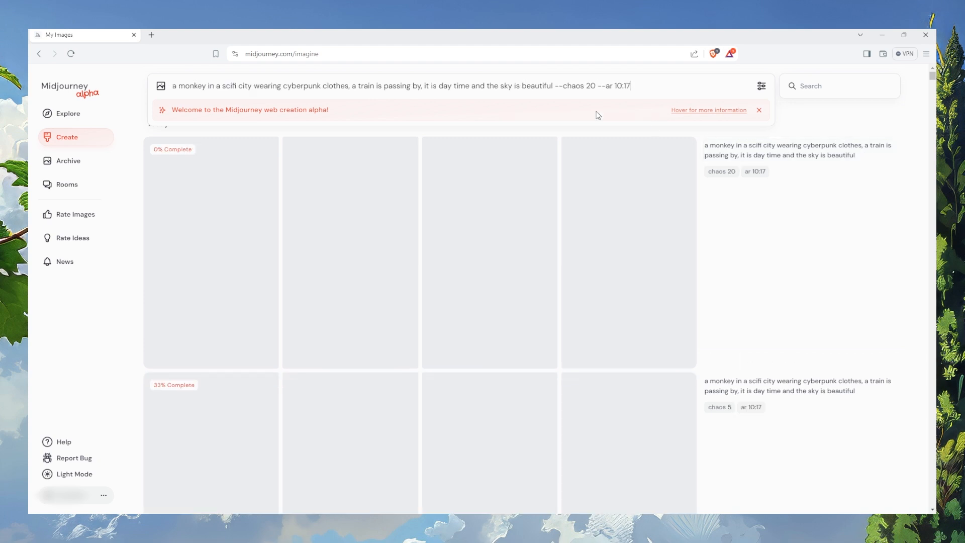
{"action": "left_click_drag", "start_coordinate": [596, 85], "coordinate": [586, 85]}
{"action": "type", "text": "50"}
{"action": "key", "text": "Return"}
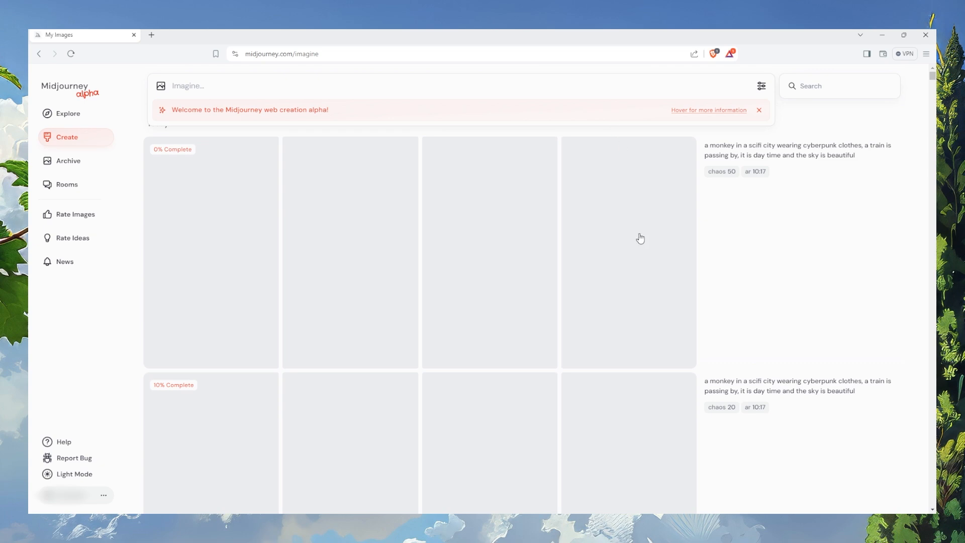
{"action": "scroll", "coordinate": [640, 238], "scroll_direction": "down", "scroll_amount": 5}
{"action": "scroll", "coordinate": [641, 239], "scroll_direction": "up", "scroll_amount": 1}
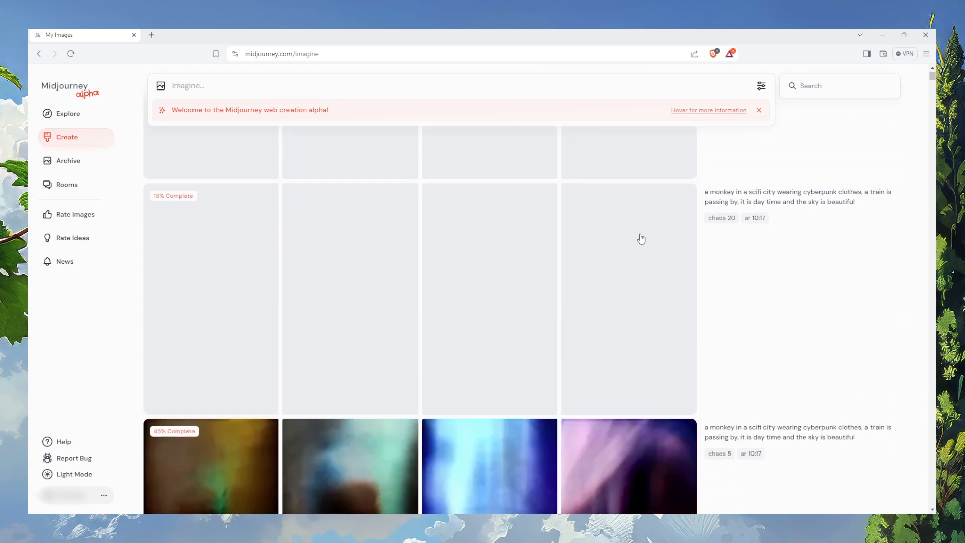
{"action": "scroll", "coordinate": [641, 239], "scroll_direction": "down", "scroll_amount": 3}
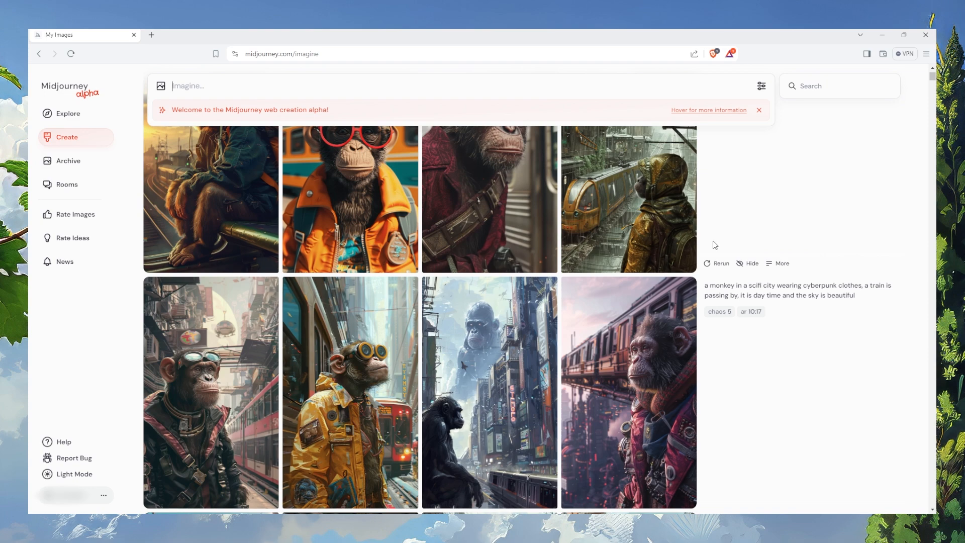
{"action": "scroll", "coordinate": [723, 244], "scroll_direction": "up", "scroll_amount": 7}
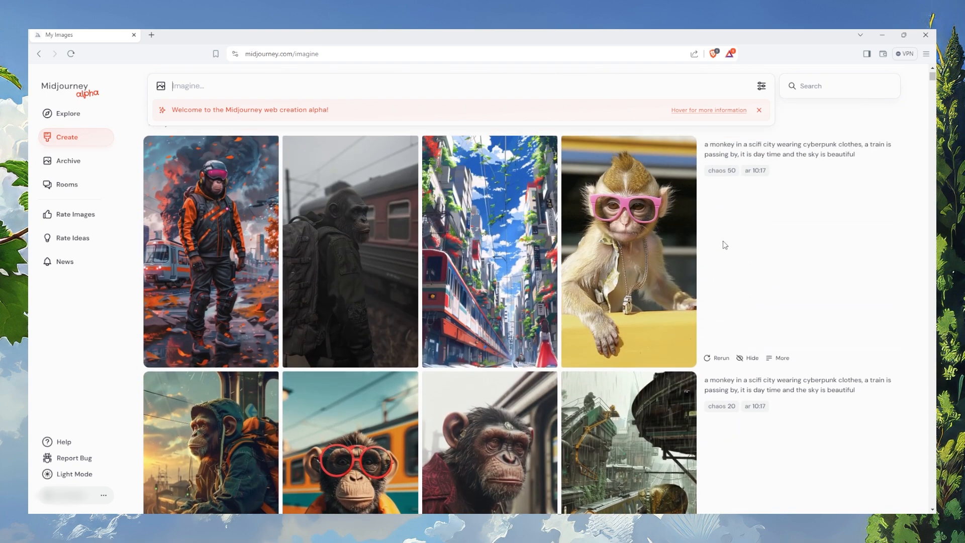
{"action": "scroll", "coordinate": [722, 245], "scroll_direction": "down", "scroll_amount": 8}
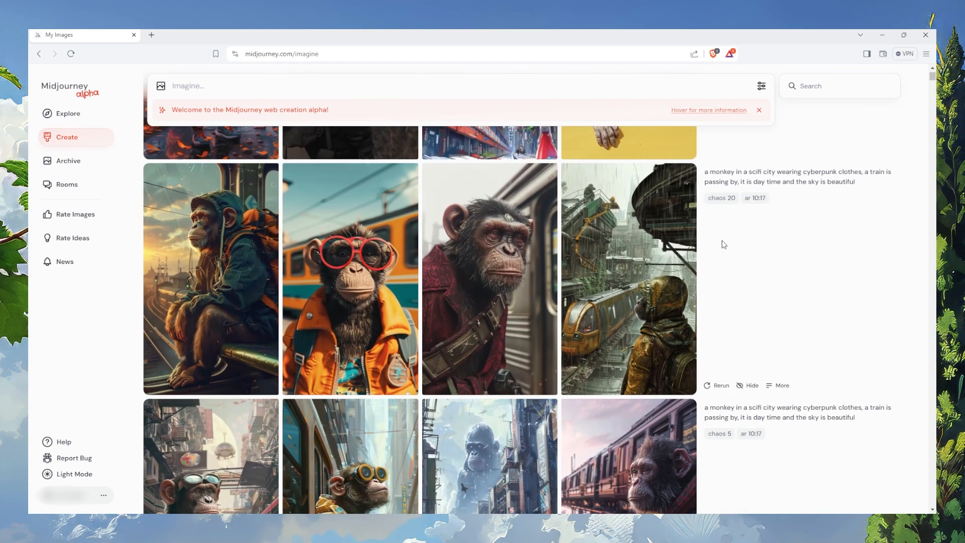
{"action": "scroll", "coordinate": [722, 247], "scroll_direction": "down", "scroll_amount": 3}
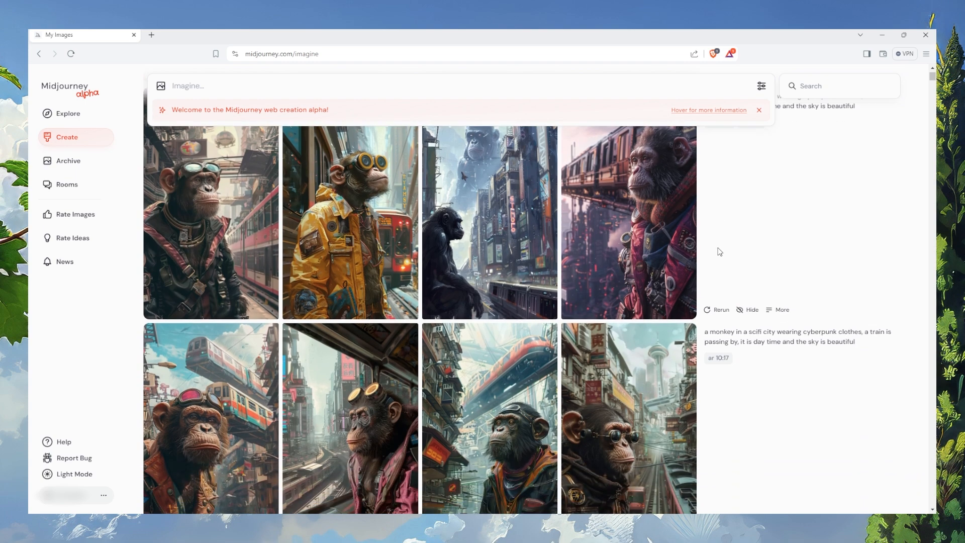
{"action": "scroll", "coordinate": [738, 294], "scroll_direction": "down", "scroll_amount": 1}
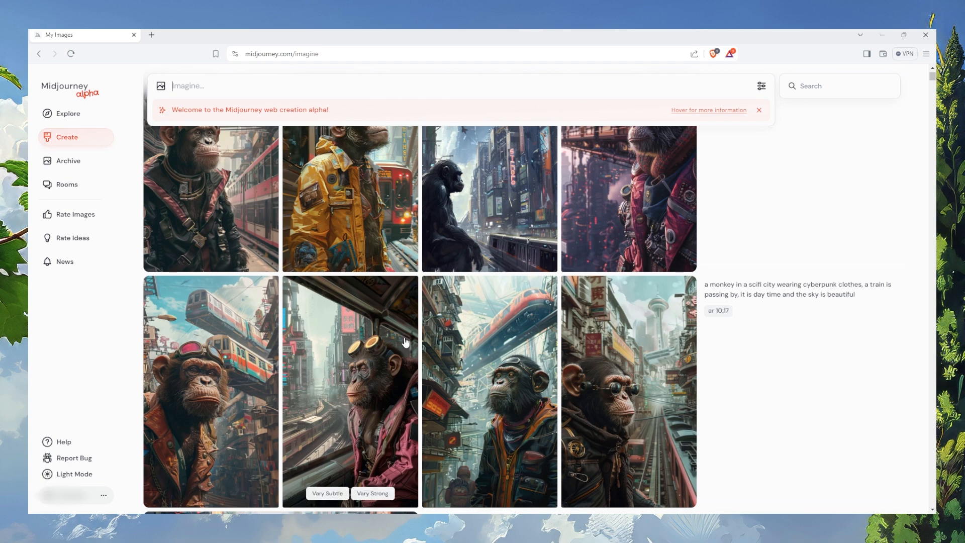
{"action": "scroll", "coordinate": [400, 424], "scroll_direction": "up", "scroll_amount": 2}
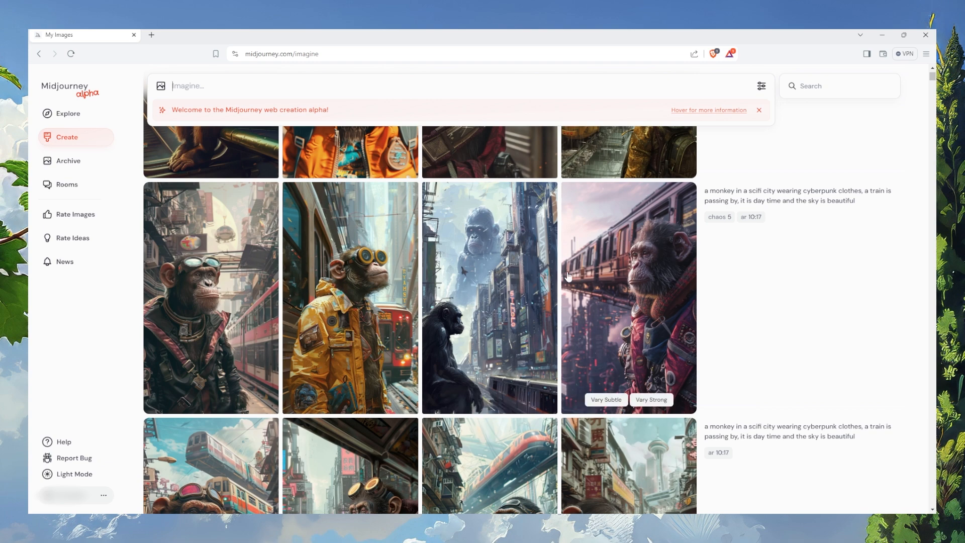
{"action": "scroll", "coordinate": [568, 276], "scroll_direction": "up", "scroll_amount": 5}
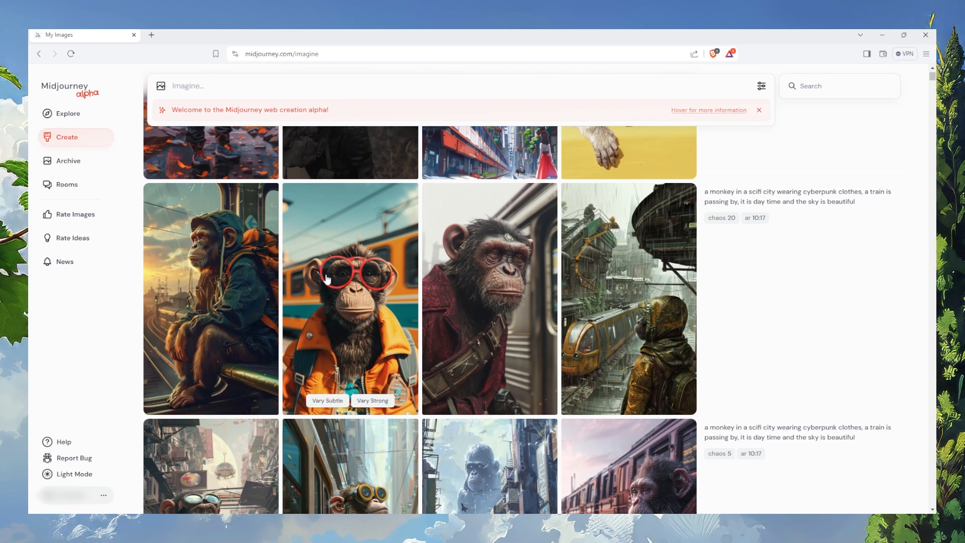
{"action": "scroll", "coordinate": [436, 270], "scroll_direction": "up", "scroll_amount": 2}
{"action": "scroll", "coordinate": [437, 270], "scroll_direction": "up", "scroll_amount": 2}
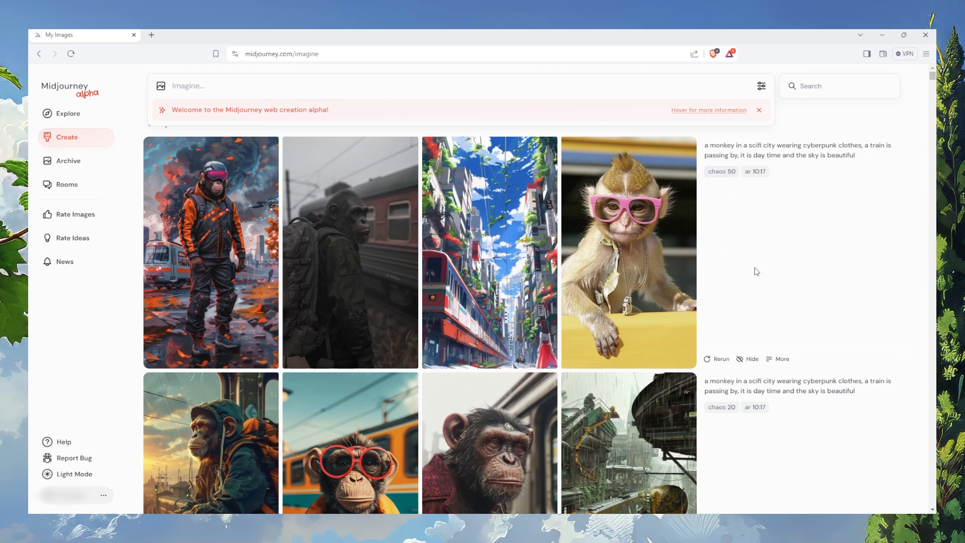
{"action": "scroll", "coordinate": [760, 308], "scroll_direction": "down", "scroll_amount": 3}
{"action": "scroll", "coordinate": [761, 307], "scroll_direction": "down", "scroll_amount": 3}
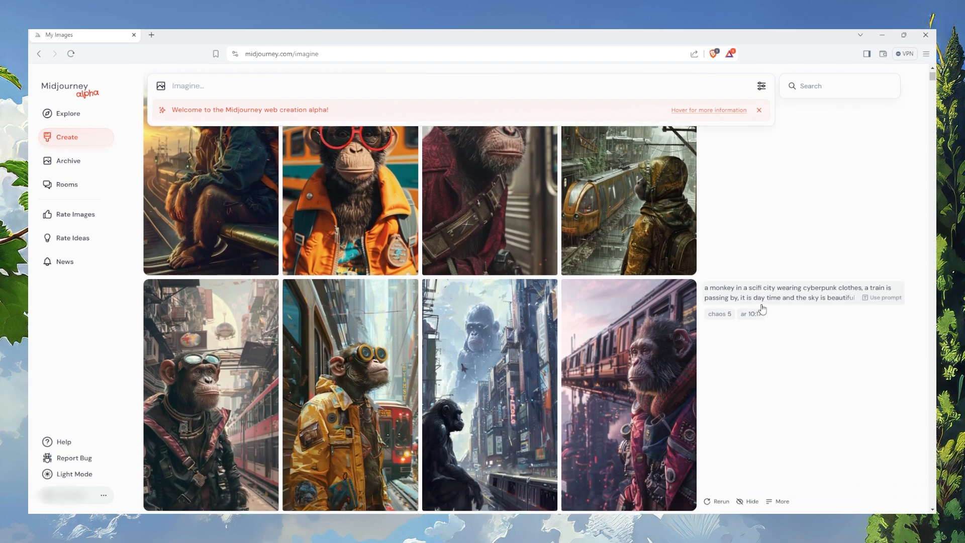
{"action": "scroll", "coordinate": [741, 355], "scroll_direction": "up", "scroll_amount": 1}
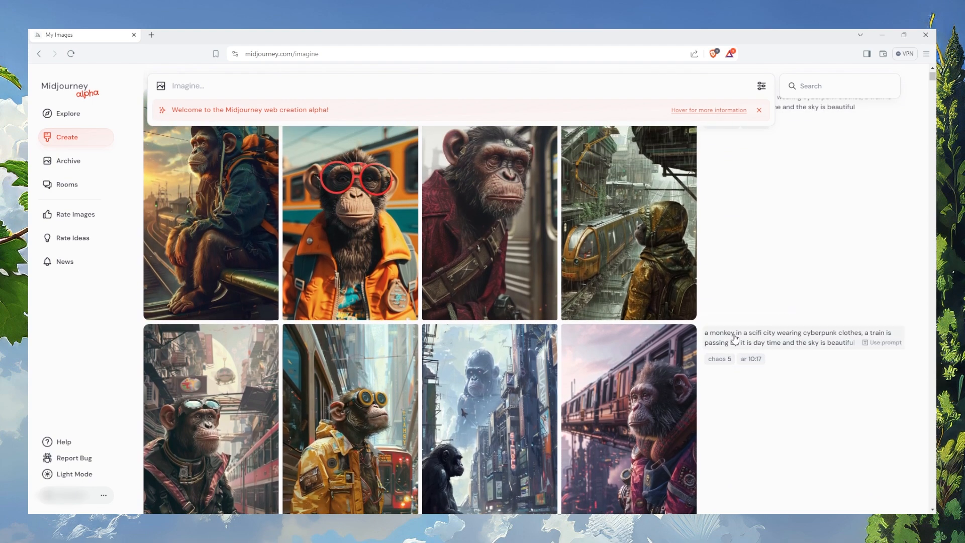
{"action": "scroll", "coordinate": [734, 332], "scroll_direction": "up", "scroll_amount": 5}
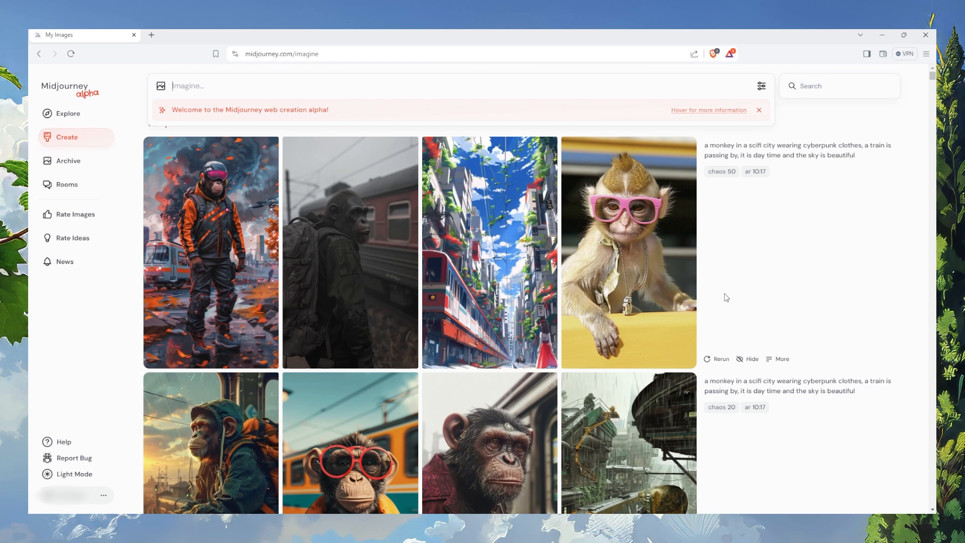
{"action": "scroll", "coordinate": [700, 301], "scroll_direction": "down", "scroll_amount": 8}
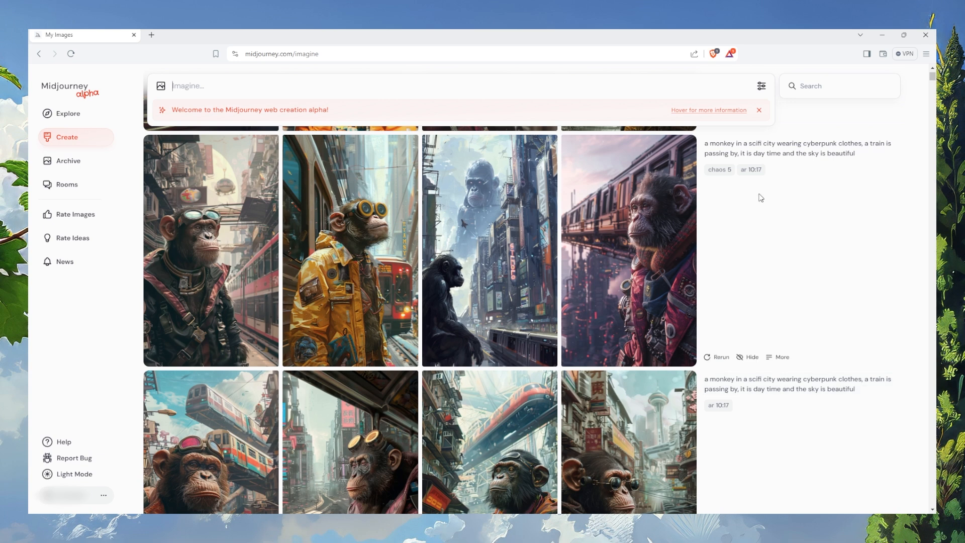
Submit the prompt 'a monkey, in the style of Van Gogh --ar 9:16 --chaos 10'.
{"action": "left_click", "coordinate": [556, 87]}
{"action": "type", "text": "monkey"}
{"action": "type", "text": "a"}
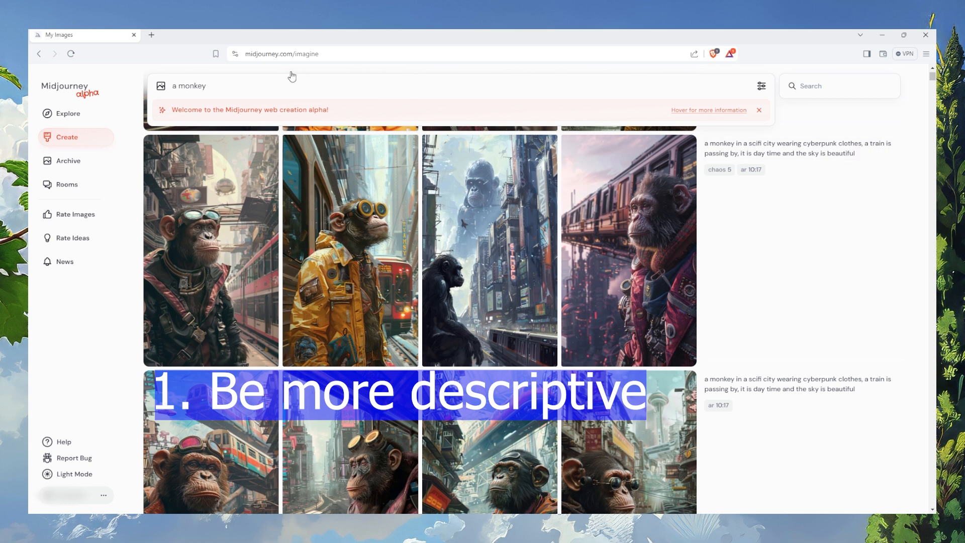
{"action": "type", "text": ", in the style of Van Gogh "}
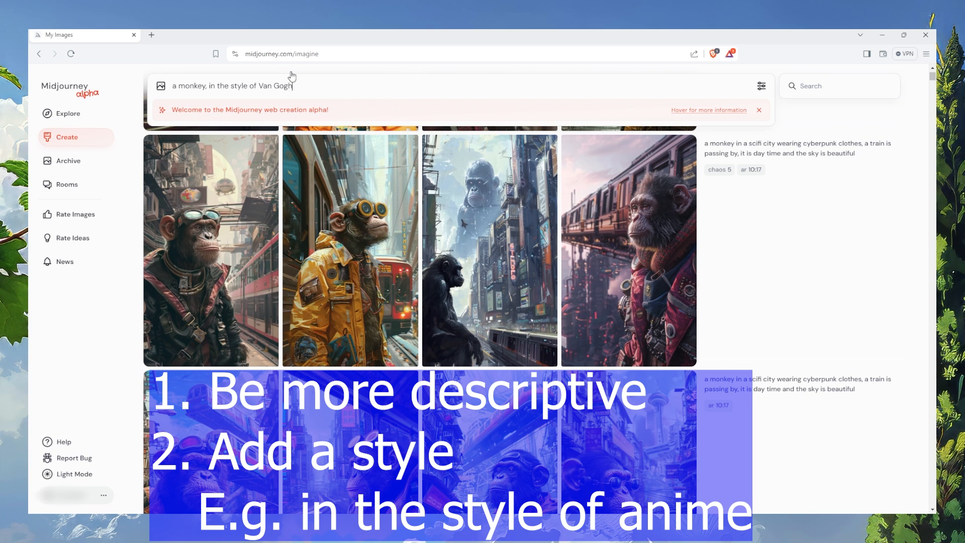
{"action": "type", "text": "--ar 9:16 --chaos 10"}
{"action": "key", "text": "Return"}
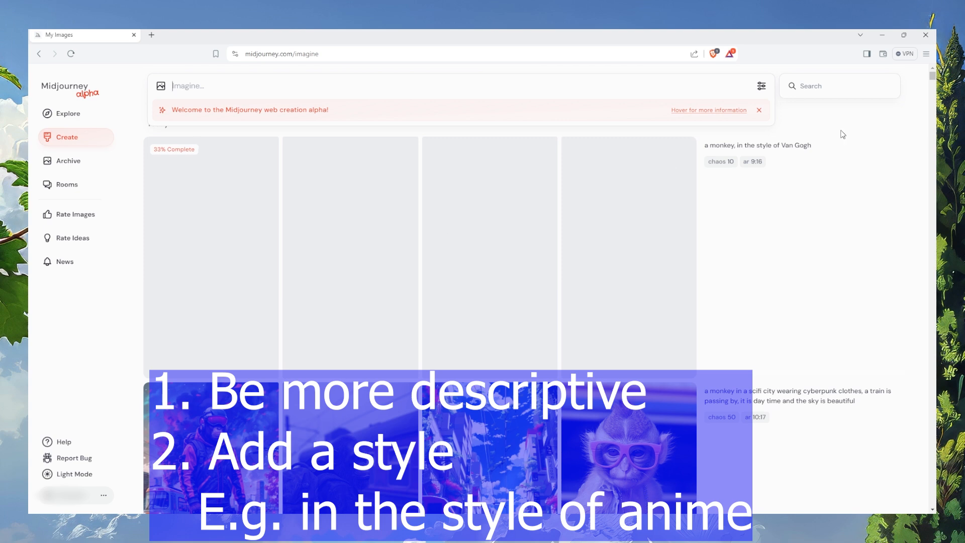
Rerun the finished Van Gogh monkey job for a second grid.
{"action": "mouse_move", "coordinate": [778, 145]}
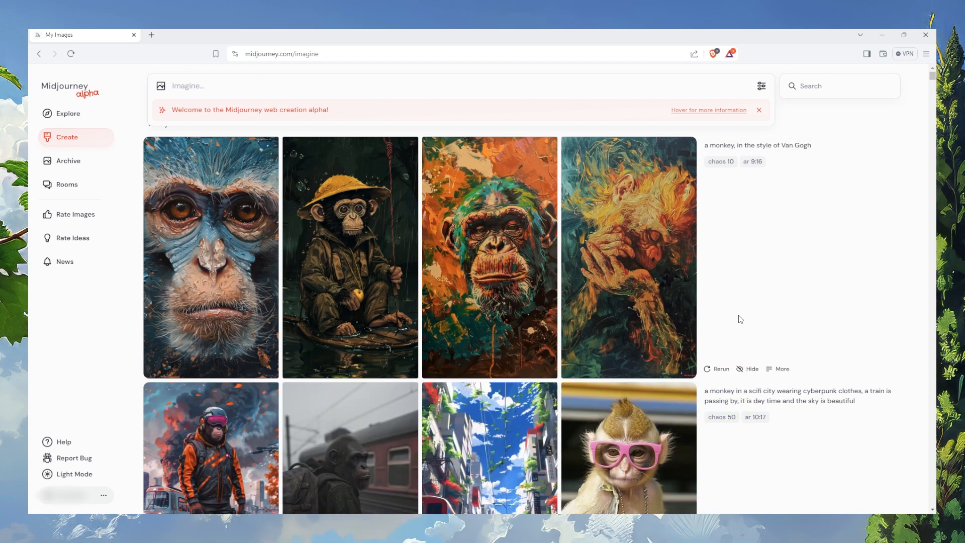
{"action": "left_click", "coordinate": [722, 369]}
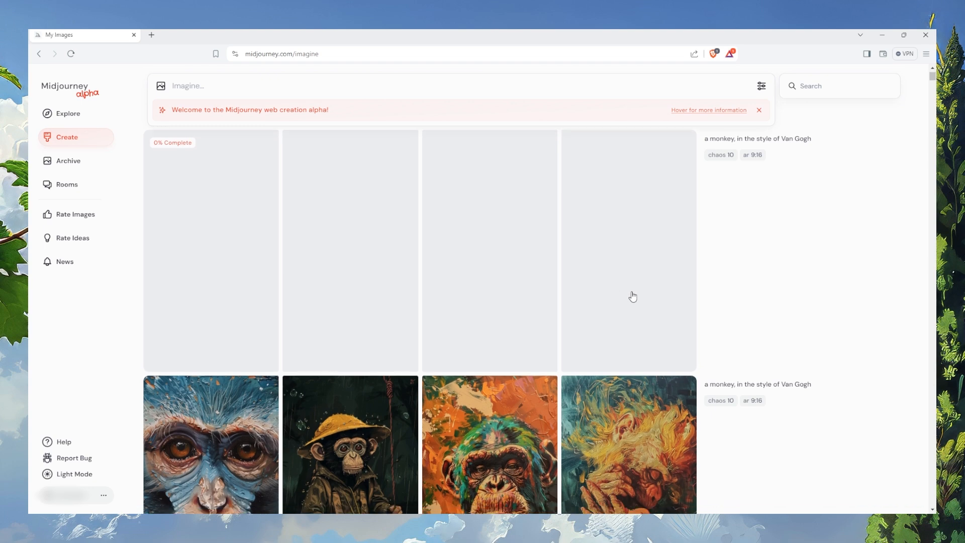
{"action": "scroll", "coordinate": [631, 295], "scroll_direction": "down", "scroll_amount": 4}
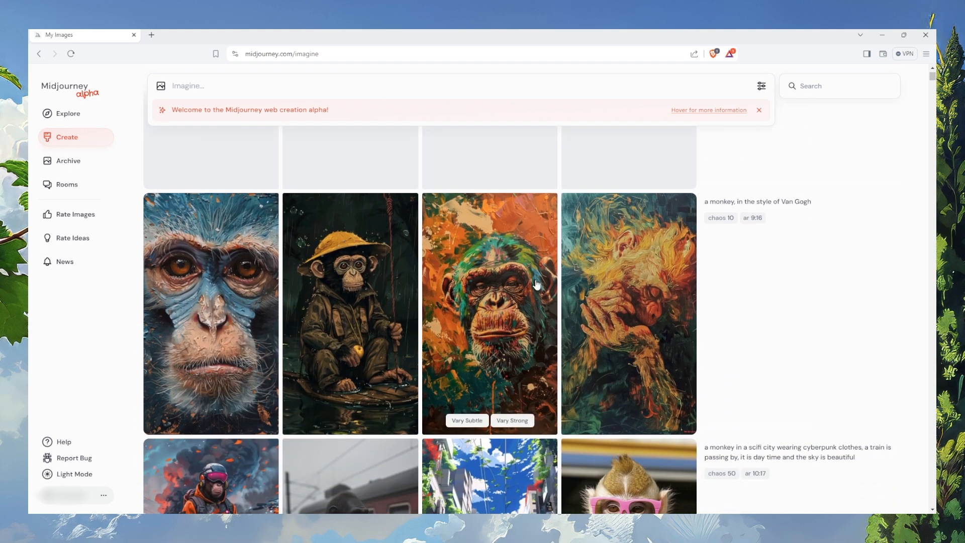
Preview the chimpanzee painting, then open the blue-faced monkey painting full size.
{"action": "left_click", "coordinate": [481, 329]}
{"action": "left_click", "coordinate": [628, 338]}
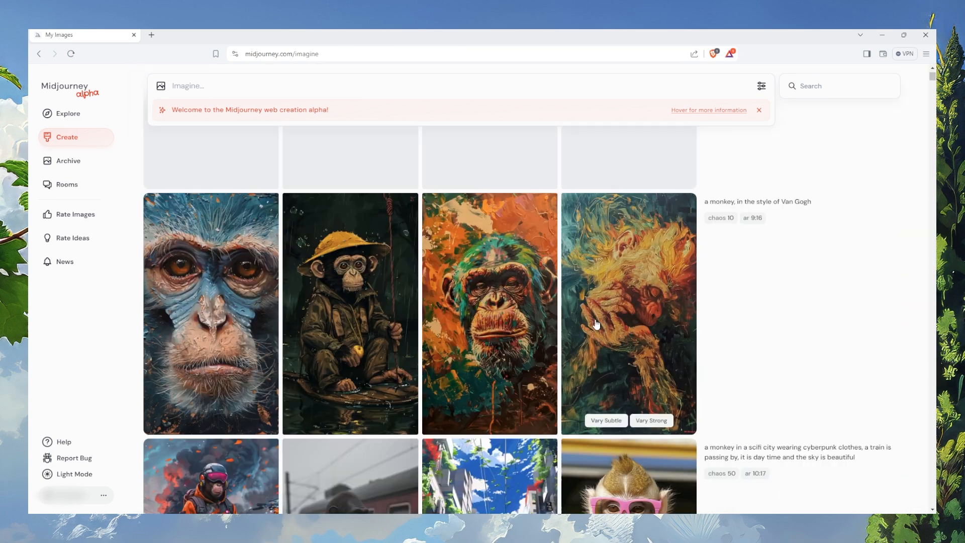
{"action": "left_click", "coordinate": [221, 291]}
{"action": "left_click", "coordinate": [614, 273]}
{"action": "left_click", "coordinate": [275, 317]}
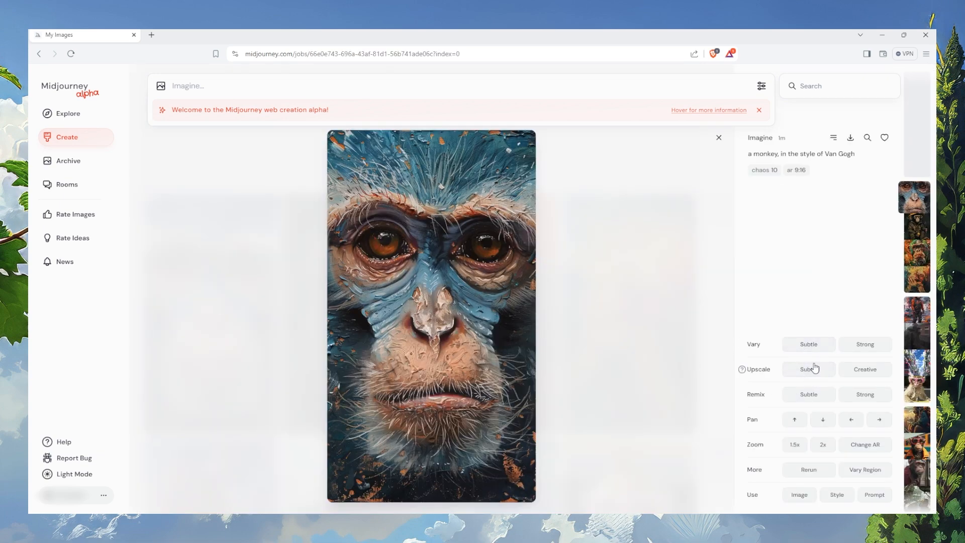
Close the blue-faced monkey view and scroll up to the two finished Van Gogh grids.
{"action": "left_click", "coordinate": [670, 324]}
{"action": "scroll", "coordinate": [604, 296], "scroll_direction": "up", "scroll_amount": 3}
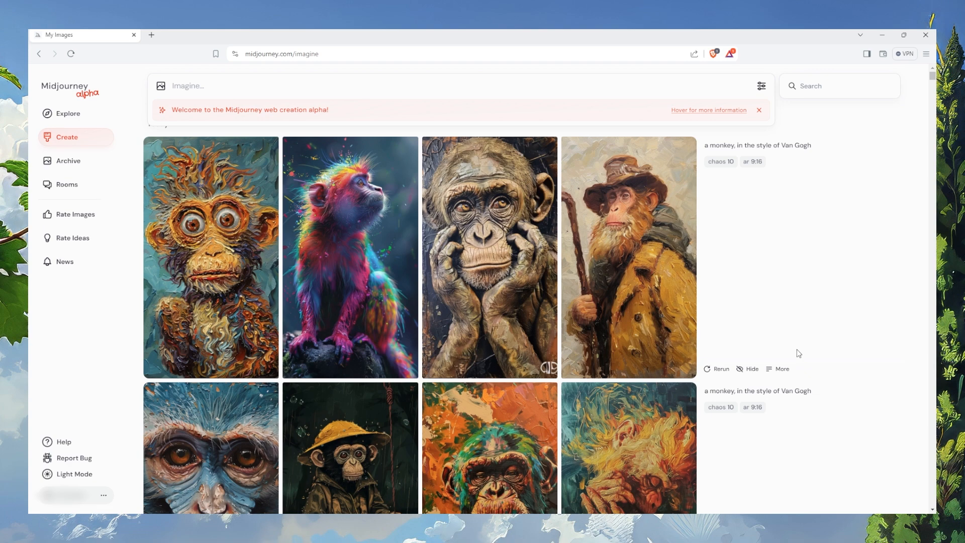
{"action": "scroll", "coordinate": [602, 341], "scroll_direction": "down", "scroll_amount": 2}
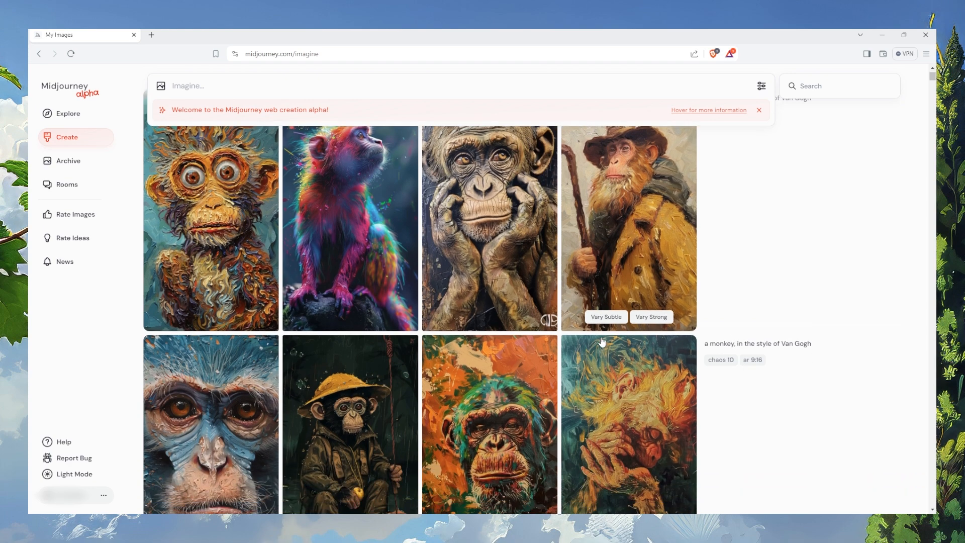
{"action": "scroll", "coordinate": [602, 342], "scroll_direction": "down", "scroll_amount": 1}
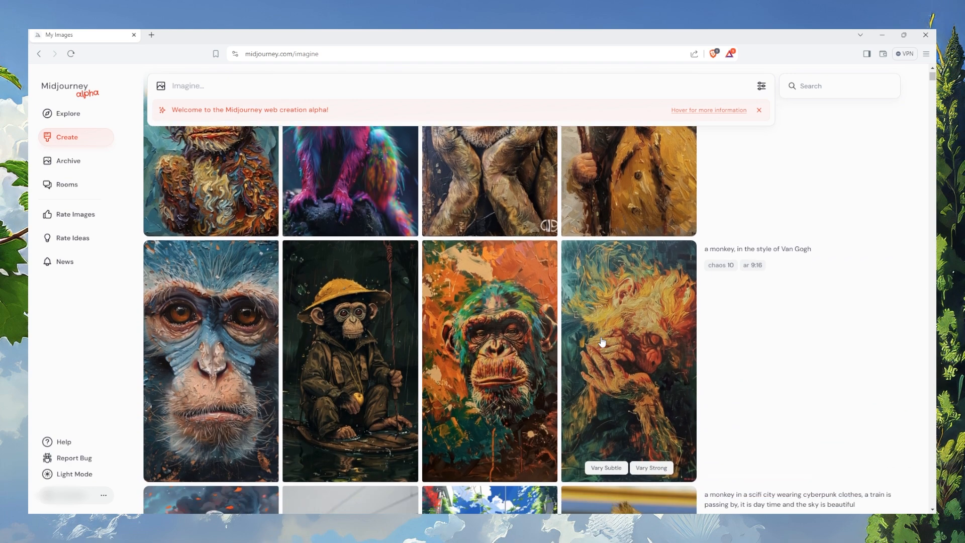
{"action": "scroll", "coordinate": [603, 342], "scroll_direction": "down", "scroll_amount": 1}
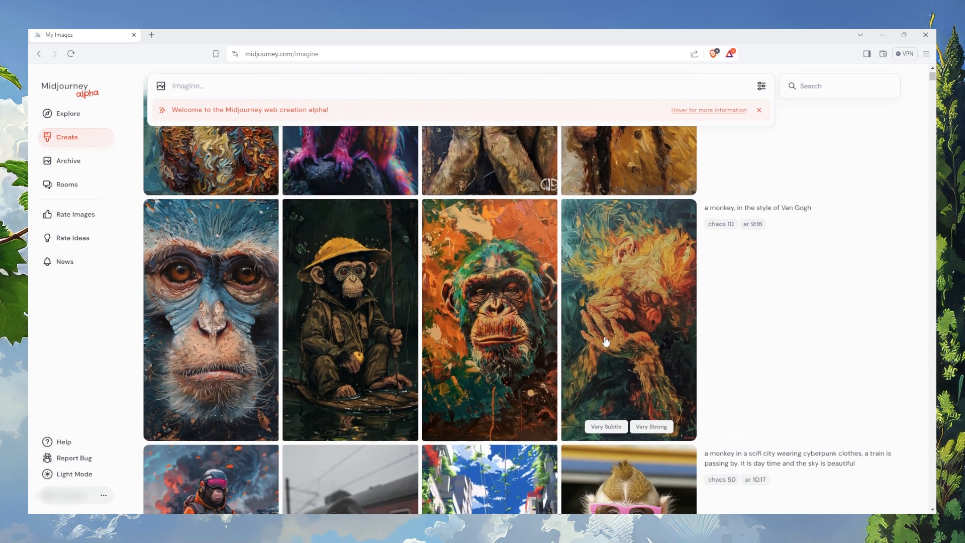
{"action": "scroll", "coordinate": [606, 342], "scroll_direction": "down", "scroll_amount": 2}
{"action": "scroll", "coordinate": [606, 341], "scroll_direction": "down", "scroll_amount": 7}
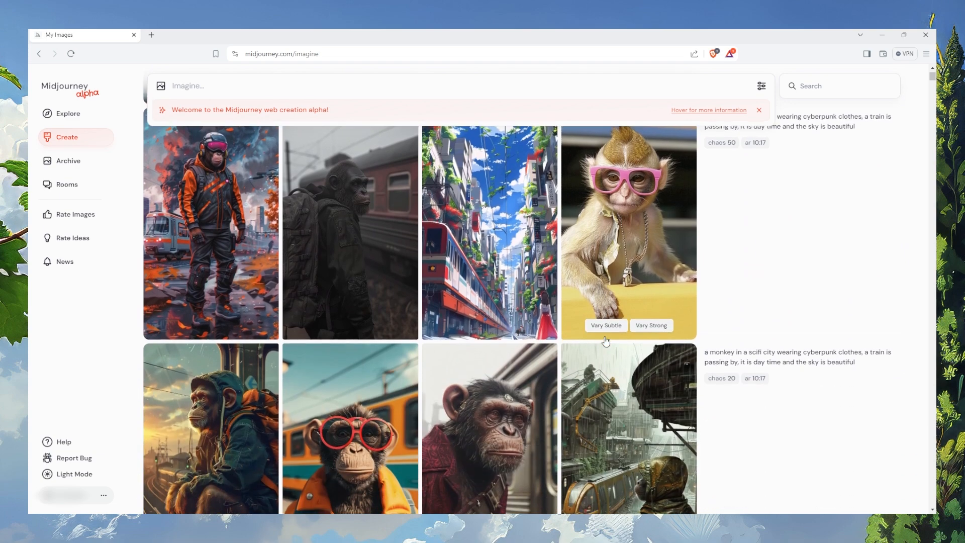
{"action": "scroll", "coordinate": [606, 342], "scroll_direction": "down", "scroll_amount": 8}
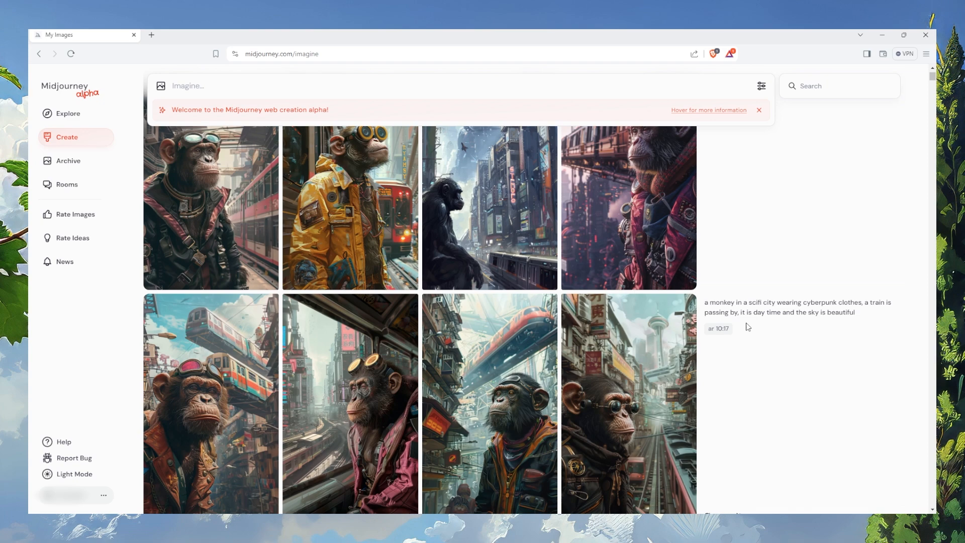
{"action": "scroll", "coordinate": [637, 334], "scroll_direction": "down", "scroll_amount": 7}
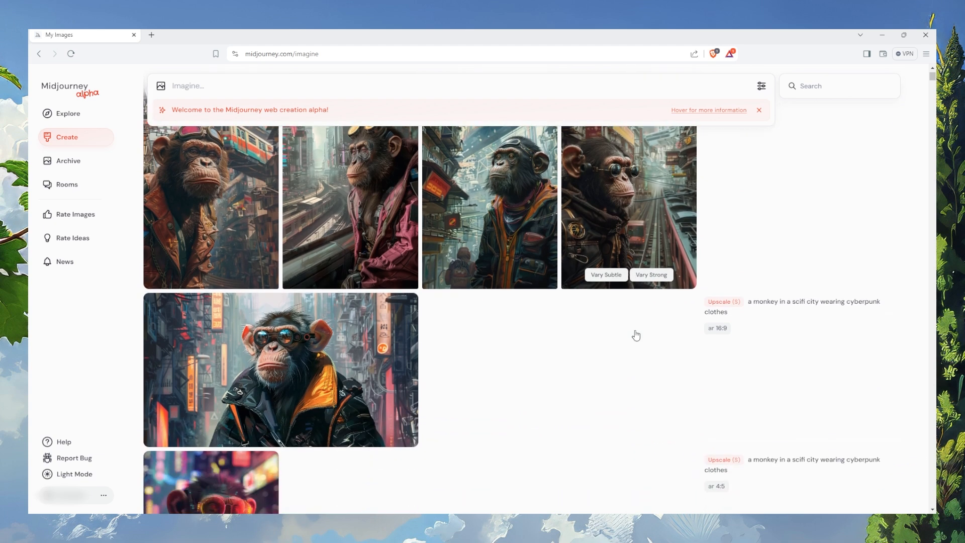
{"action": "scroll", "coordinate": [636, 332], "scroll_direction": "down", "scroll_amount": 3}
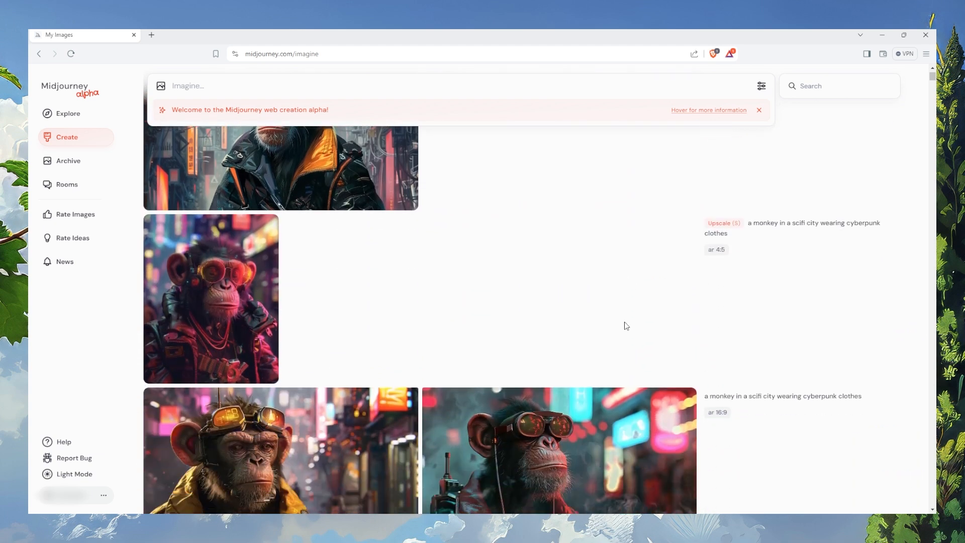